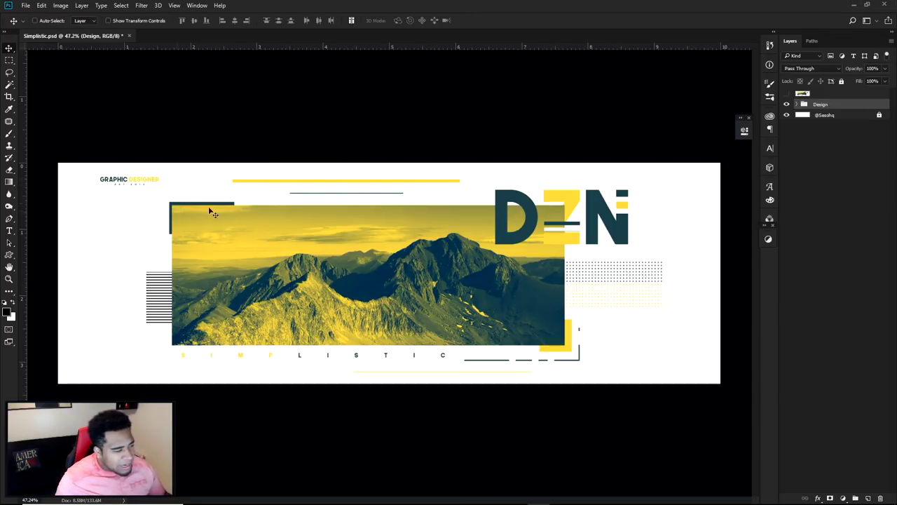
scroll(140, 215, up, 6)
ctrl+click(330, 201)
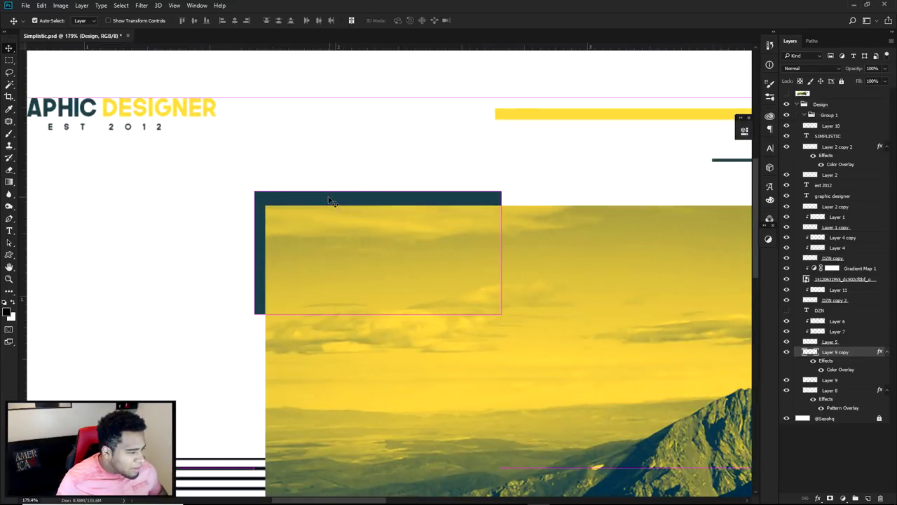
key(ctrl+z)
scroll(619, 209, down, 5)
scroll(517, 223, down, 1)
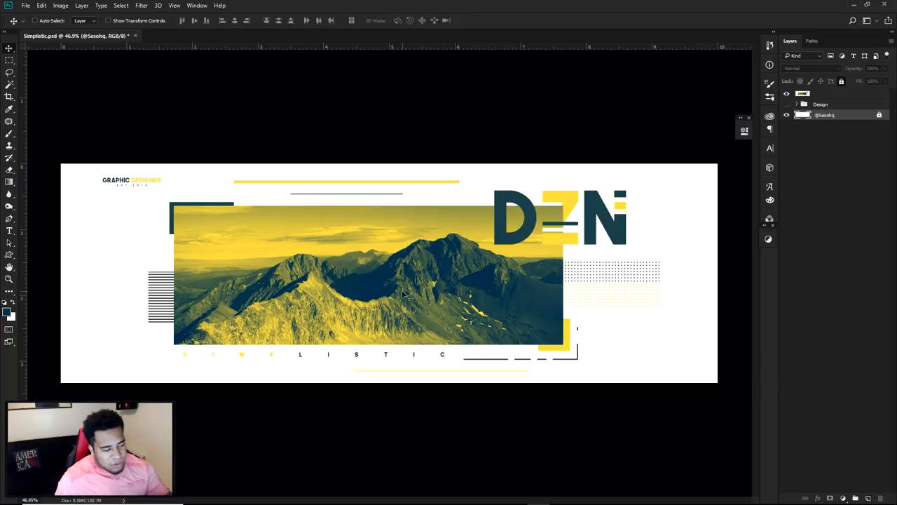
click(787, 93)
mouse_move(308, 503)
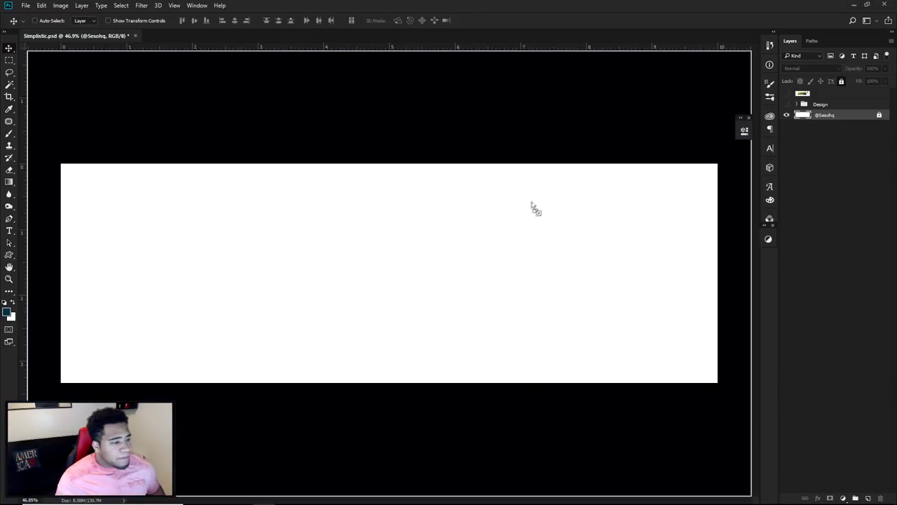
drag(532, 202, 531, 201)
drag(697, 163, 577, 194)
key(Return)
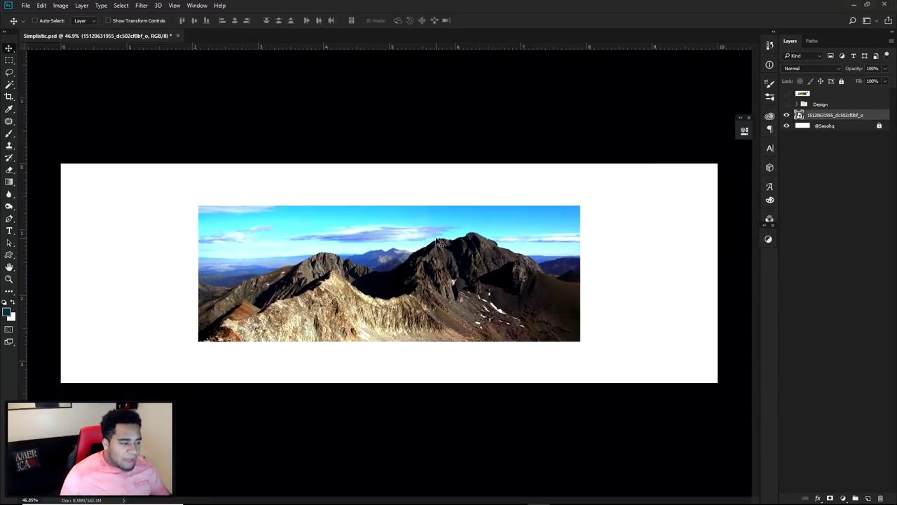
drag(512, 263, 478, 267)
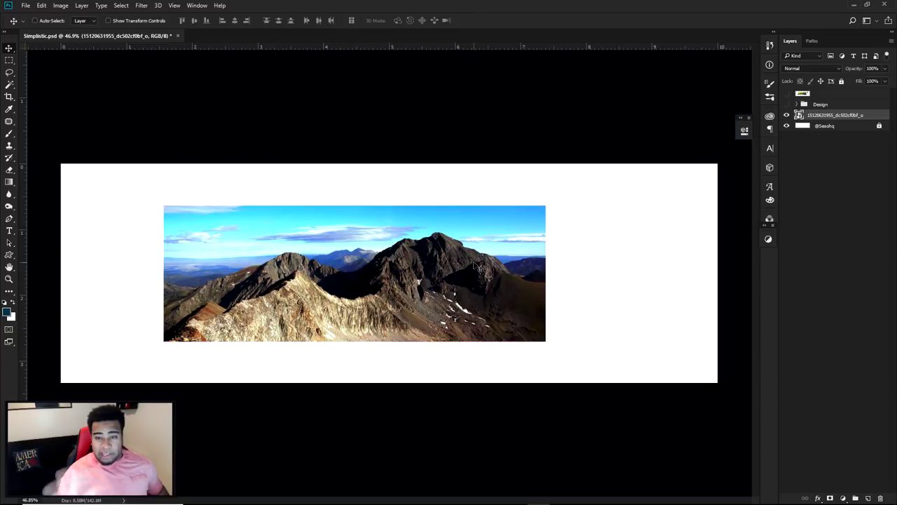
key(ctrl+z)
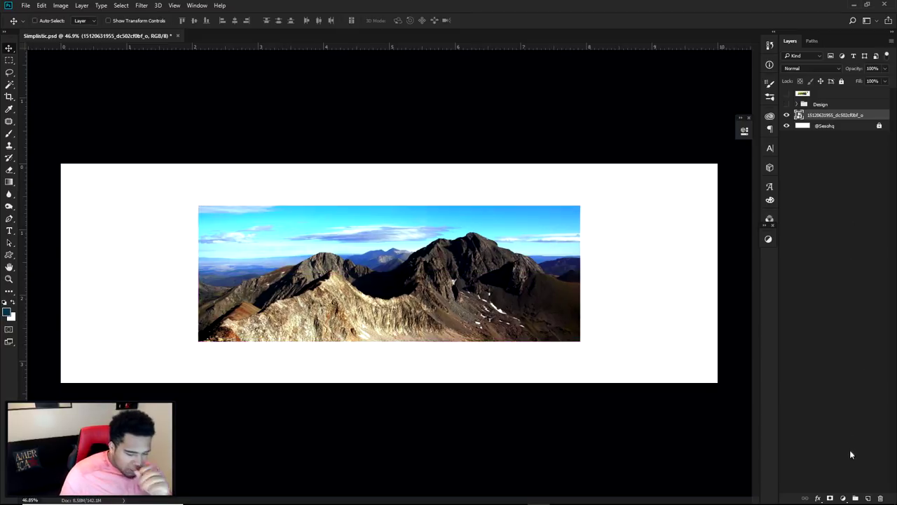
Step: Add a Gradient Map adjustment layer above the mountain photo and apply the Black, White preset to it
click(843, 498)
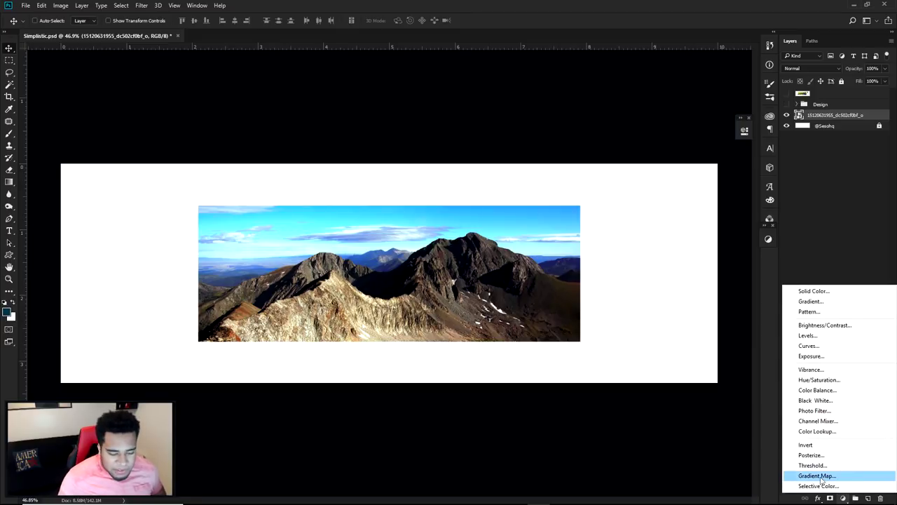
click(819, 479)
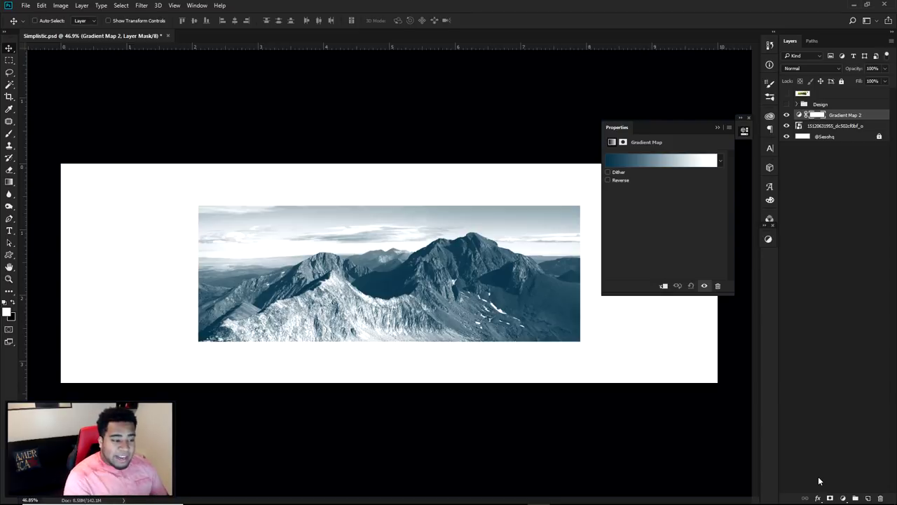
click(660, 159)
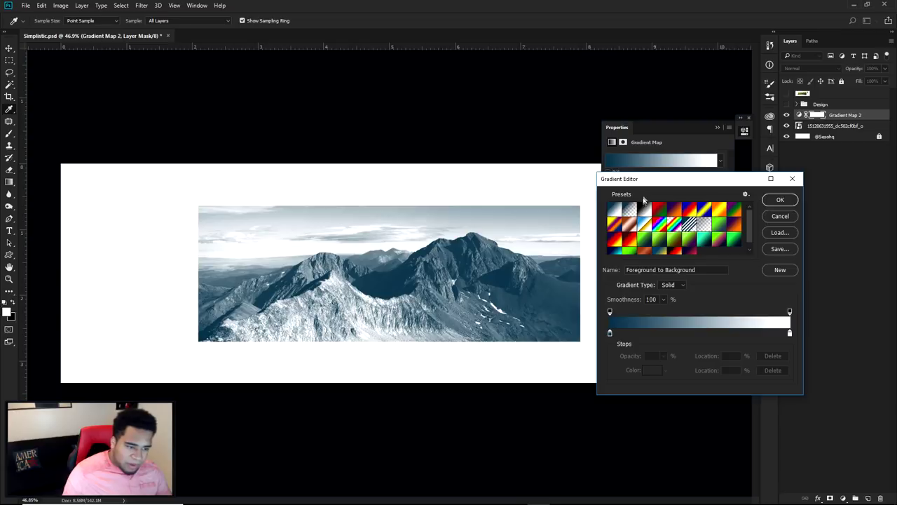
click(643, 208)
drag(653, 188, 649, 202)
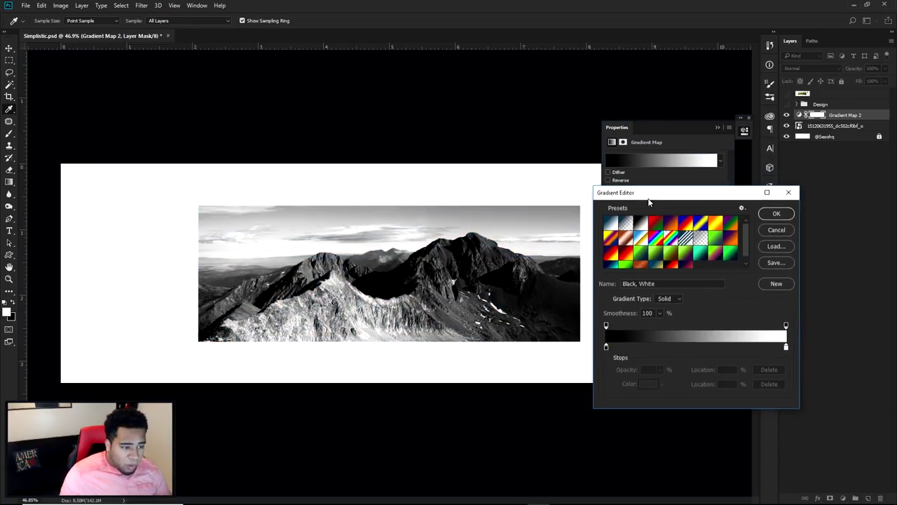
Step: Recolour the gradient map's dark stop to navy blue #141447
double_click(606, 347)
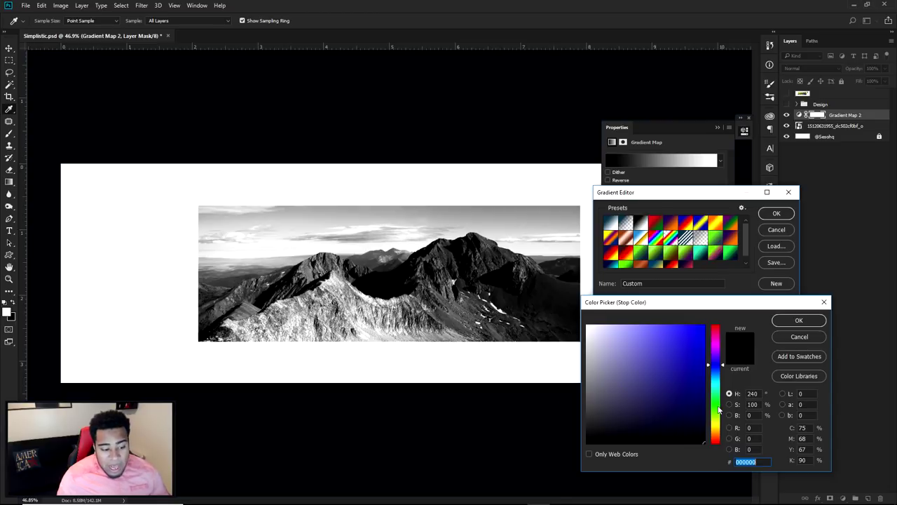
click(671, 410)
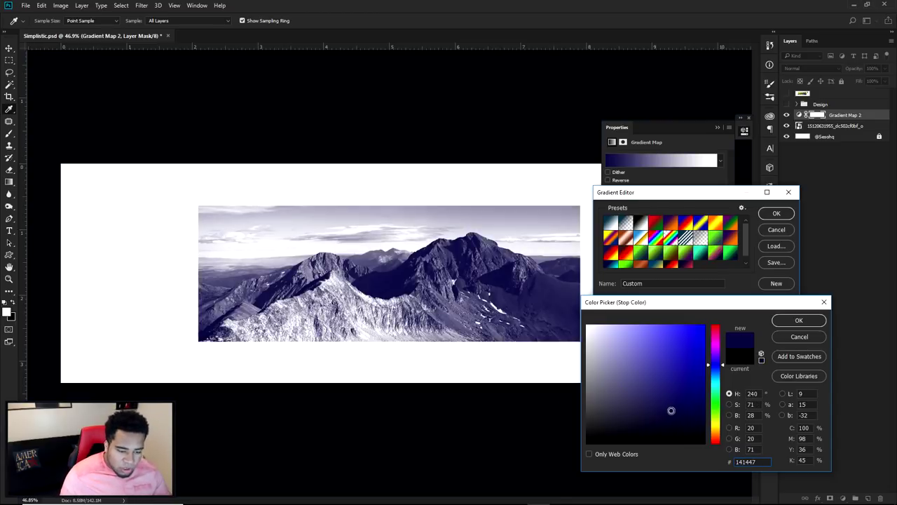
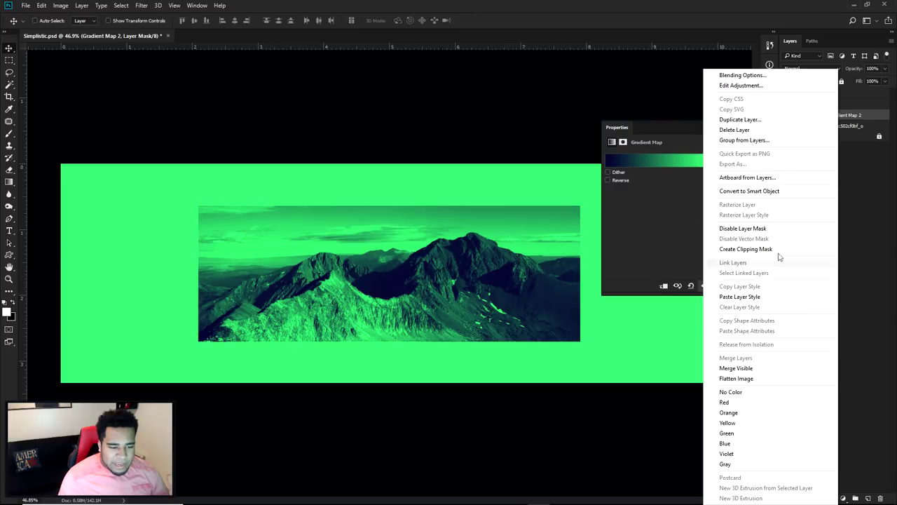
Step: Clip the gradient map to the mountain photo so it no longer colours the white background
click(748, 250)
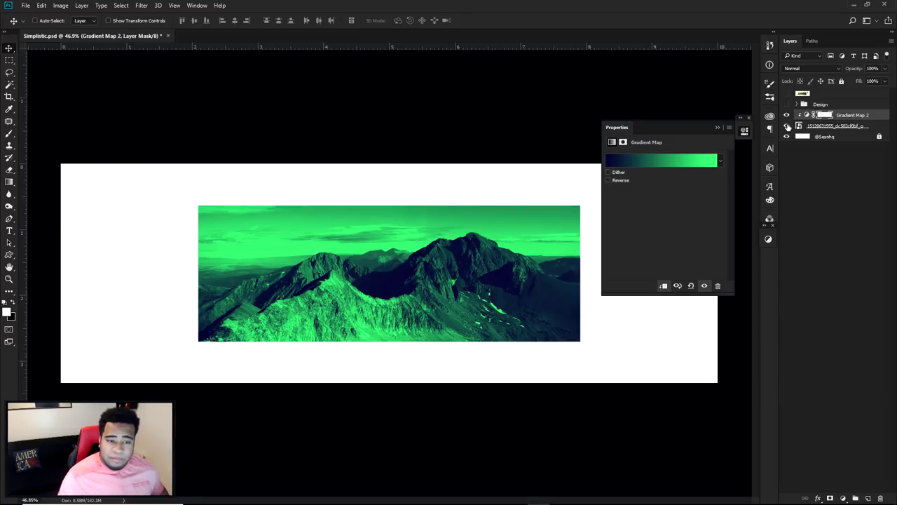
right_click(853, 120)
click(862, 132)
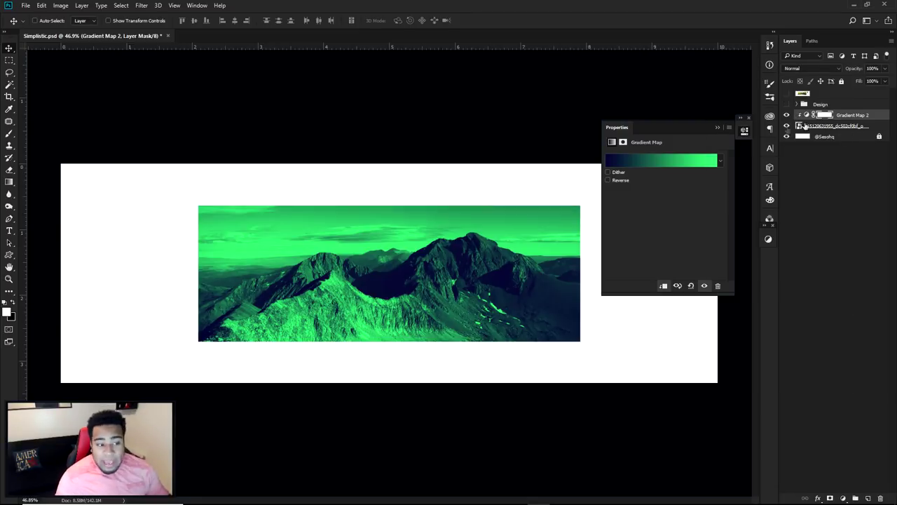
Step: Try red #e93434 as the light stop of the gradient map
click(691, 163)
click(786, 348)
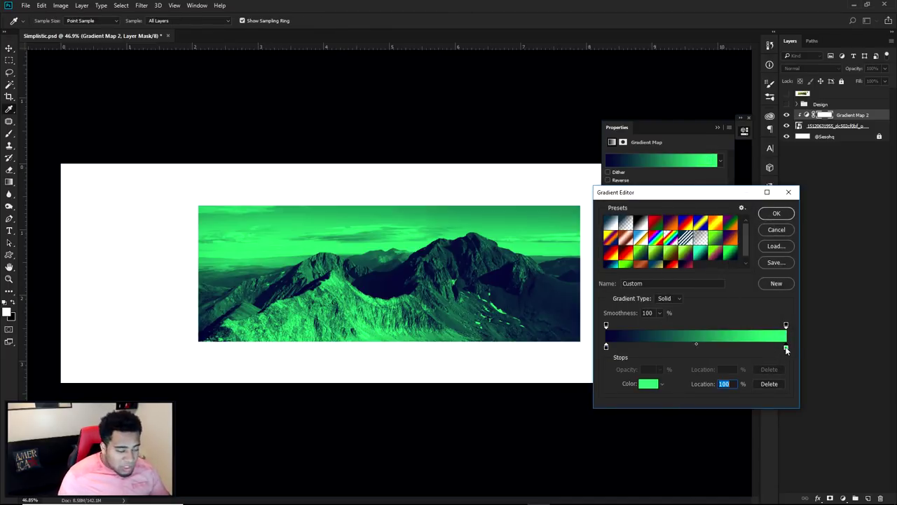
double_click(786, 348)
drag(718, 344, 716, 325)
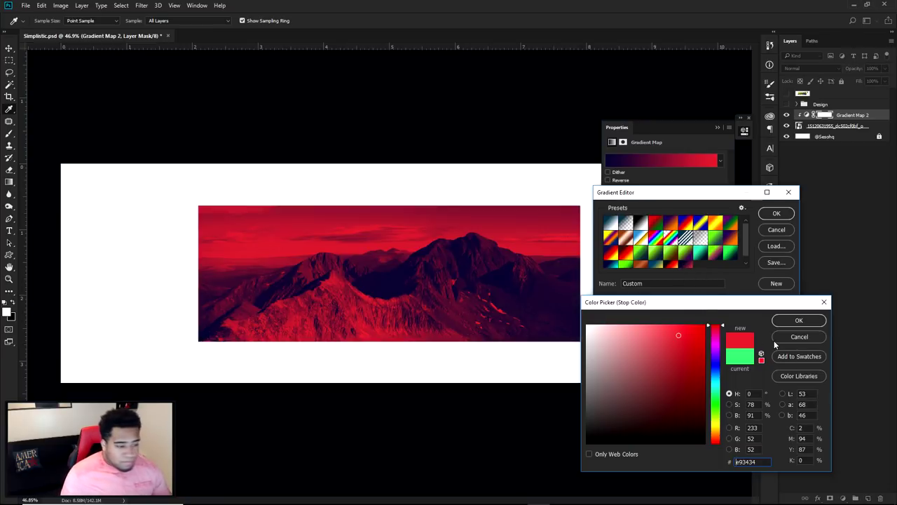
click(799, 320)
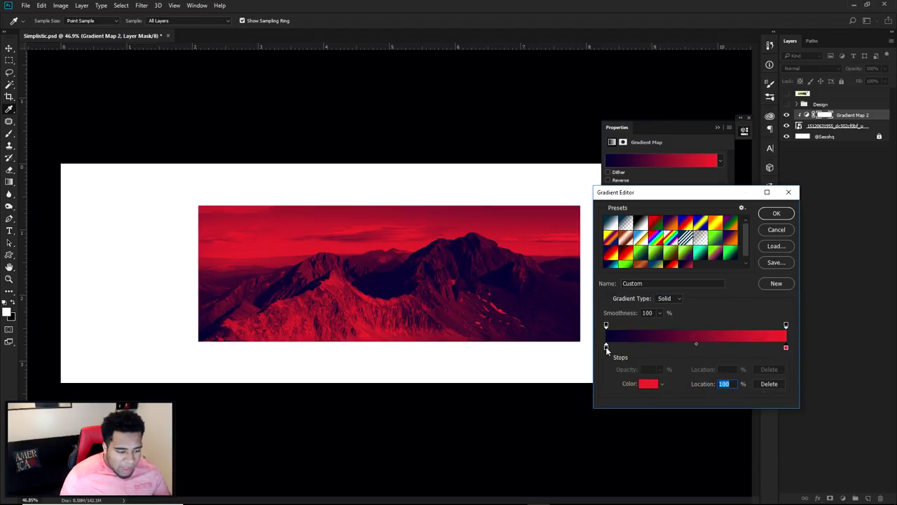
Step: Try dark brown #3b1e13 as the dark stop of the gradient map
double_click(607, 347)
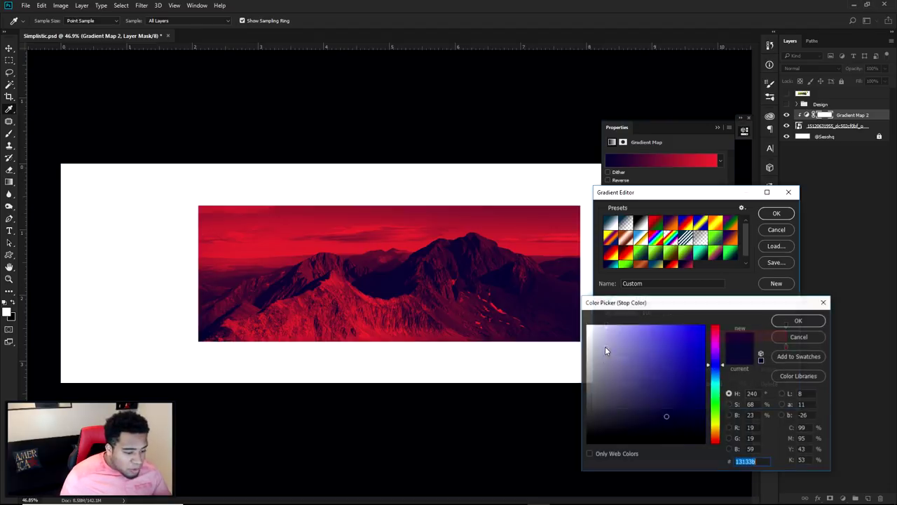
click(716, 438)
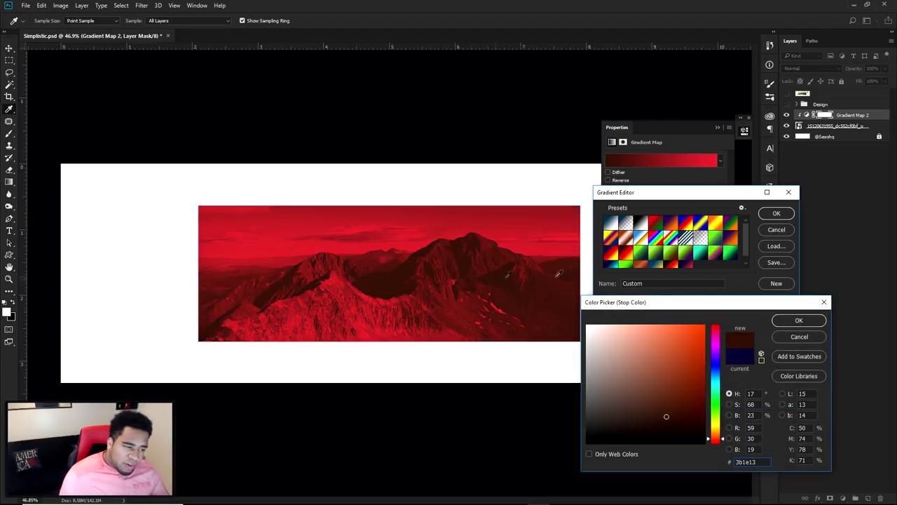
click(798, 321)
Step: Try lime green as the gradient map's light stop and discard all the trial colours
click(786, 349)
double_click(786, 349)
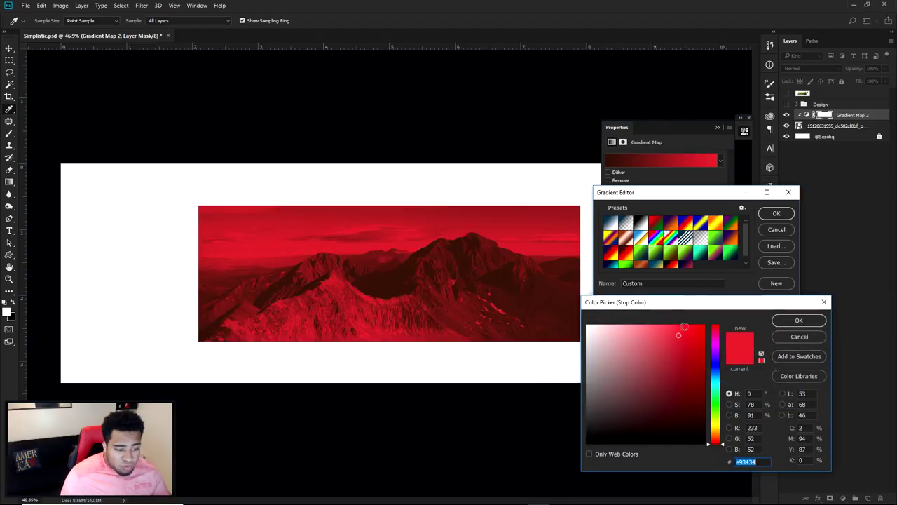
click(715, 391)
drag(714, 394, 716, 418)
click(799, 321)
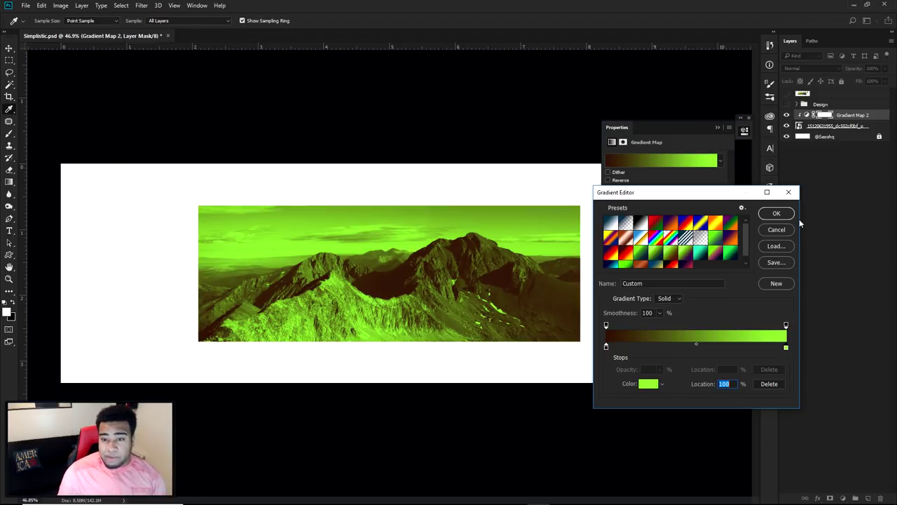
click(778, 230)
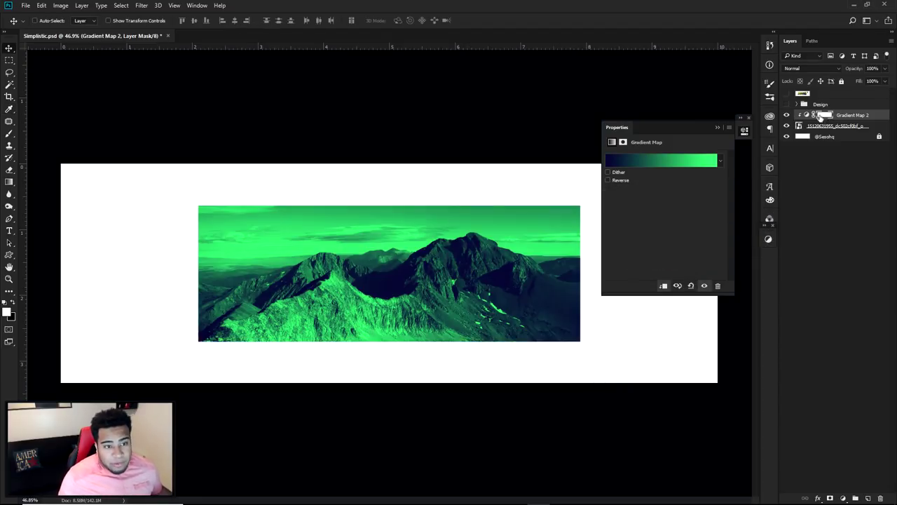
Step: Apply the blue-to-yellow preset to the gradient map, darkening its blue stop to #082f4a and keeping the yellow light stop
click(659, 161)
click(657, 265)
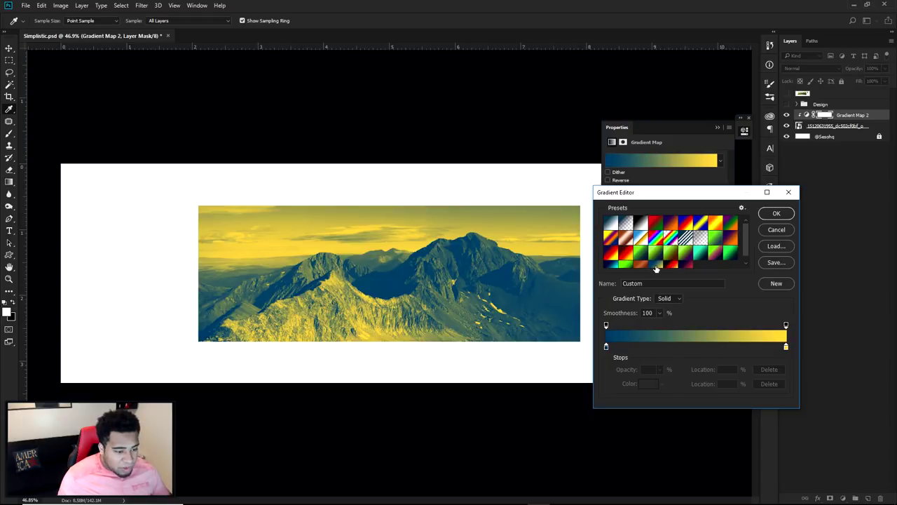
double_click(606, 345)
drag(699, 408, 692, 409)
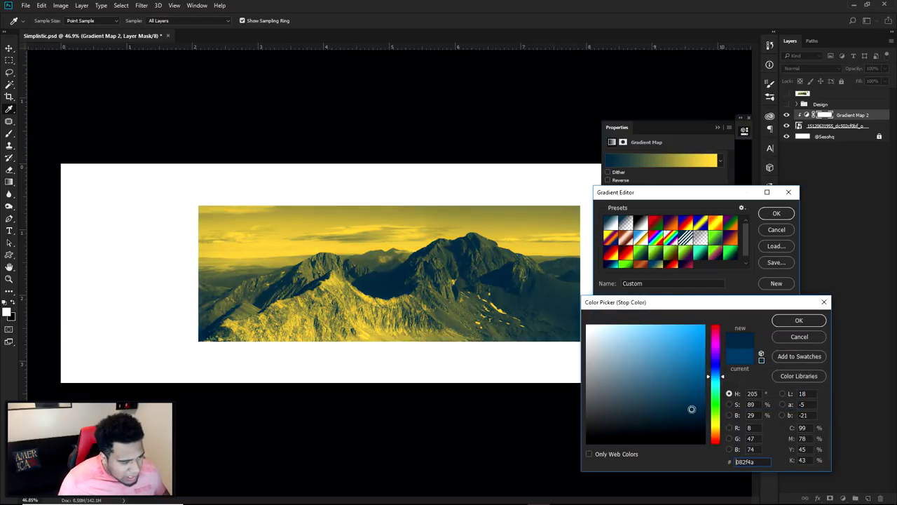
click(786, 325)
double_click(788, 346)
drag(670, 305, 659, 267)
click(786, 287)
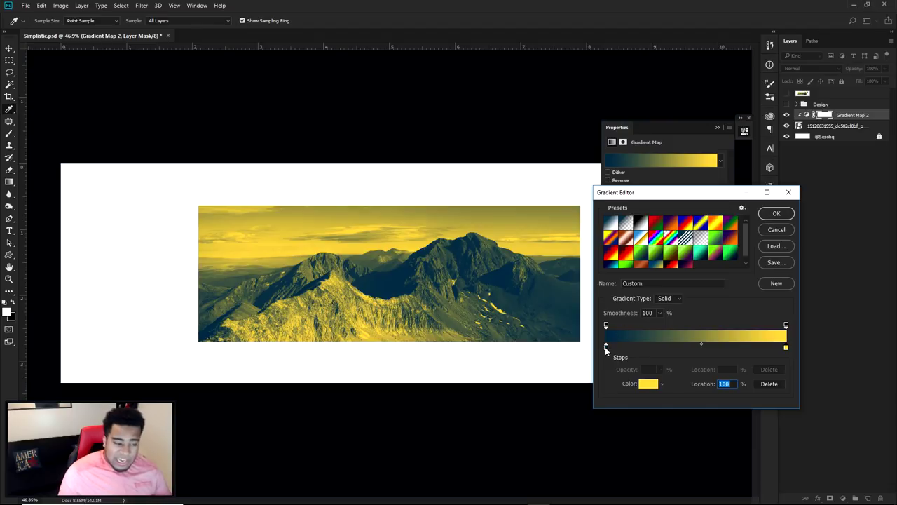
click(776, 214)
click(744, 132)
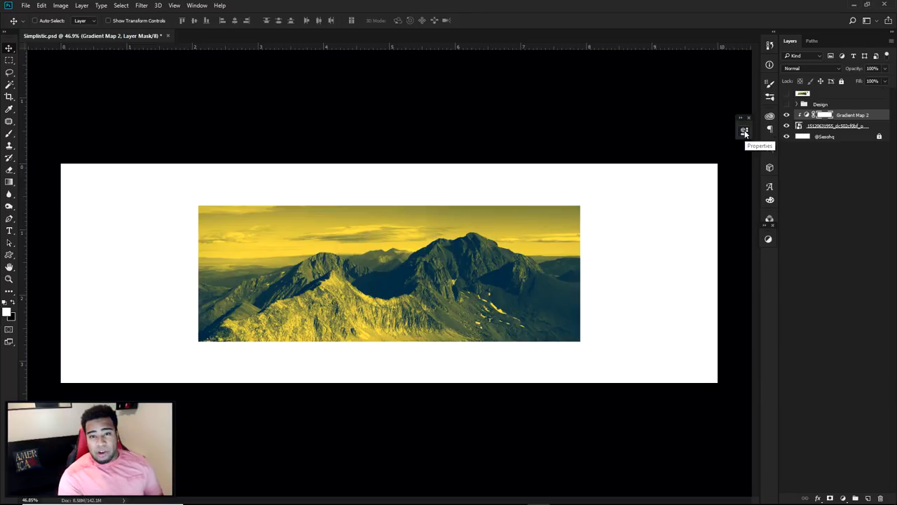
Step: Check the finished-design preview, hide it again, and add the text "DZN" in The Next Font at 48 pt over the photo's upper-right corner
drag(787, 93, 787, 103)
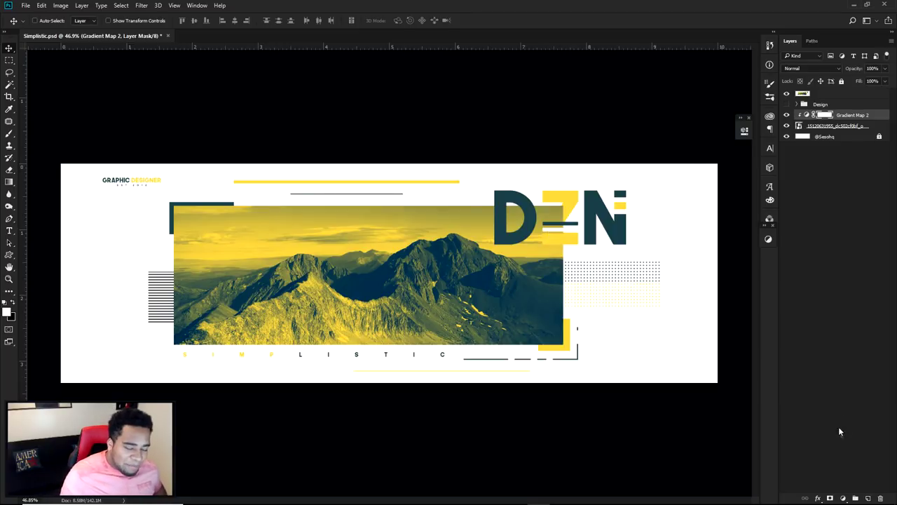
click(787, 103)
key(t)
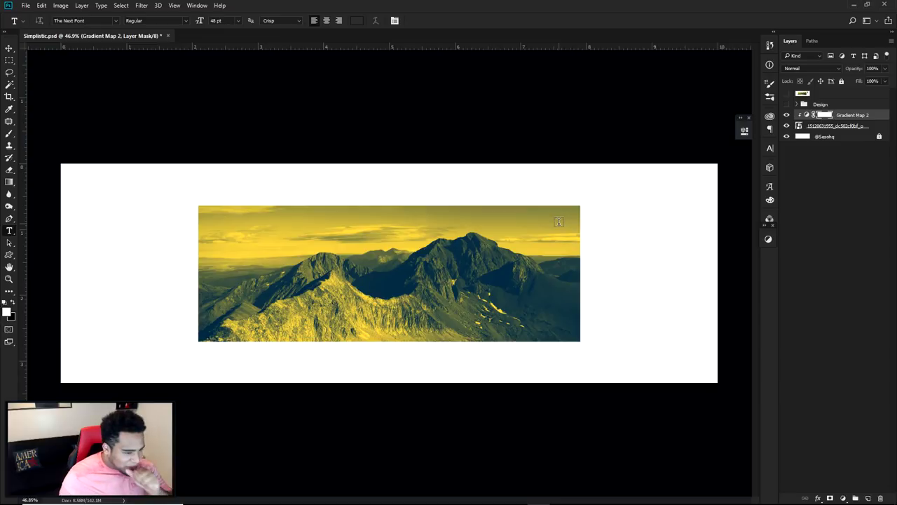
click(558, 222)
text(DZN)
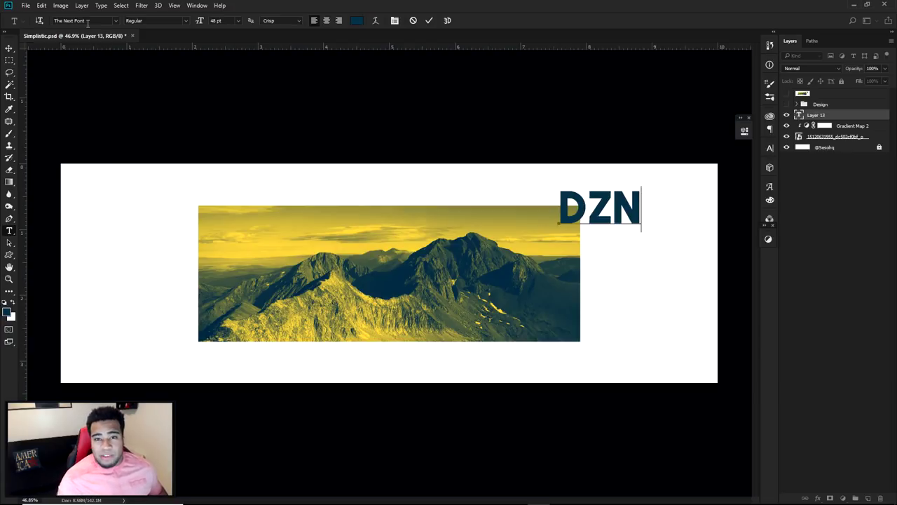
click(87, 21)
click(10, 48)
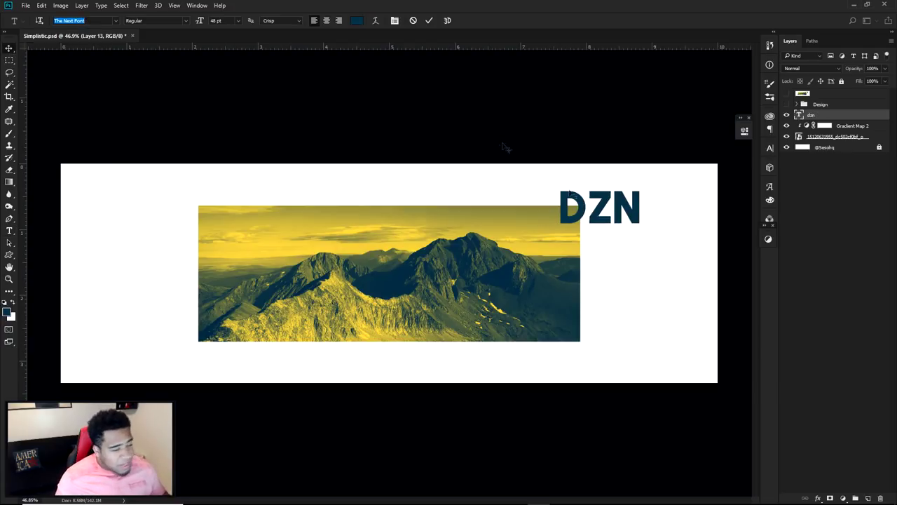
Step: Shift the DZN text left across the photo's edge and stretch it to about 118% width and 101% height
drag(589, 208, 568, 207)
key(ctrl+t)
drag(624, 185, 636, 186)
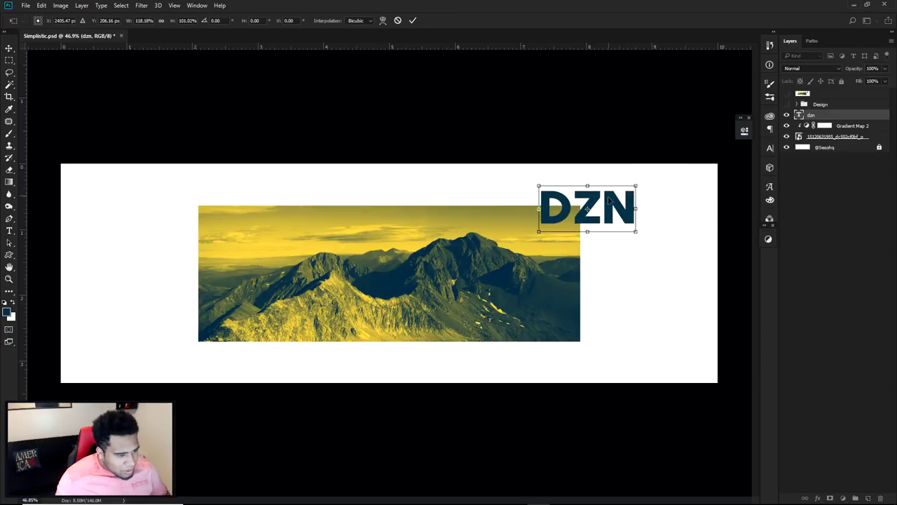
key(Return)
Step: Enlarge the DZN text to about 55.67 pt and fine-tune its position over the photo's upper-right corner
key(ctrl+1)
key(ctrl+t)
drag(520, 158, 497, 131)
key(Return)
drag(652, 211, 657, 216)
key(ctrl+t)
drag(495, 133, 487, 132)
key(Return)
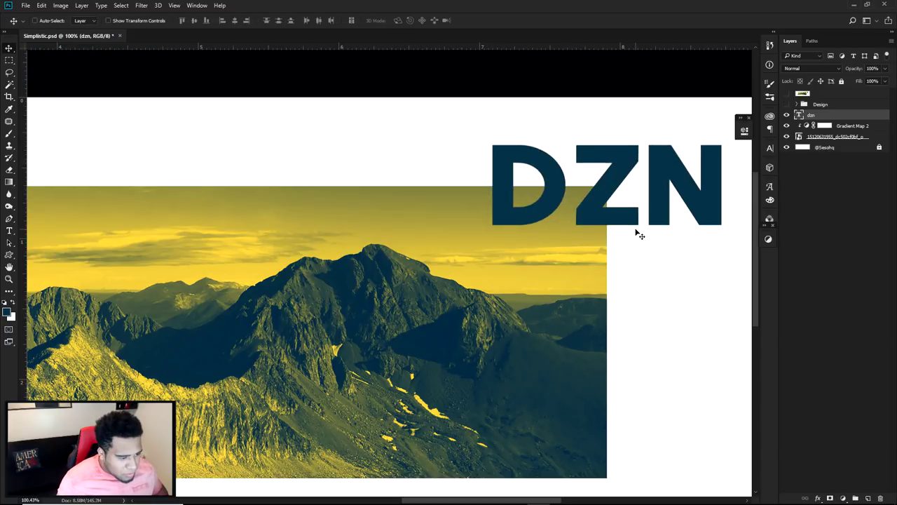
Step: Recolor the DZN text dark blue #123649 by sampling the shaded mountainside in the photo
click(770, 148)
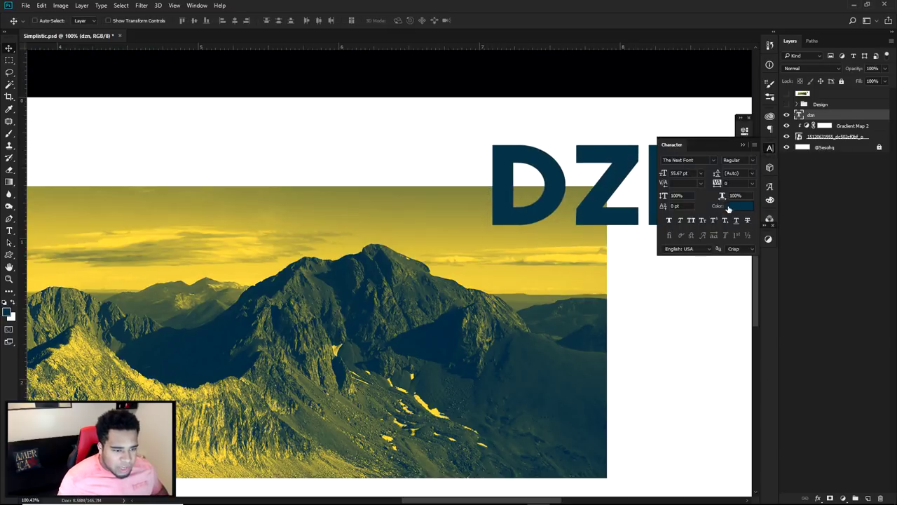
click(741, 205)
drag(587, 277, 608, 280)
click(576, 338)
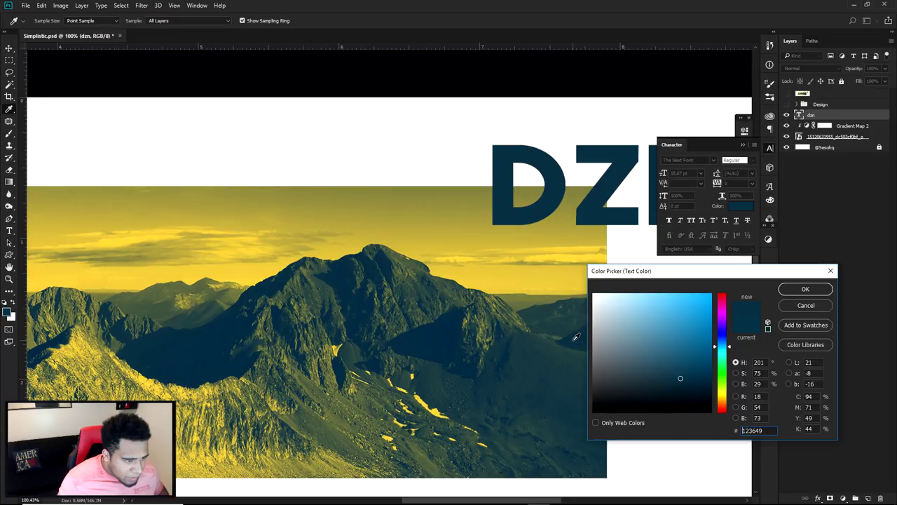
click(806, 289)
click(769, 148)
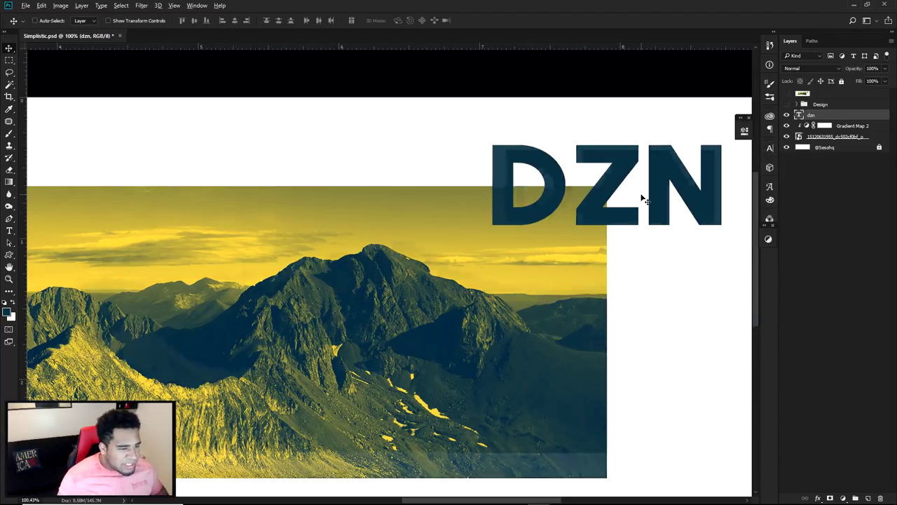
Step: Try an enlarged, shifted X in place of the DZN text, and undo the whole experiment
scroll(643, 200, down, 2)
scroll(644, 200, down, 1)
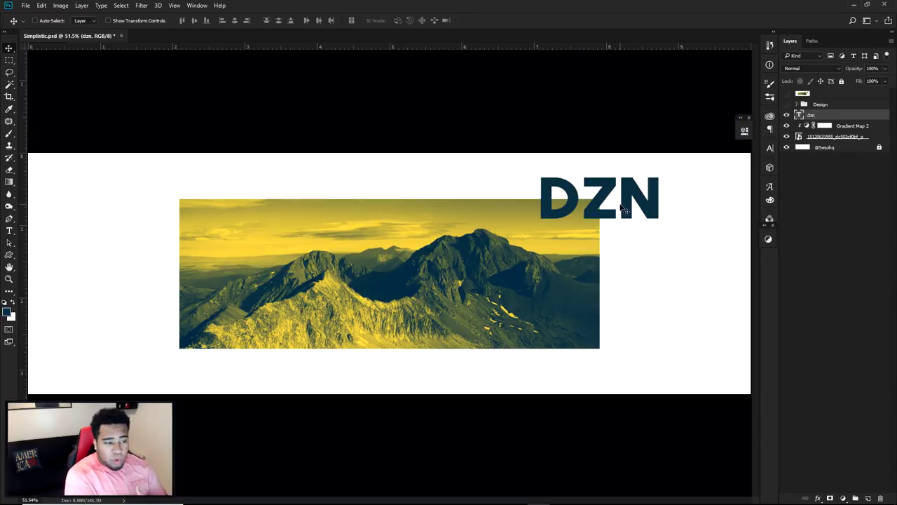
double_click(622, 207)
text(X)
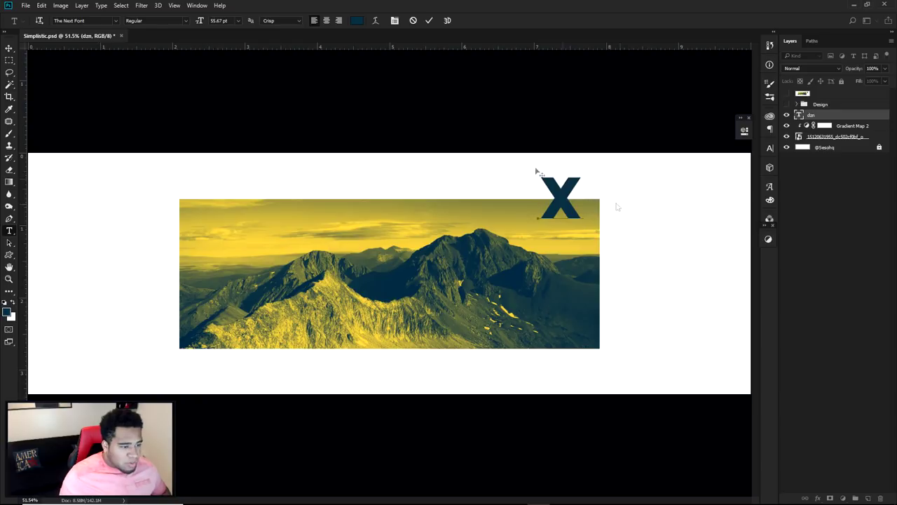
click(429, 20)
key(v)
key(ctrl+t)
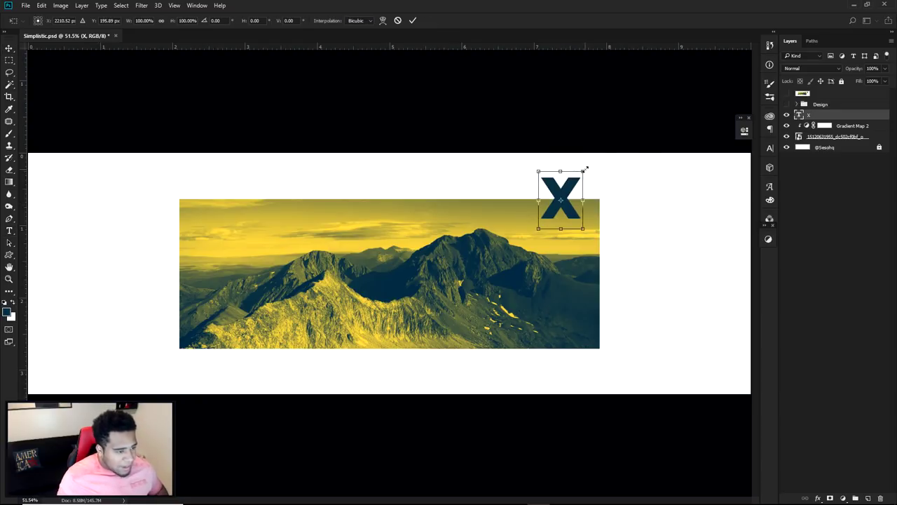
drag(587, 168, 608, 160)
key(Return)
drag(592, 202, 626, 222)
key(ctrl+alt+z)
key(ctrl+alt+z)
key(ctrl+alt+z)
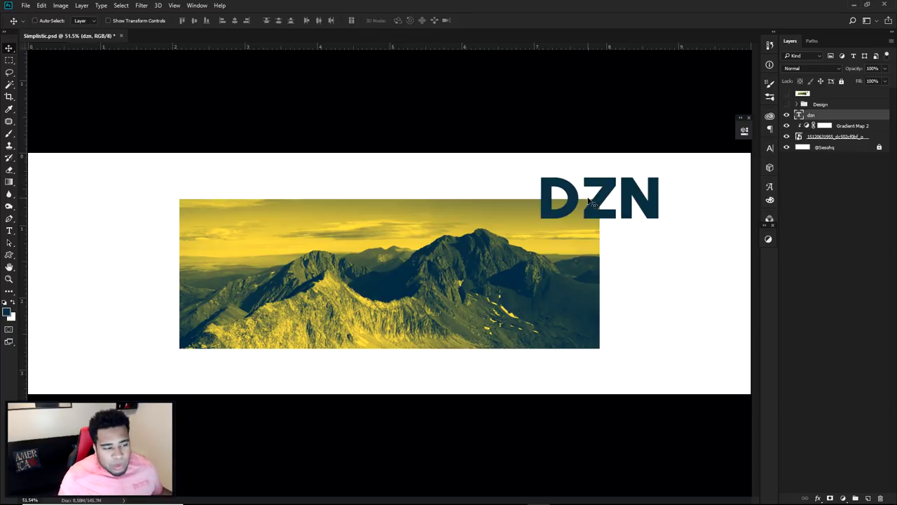
Step: Compare the layout with the finished-design preview, hide it, and enlarge the mountain photo proportionally from its lower-left corner
click(786, 93)
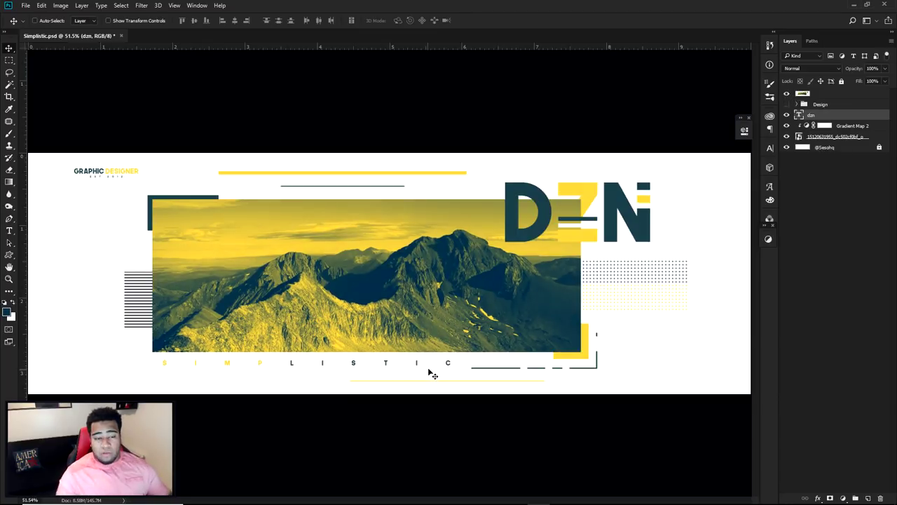
click(786, 94)
click(787, 93)
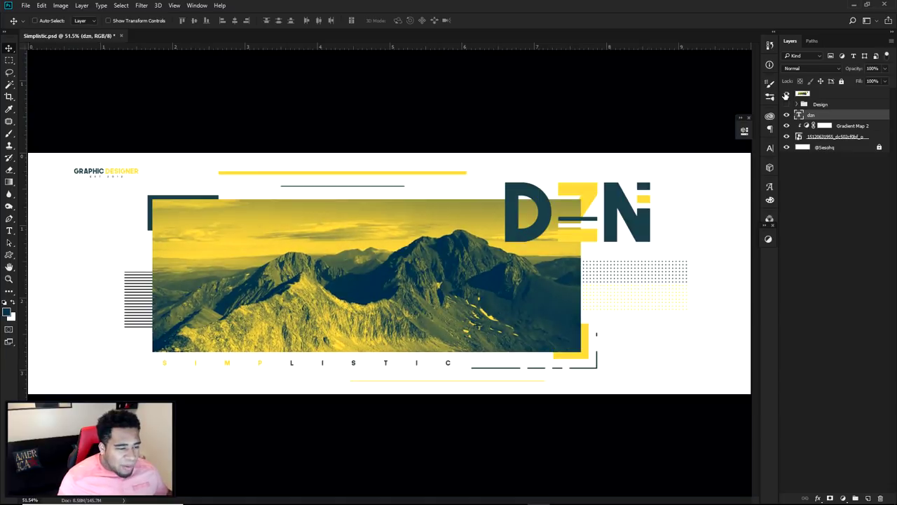
click(787, 93)
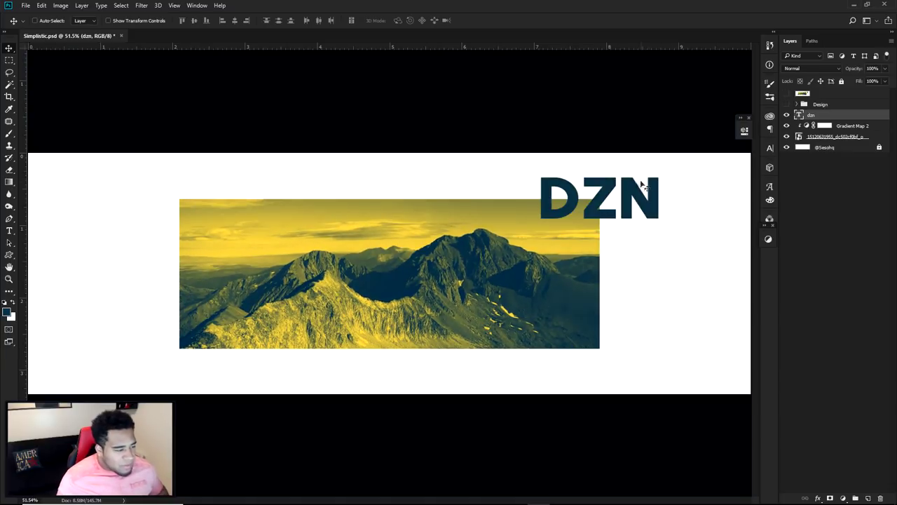
click(814, 136)
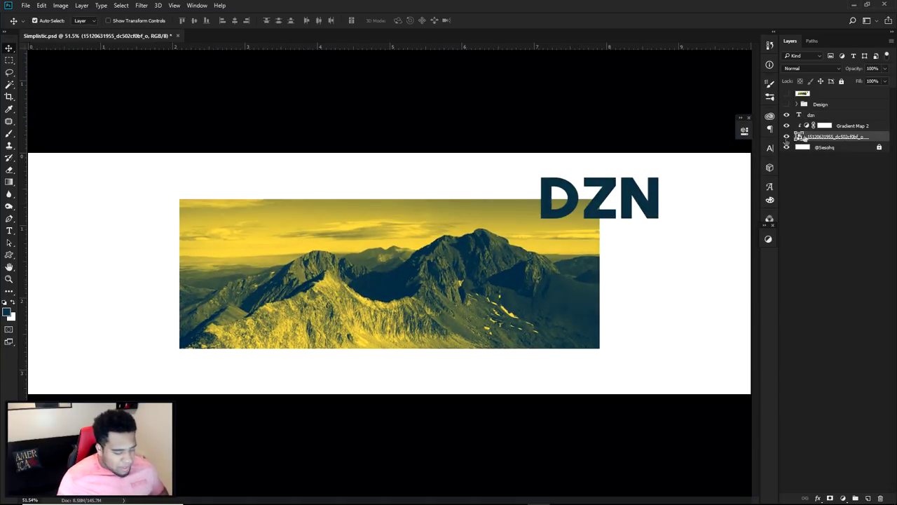
key(ctrl+t)
drag(177, 349, 136, 364)
key(Return)
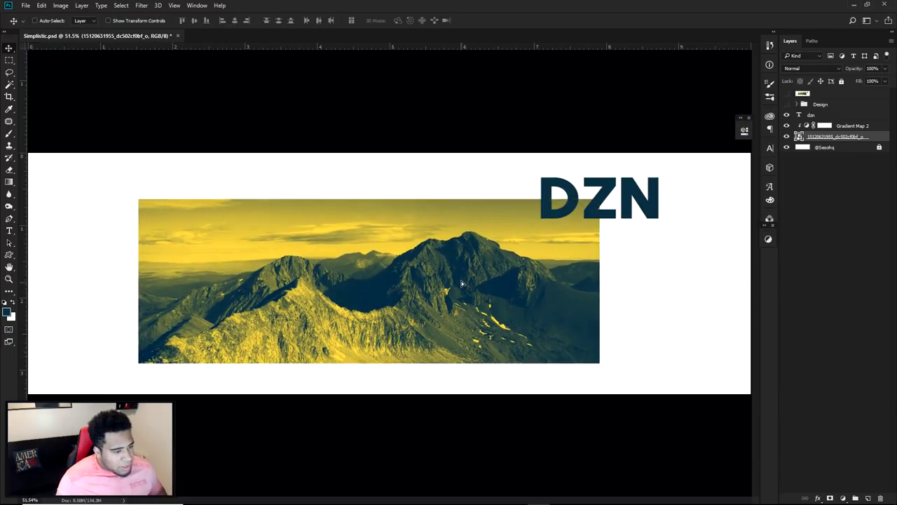
Step: Recheck the finished-design preview, hide it, and scale the DZN text to about 121.71% around its center
click(787, 93)
click(787, 93)
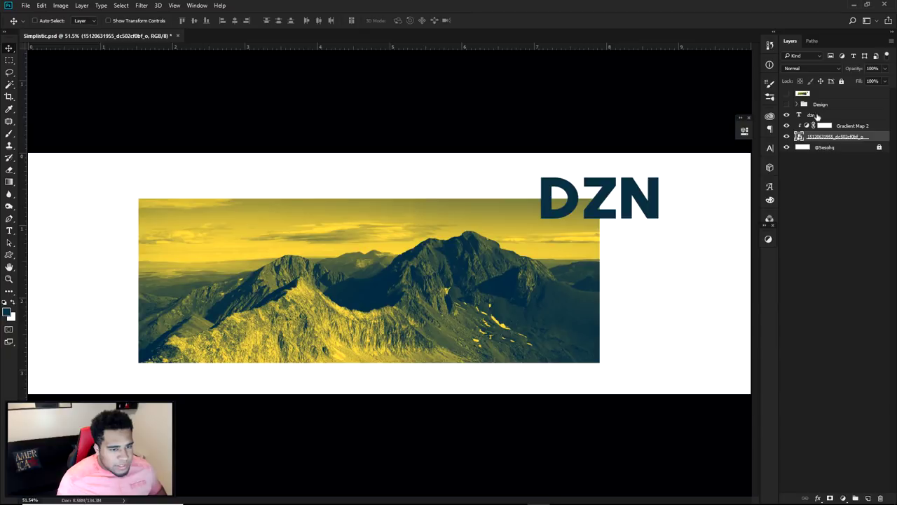
click(813, 115)
key(ctrl+t)
drag(661, 169, 674, 168)
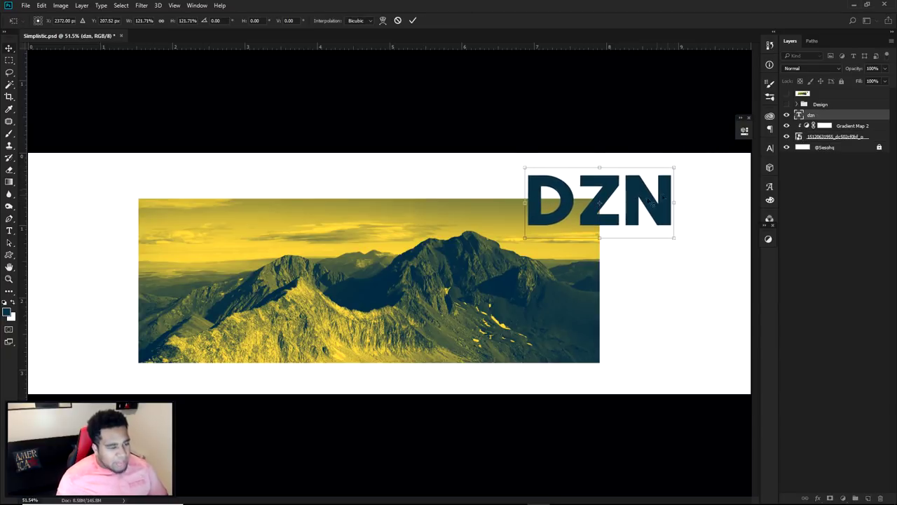
key(Return)
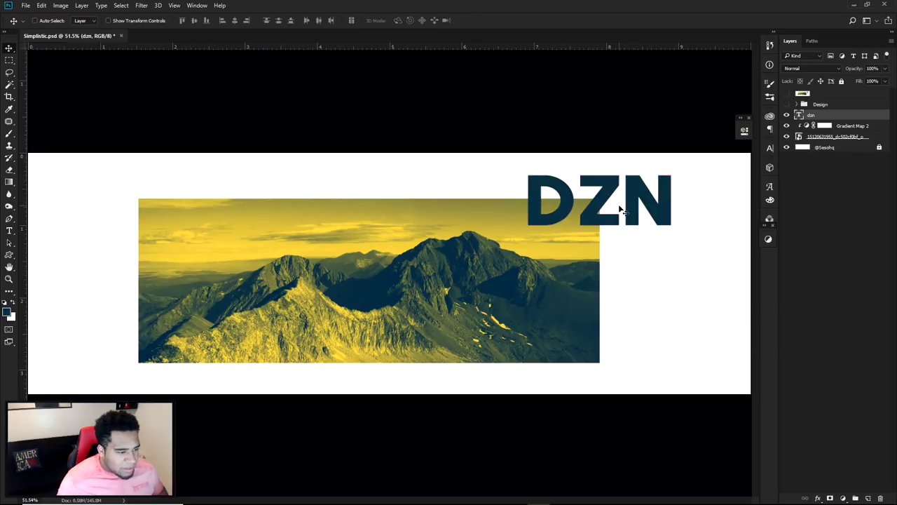
Step: Nudge the DZN text so the Z's diagonal covers the photo's upper-right corner
scroll(618, 204, up, 5)
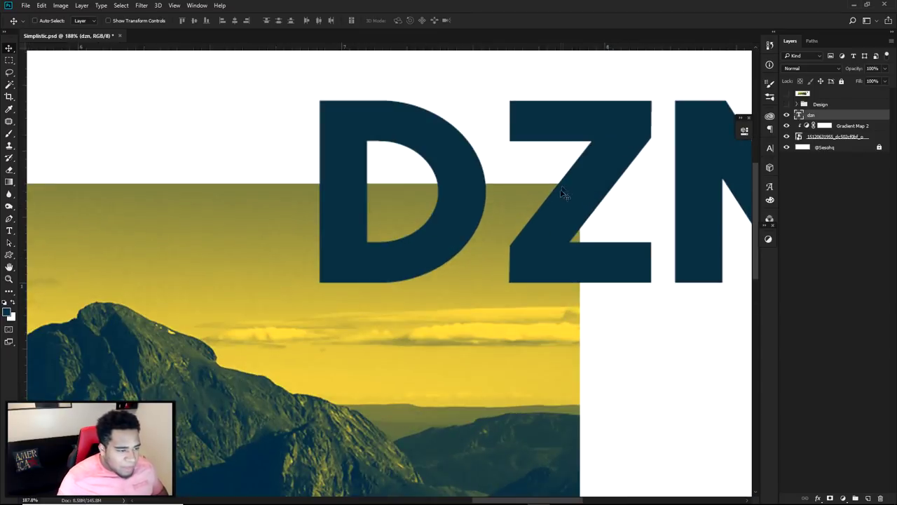
scroll(565, 192, up, 4)
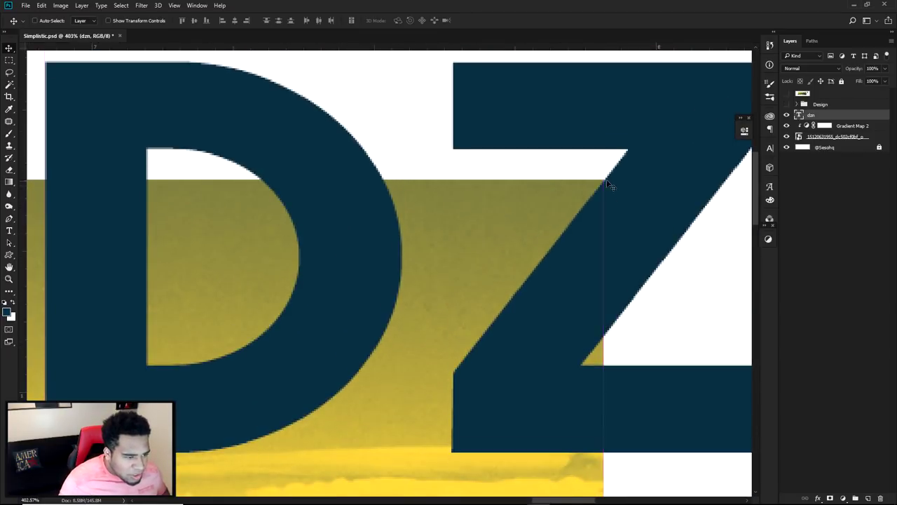
mouse_move(608, 186)
mouse_down()
mouse_move(626, 189)
mouse_move(627, 202)
mouse_move(627, 175)
mouse_move(610, 184)
mouse_up()
scroll(608, 181, down, 6)
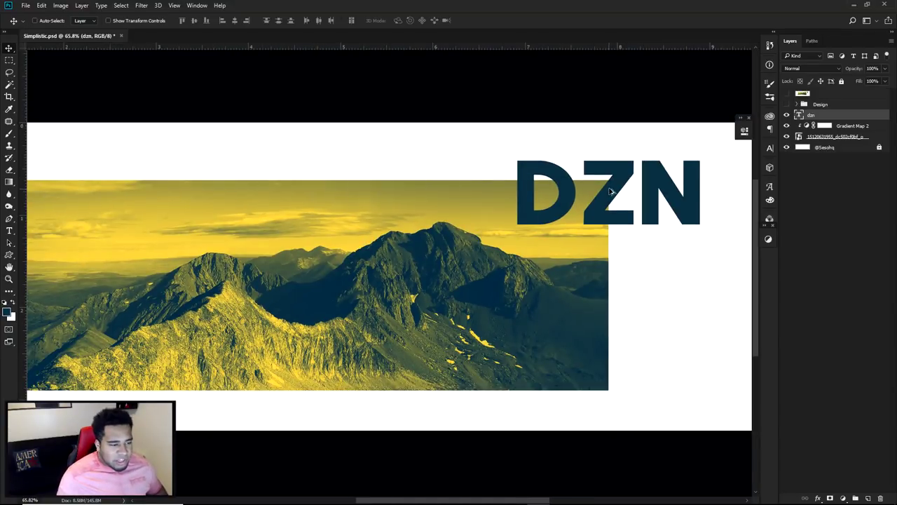
scroll(610, 191, up, 4)
mouse_move(626, 204)
mouse_down()
mouse_move(626, 174)
mouse_move(622, 198)
mouse_up()
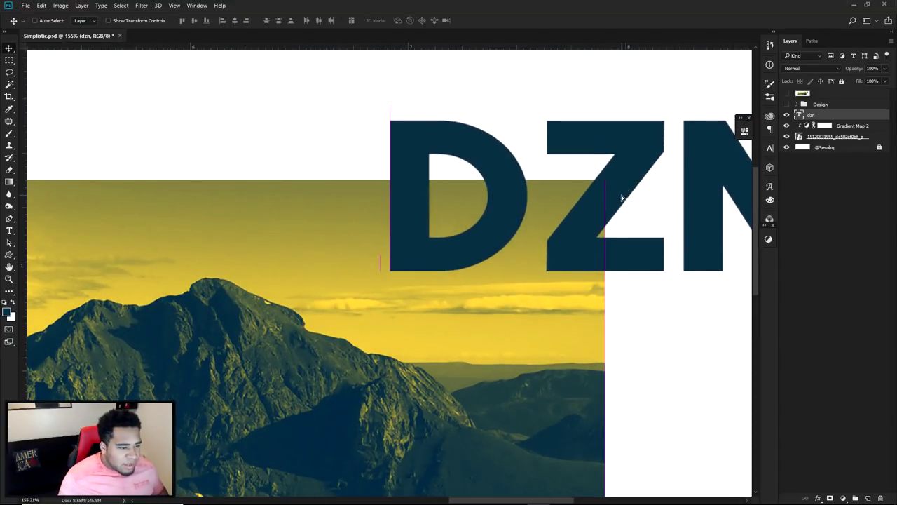
scroll(622, 197, down, 5)
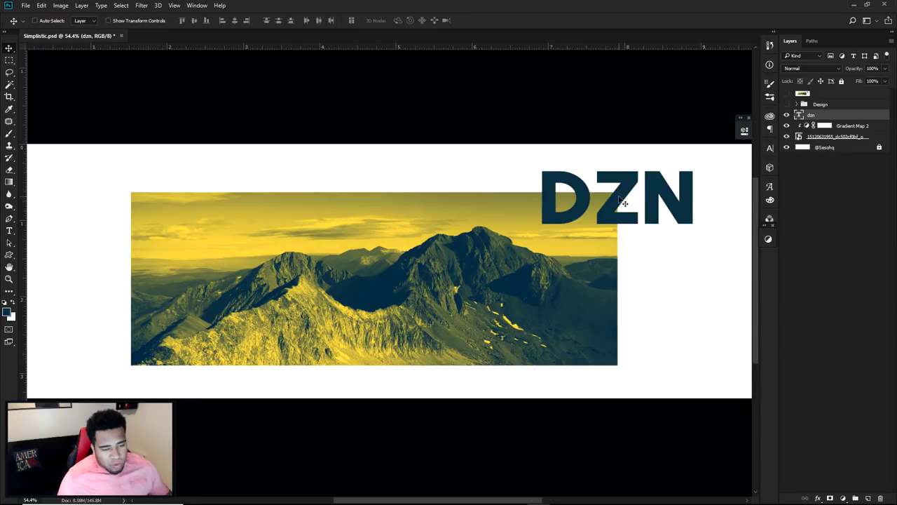
Step: Move the DZN text layer beneath the photo and place a duplicate of it above the gradient map in the same position
scroll(655, 197, up, 3)
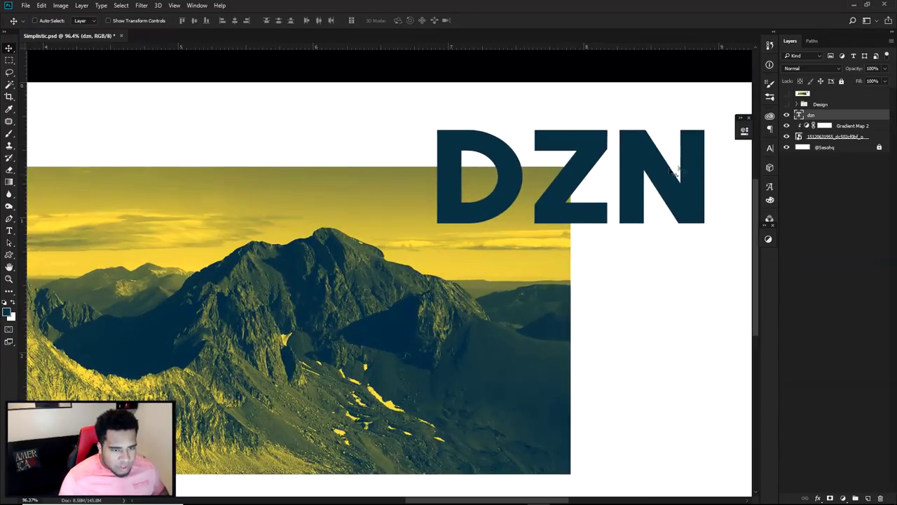
drag(811, 120, 821, 143)
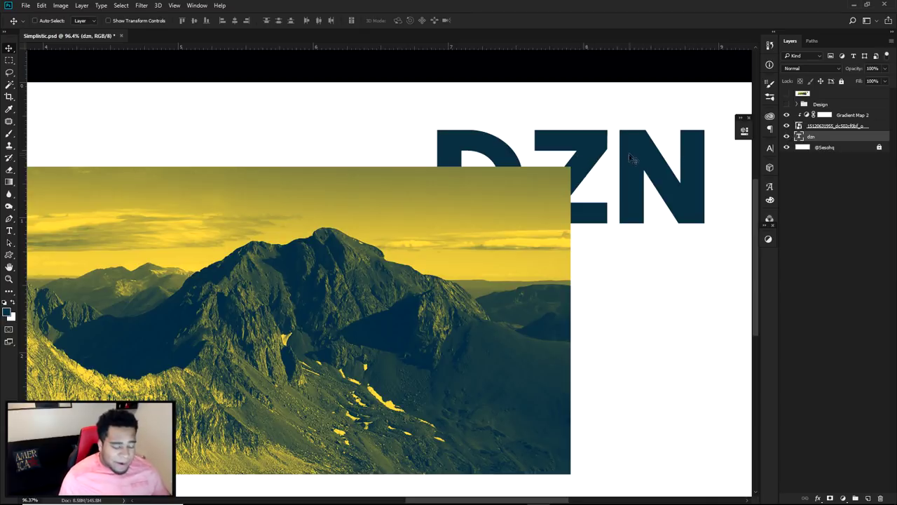
drag(631, 159, 631, 159)
drag(820, 126, 819, 114)
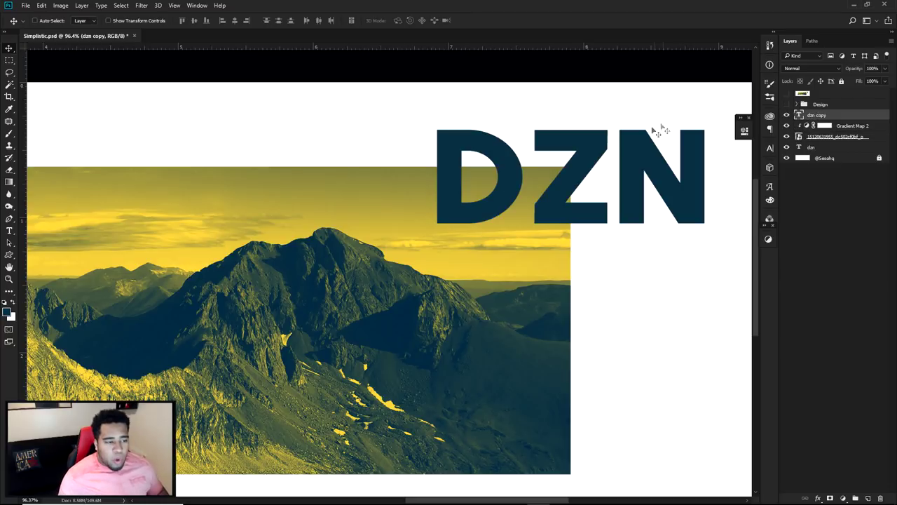
Step: Recolor only the letter Z in the upper DZN text yellow #facb3a, sampled from the photo's sky
key(t)
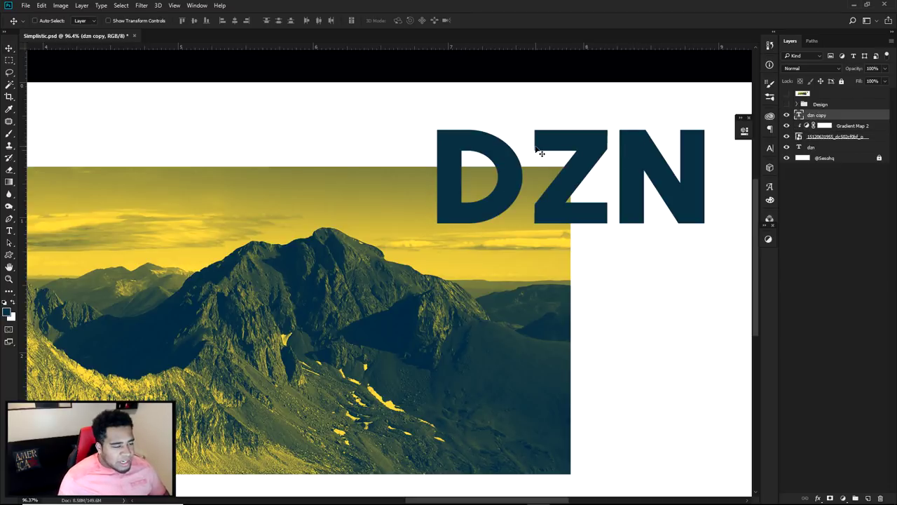
drag(527, 144, 602, 148)
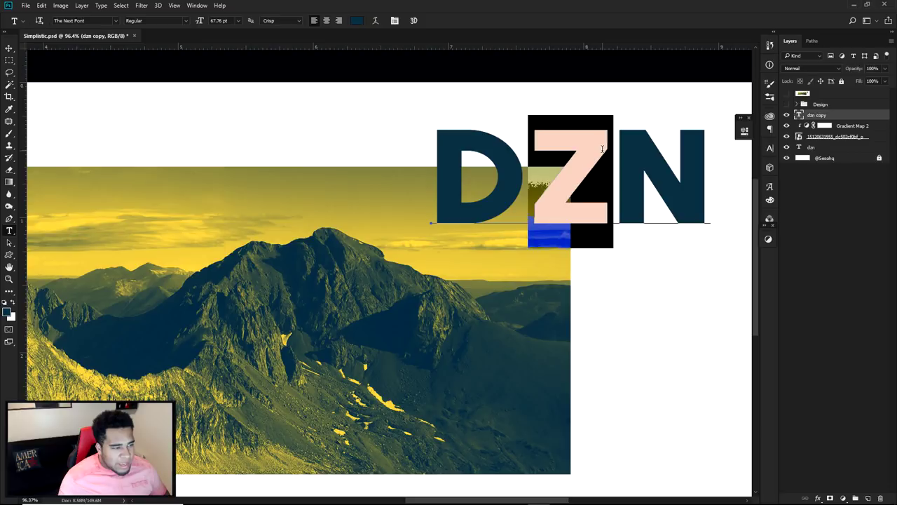
click(357, 20)
click(543, 238)
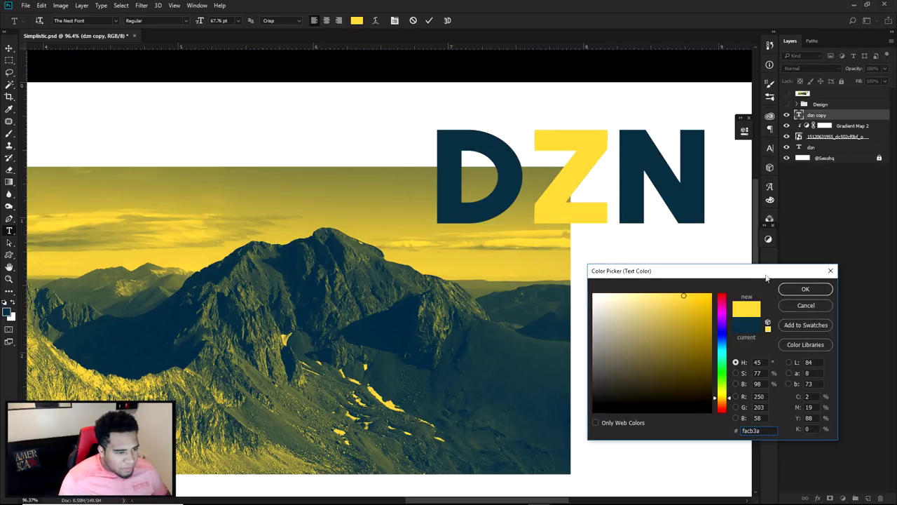
click(806, 289)
click(429, 21)
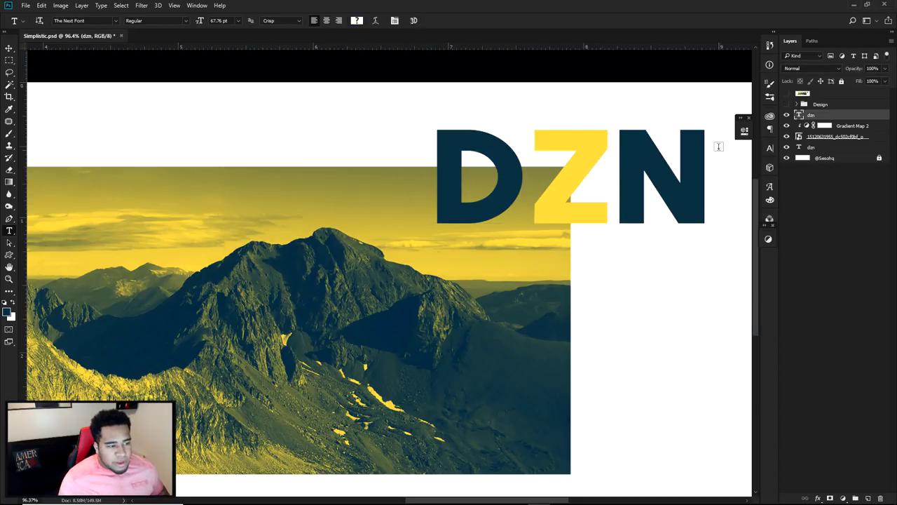
Step: Examine how the DZN letters are cut and striped in the finished-design preview, and hide it again
scroll(593, 179, up, 3)
right_click(862, 114)
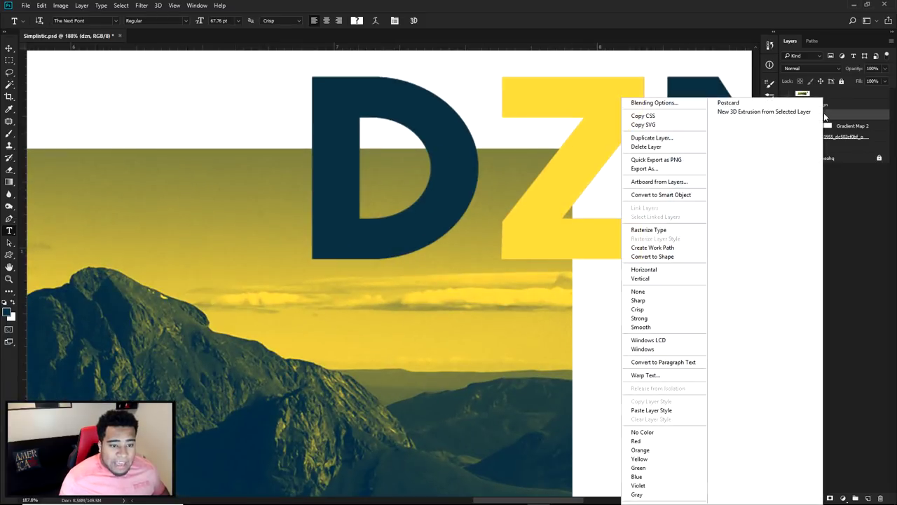
click(862, 112)
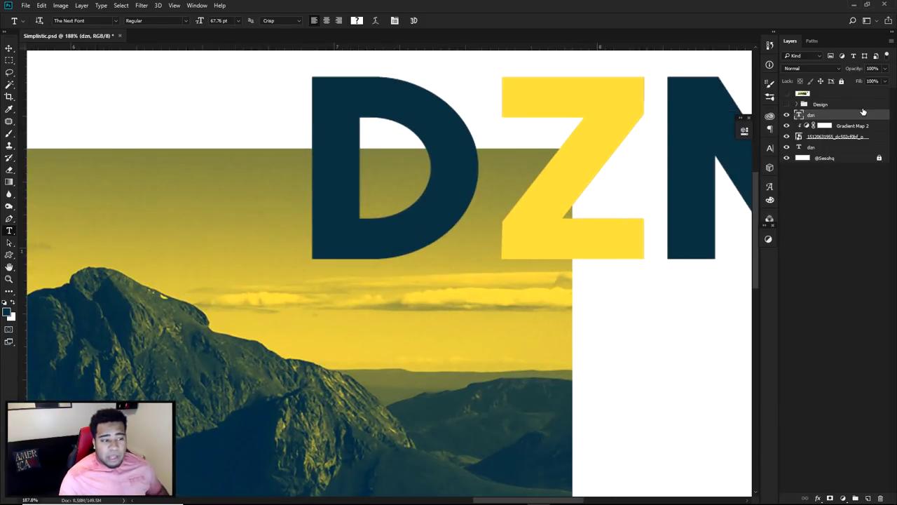
drag(564, 169, 464, 183)
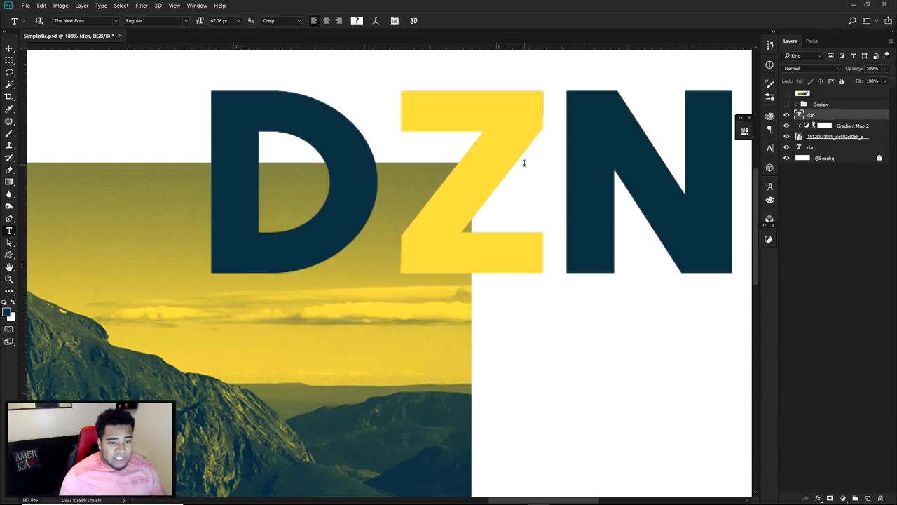
click(786, 93)
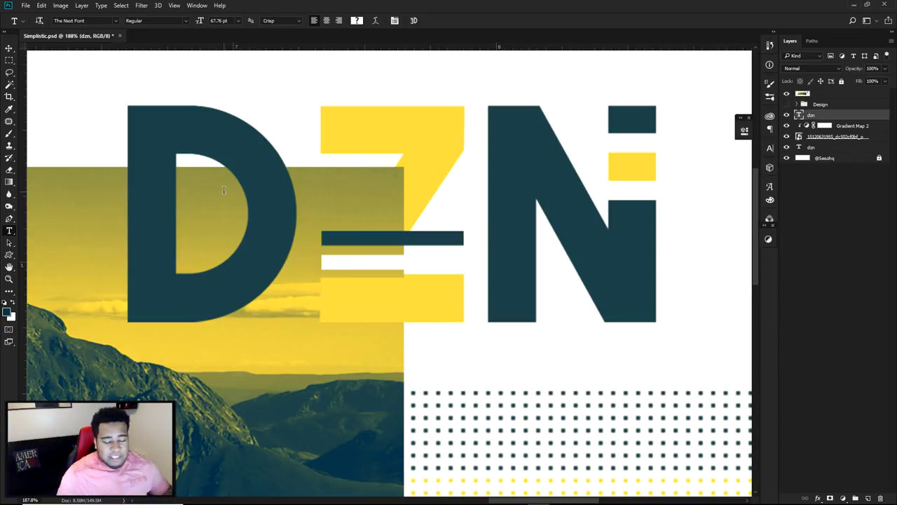
click(787, 93)
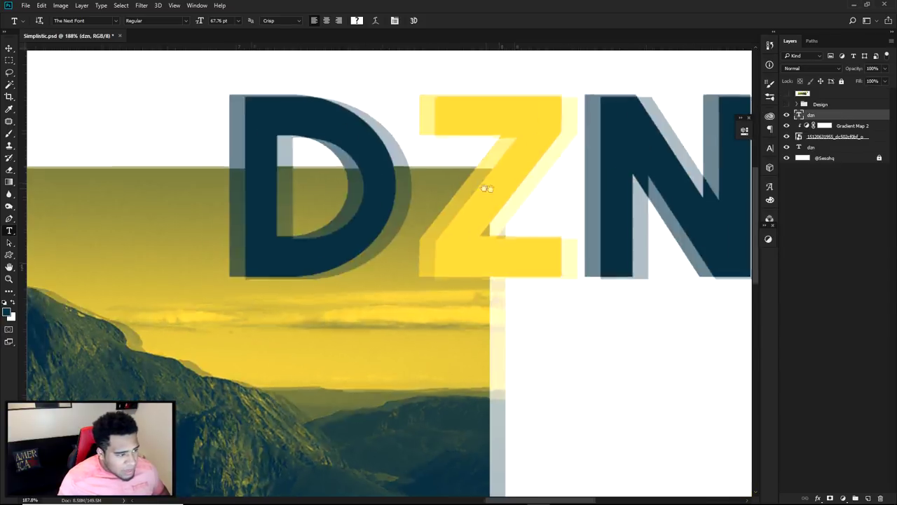
Step: Rasterize the upper DZN text layer and activate the Rectangular Marquee tool
right_click(814, 118)
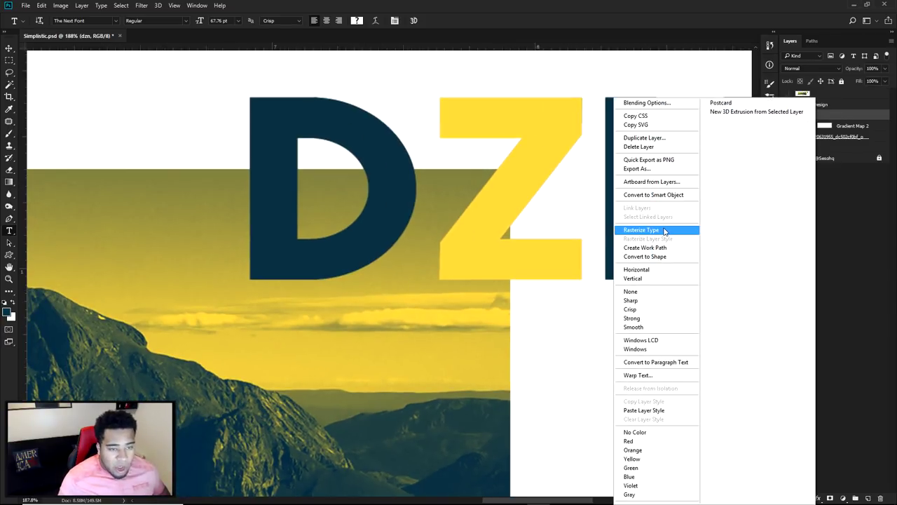
click(664, 231)
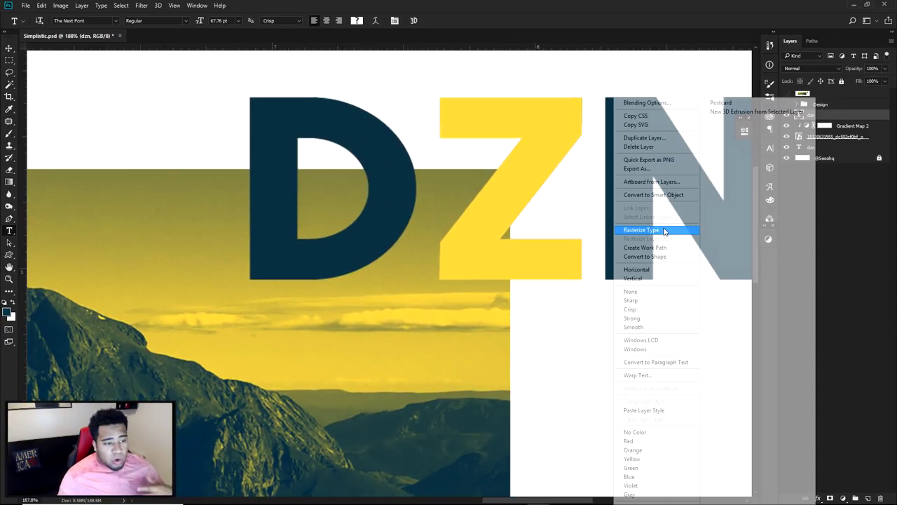
key(m)
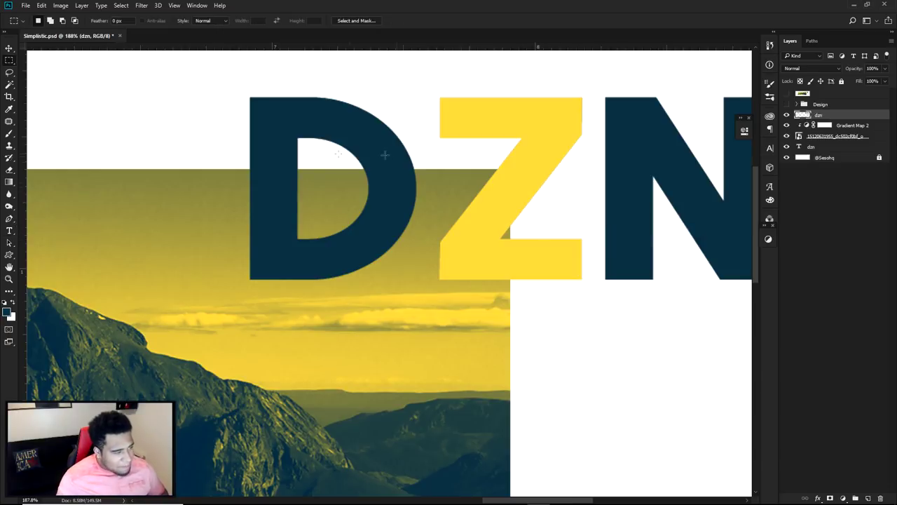
Step: Lower the upper DZN layer's opacity to 53% so the photo's edges show through the letters
scroll(449, 178, up, 5)
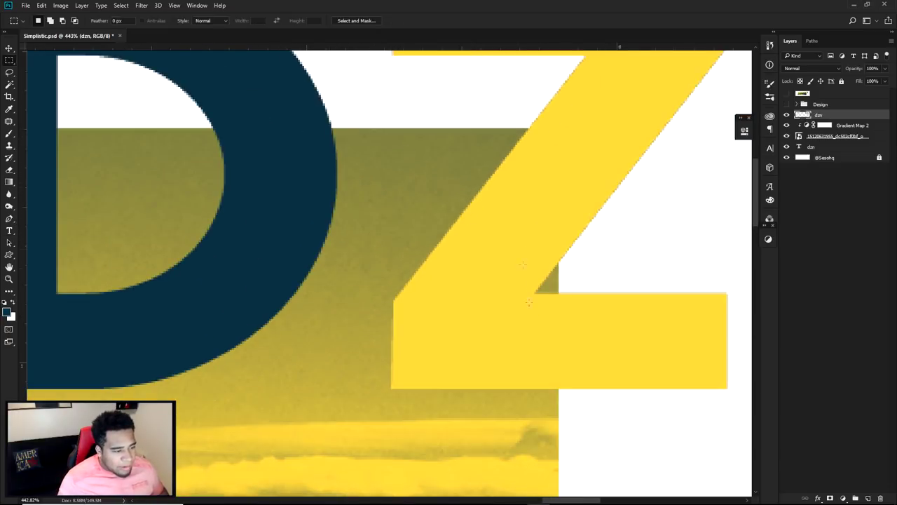
click(885, 68)
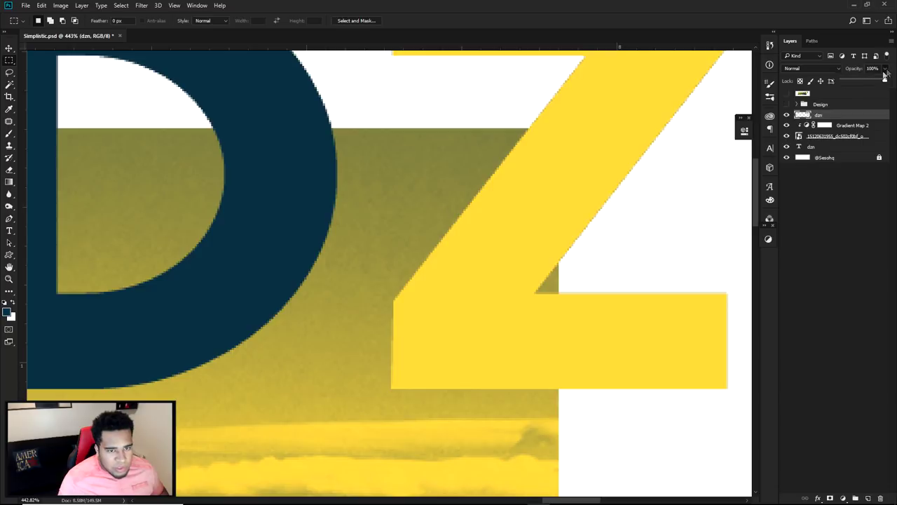
drag(886, 81, 867, 81)
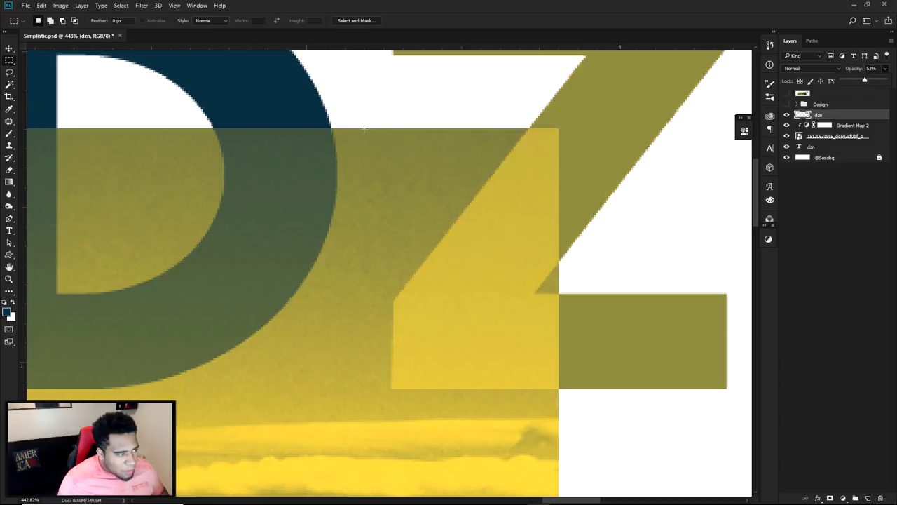
Step: Draw a rectangular selection around the Z's diagonal where it overlaps the photo, aligned with the photo's upper and right edges
drag(360, 133, 361, 208)
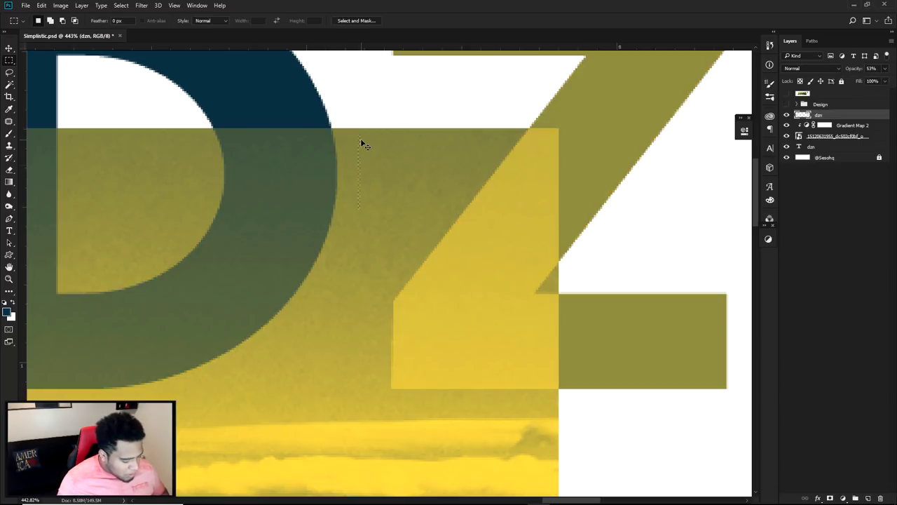
drag(356, 132, 559, 293)
alt+scroll(551, 155, up, 2)
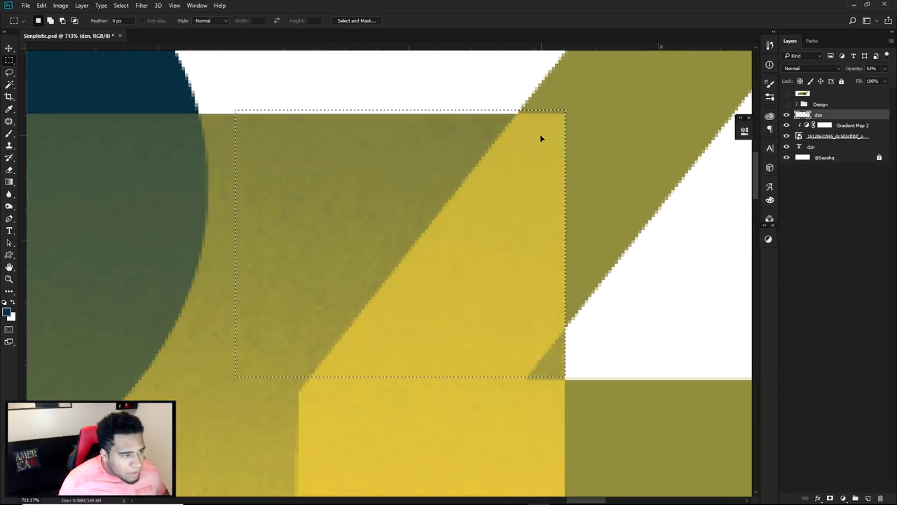
scroll(540, 136, down, 2)
scroll(550, 141, up, 2)
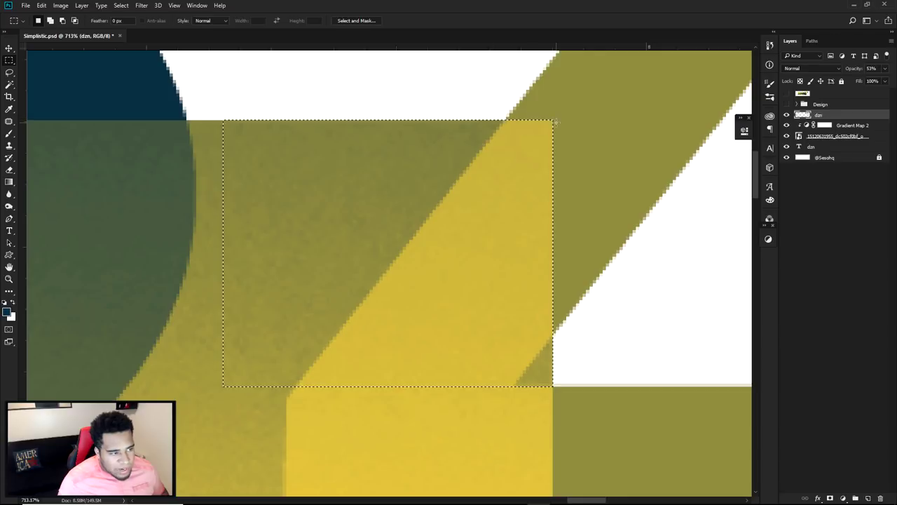
alt+scroll(555, 121, down, 3)
alt+scroll(553, 203, up, 1)
alt+scroll(553, 248, up, 3)
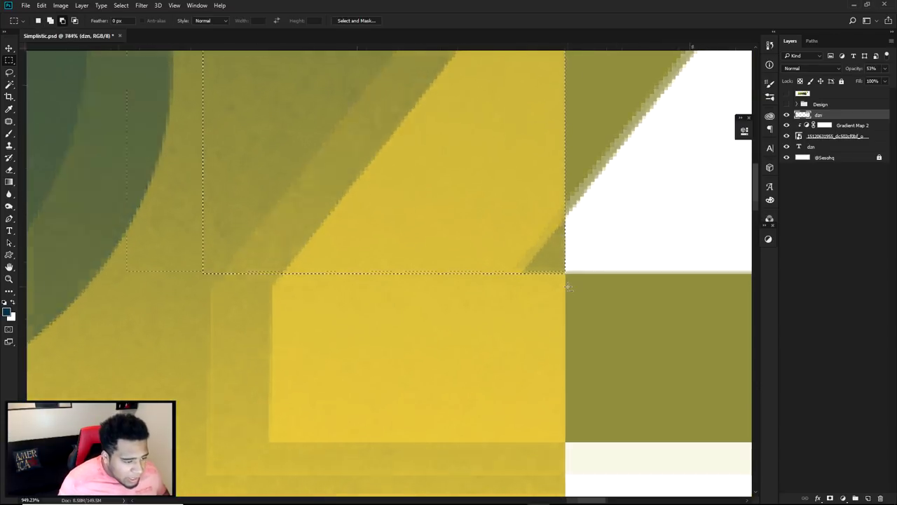
alt+scroll(569, 286, up, 2)
alt+scroll(581, 264, down, 1)
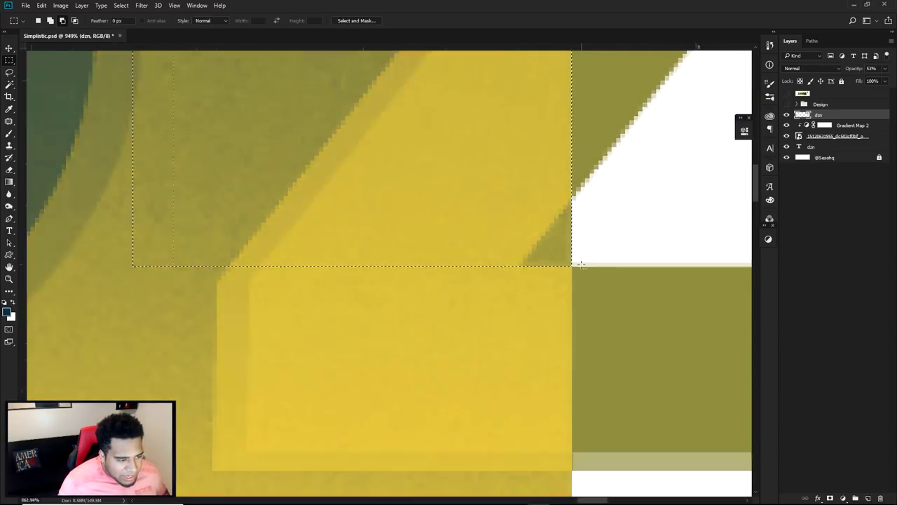
alt+scroll(581, 264, down, 3)
alt+scroll(505, 275, up, 2)
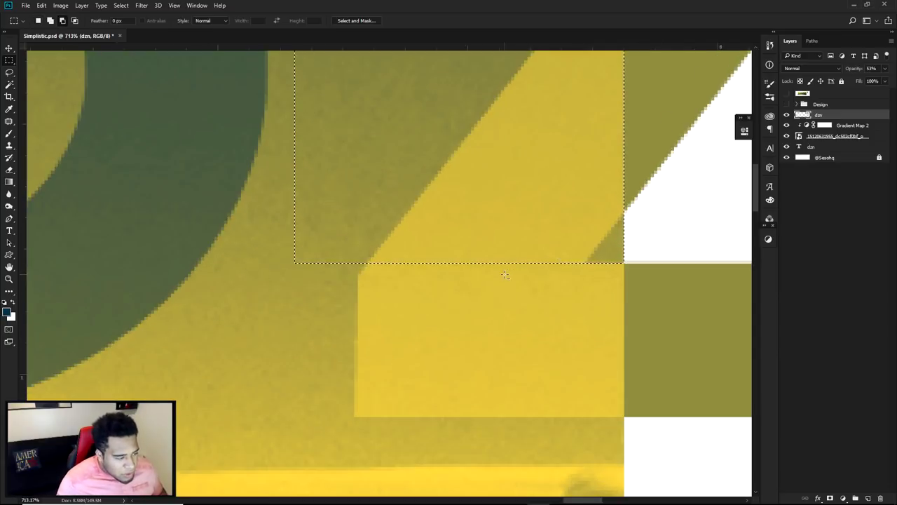
alt+scroll(356, 270, up, 2)
Step: Transform the rectangular selection to 105% height, extending its lower edge to just past the start of the Z's bottom bar
right_click(405, 222)
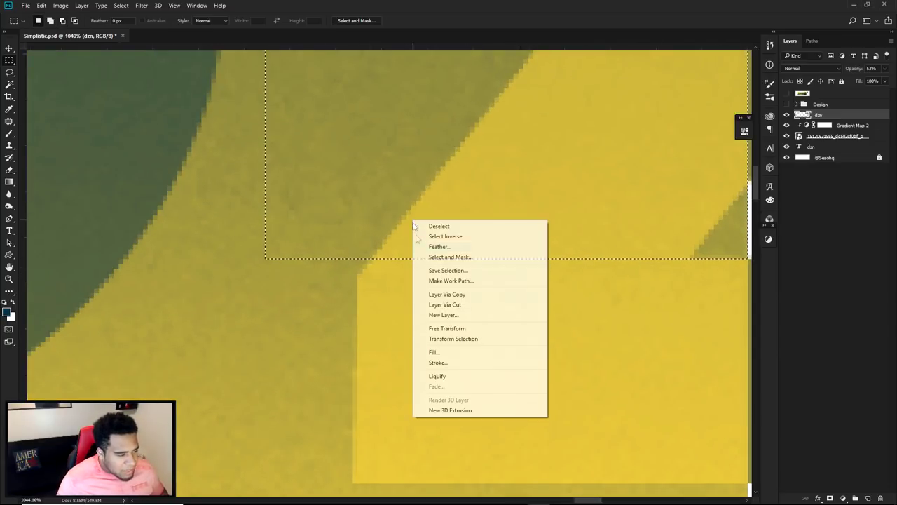
click(449, 326)
drag(508, 256, 507, 272)
alt+scroll(507, 275, down, 1)
alt+scroll(507, 275, down, 3)
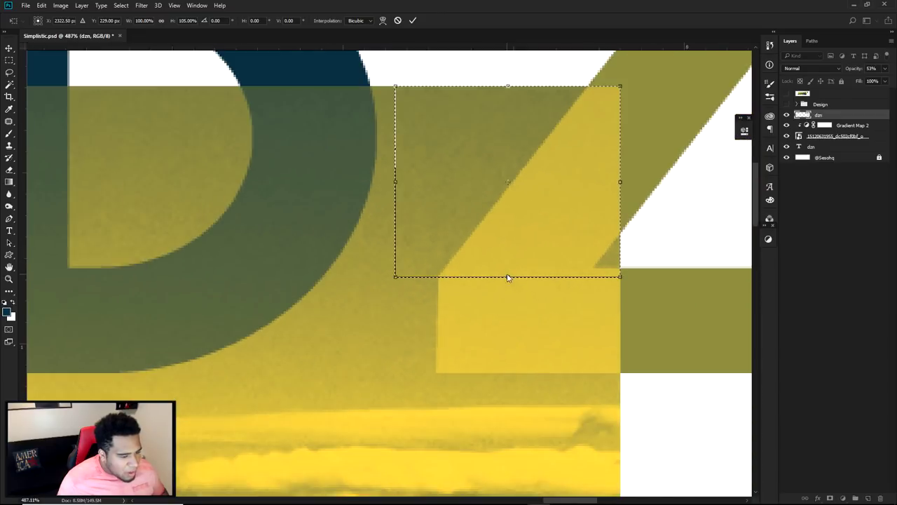
key(Return)
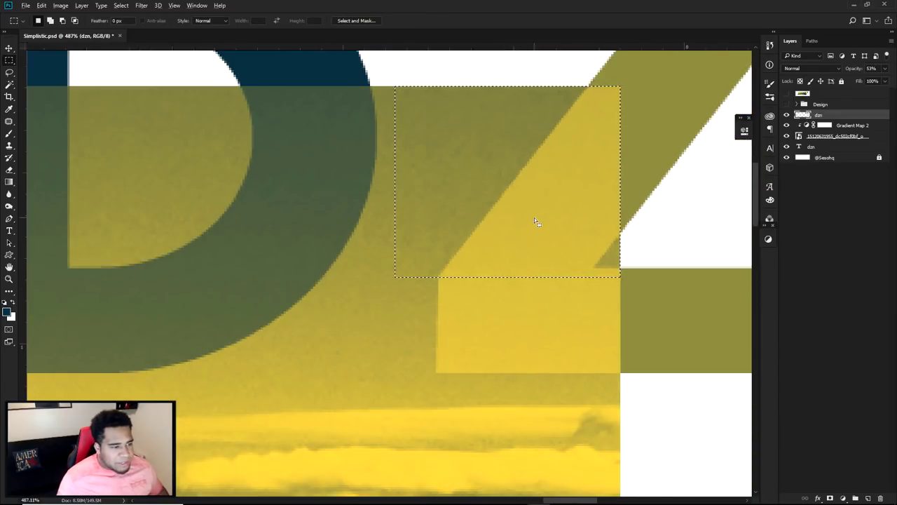
Step: Restore the upper DZN layer's opacity to 100% and try deleting the selected part of the Z
scroll(545, 208, down, 4)
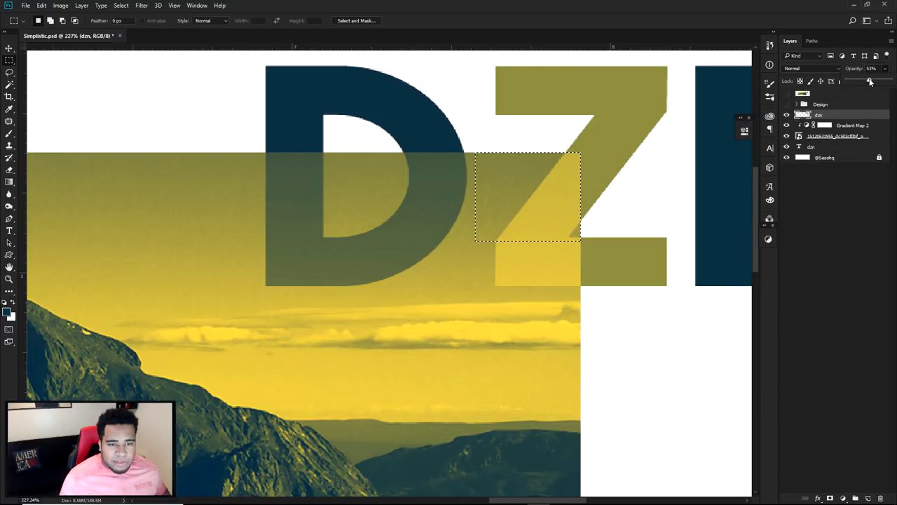
drag(884, 68, 892, 78)
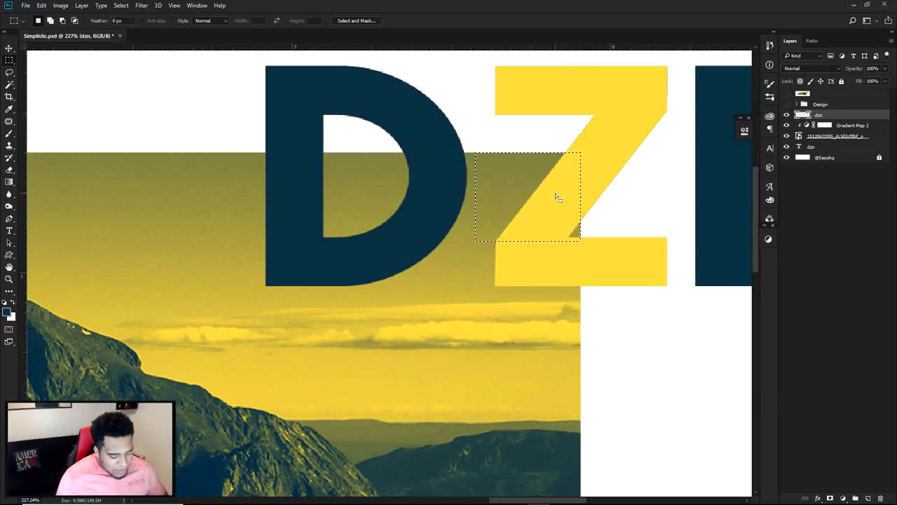
key(Delete)
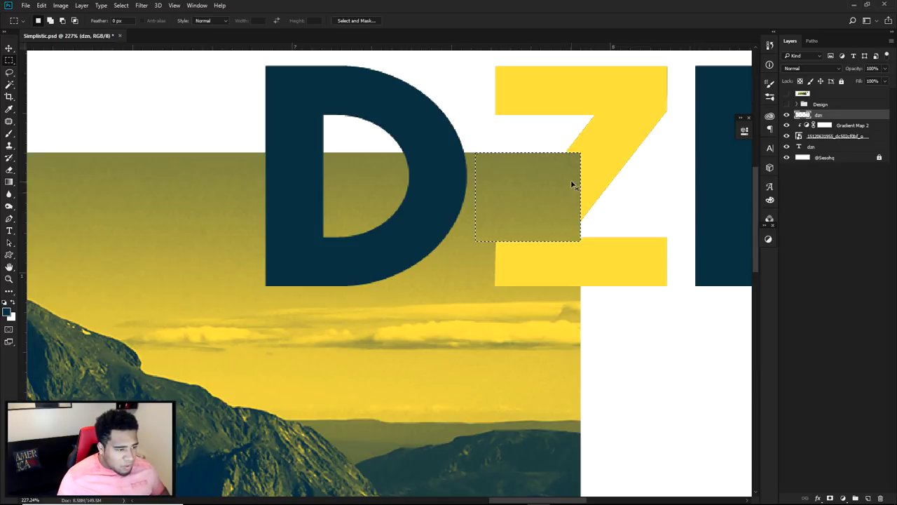
key(ctrl+z)
Step: Fill the selection with dark blue on a new layer, deselect, hide that layer, and make the upper DZN layer active
click(869, 498)
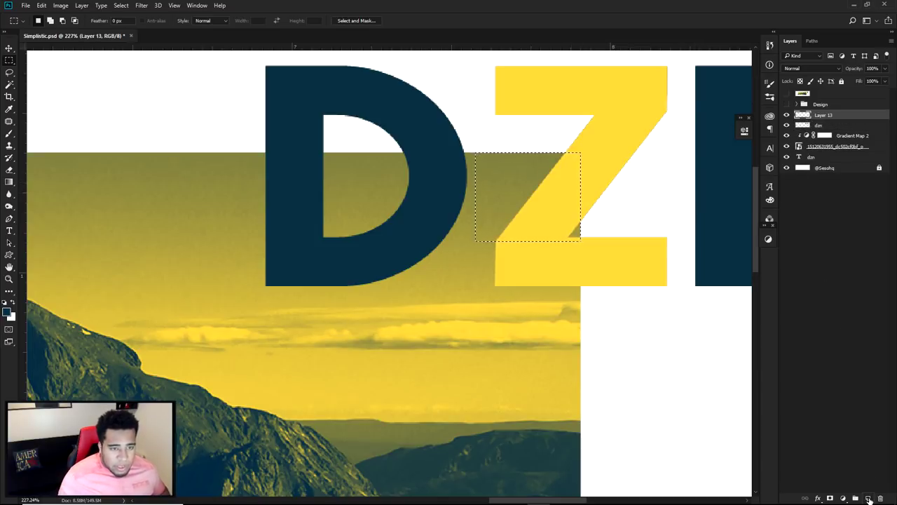
key(alt+BackSpace)
key(ctrl+d)
click(787, 114)
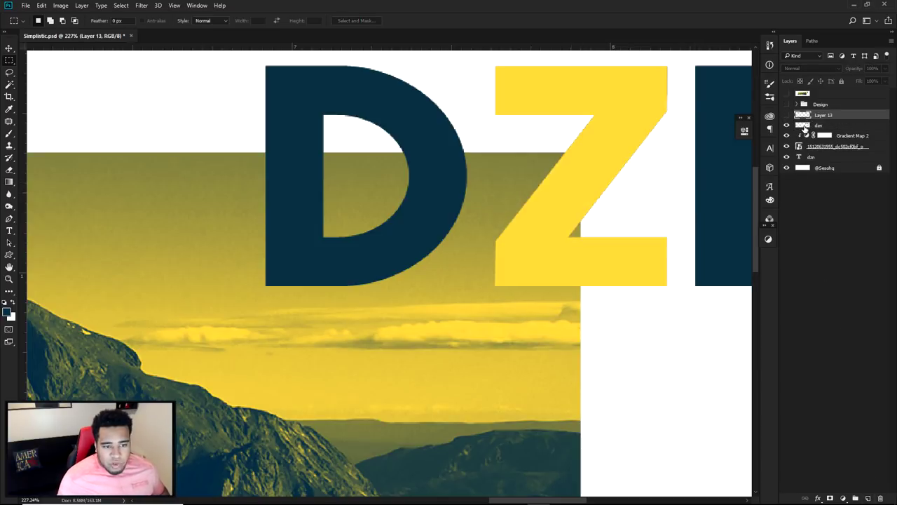
click(819, 125)
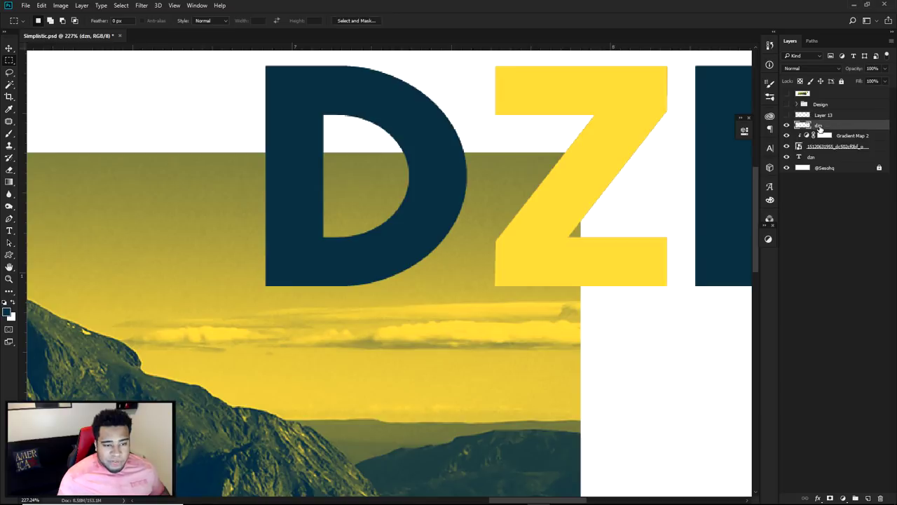
Step: Try erasing the Z's diagonal directly on the upper DZN layer with the Eraser
key(e)
click(552, 200)
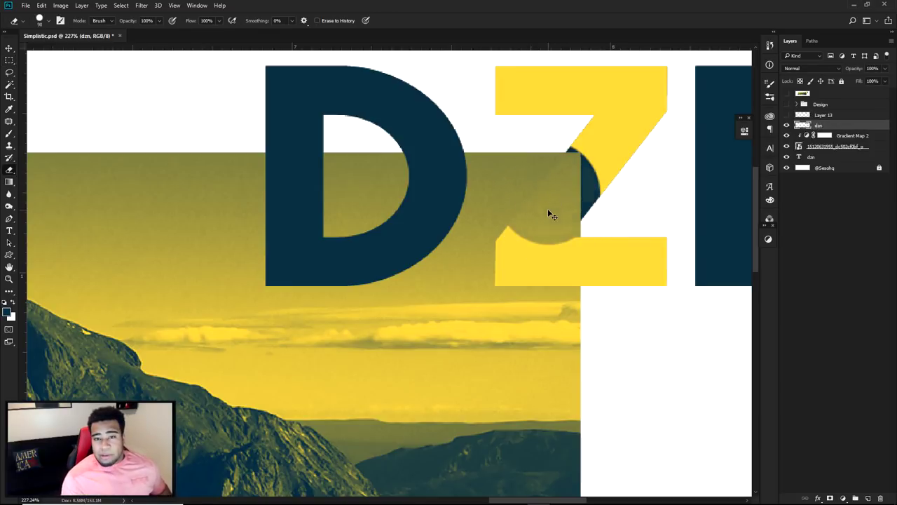
key(ctrl+z)
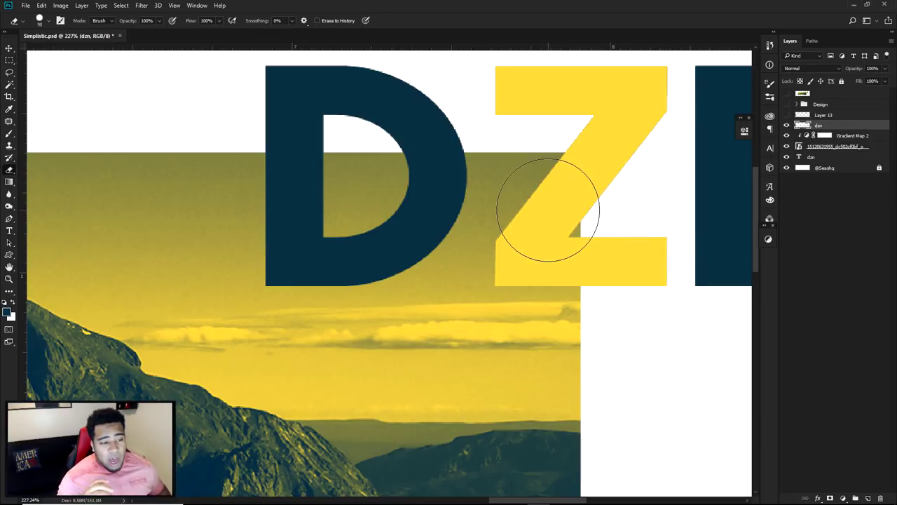
Step: Add a layer mask to the upper DZN layer and set the mask colors to white foreground and black background
click(831, 498)
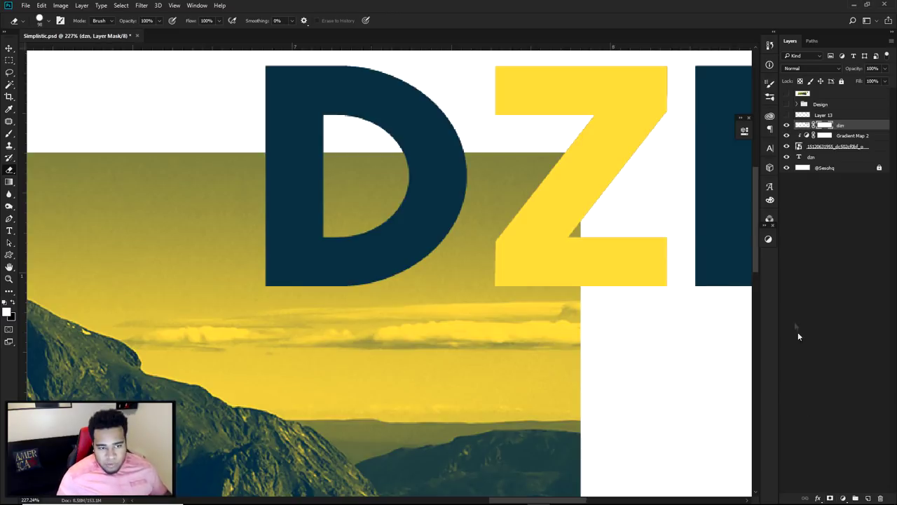
right_click(10, 174)
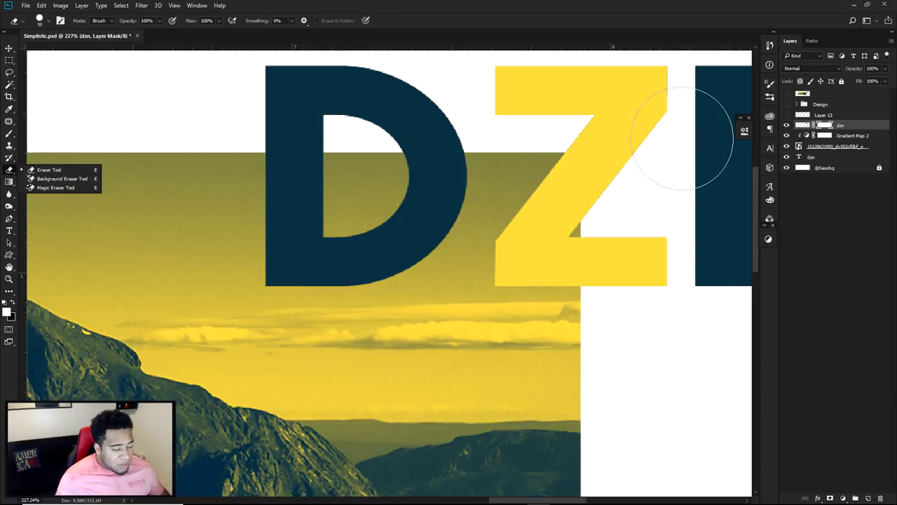
click(12, 301)
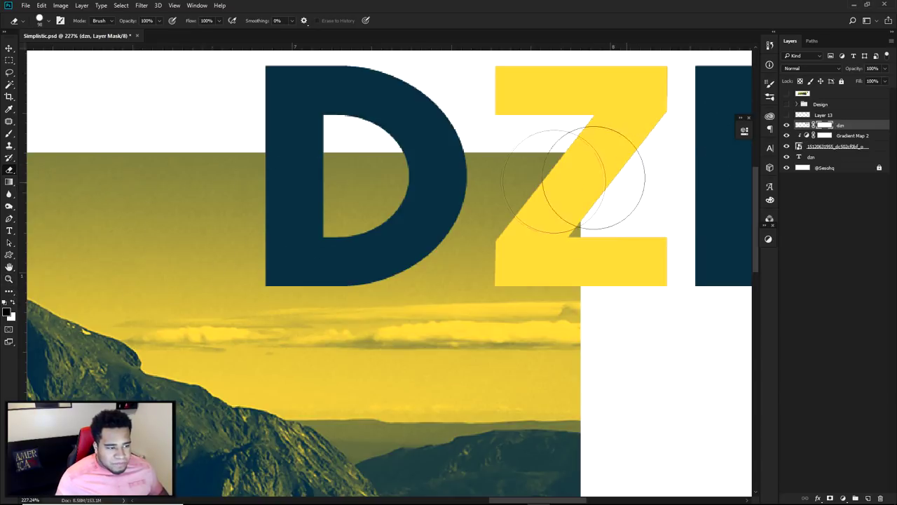
click(12, 302)
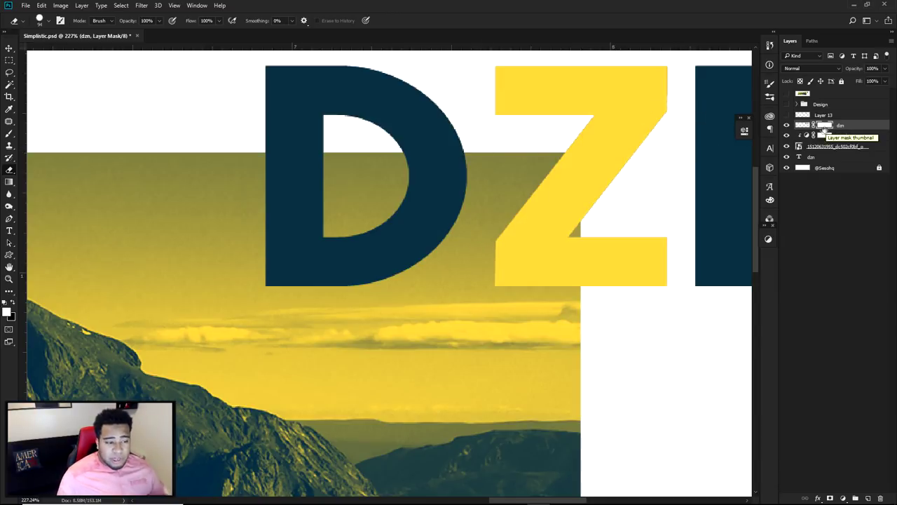
Step: Try hiding and restoring parts of the Z on the mask with the Eraser and Brush by swapping black and white
mouse_move(585, 164)
mouse_down()
mouse_move(546, 195)
mouse_move(617, 109)
mouse_up()
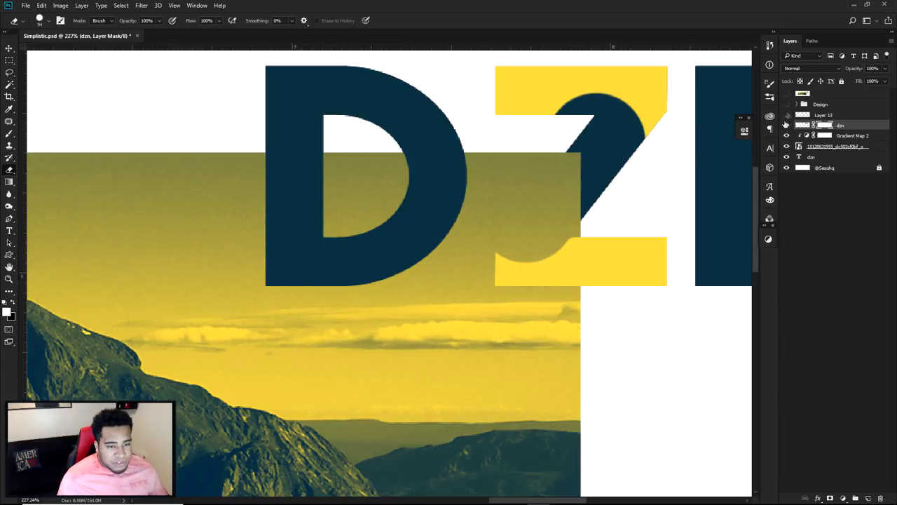
drag(596, 119, 517, 84)
click(12, 301)
mouse_move(598, 163)
mouse_down()
mouse_move(591, 91)
mouse_move(595, 190)
mouse_up()
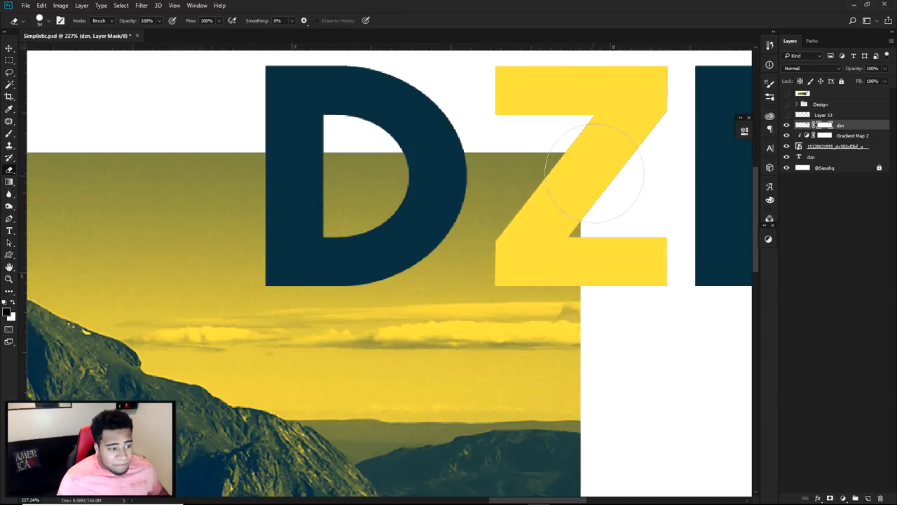
key(b)
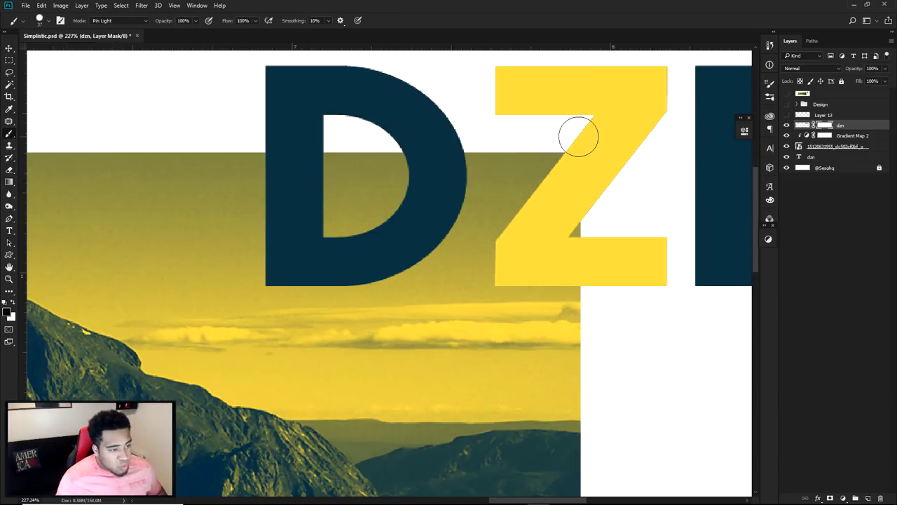
mouse_move(600, 123)
mouse_down()
mouse_move(568, 184)
mouse_move(522, 221)
mouse_move(557, 200)
mouse_move(597, 133)
mouse_move(553, 158)
mouse_up()
click(13, 301)
Step: Load the hidden rectangle layer's outline as a selection and fill it with black on the upper DZN layer's mask
key(v)
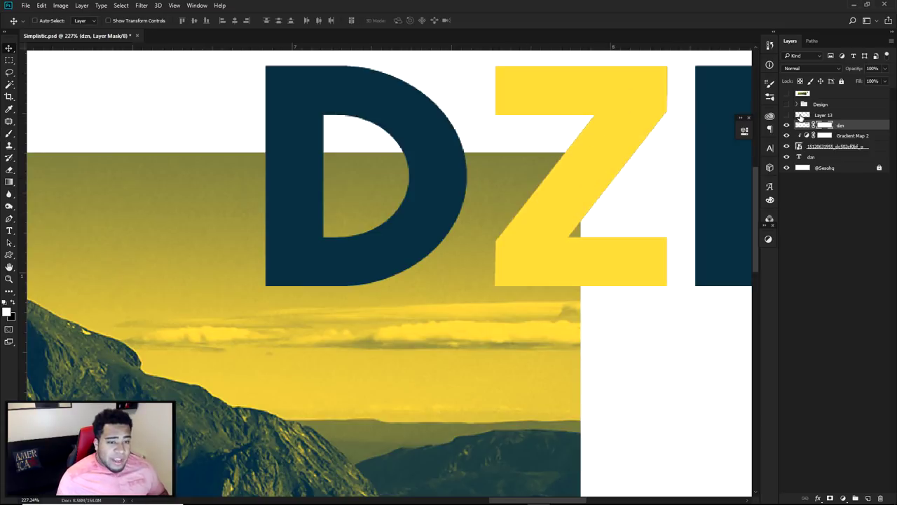
ctrl+click(802, 116)
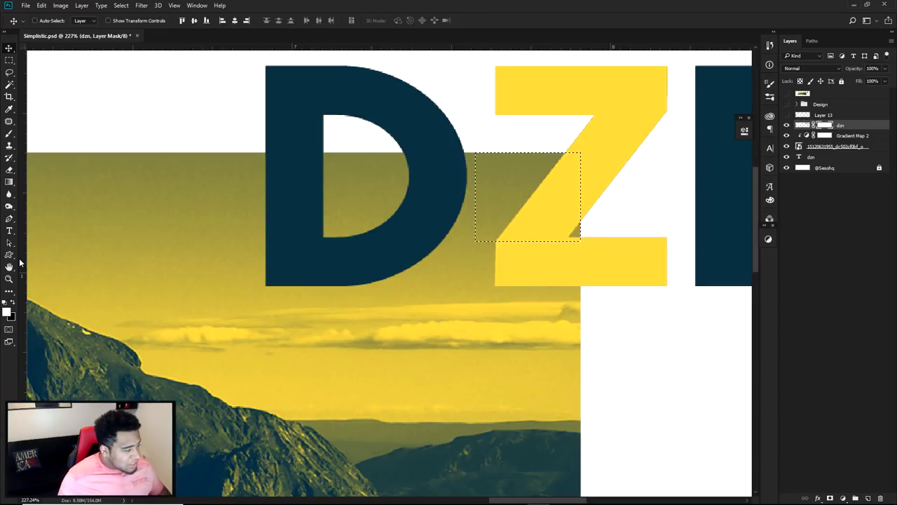
key(ctrl+BackSpace)
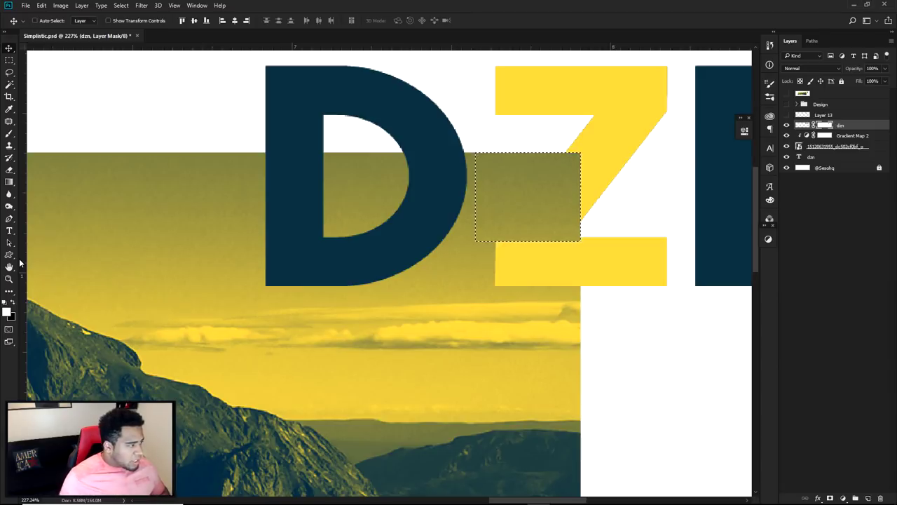
Step: Reset the masked area, hide the Z's diagonal inside the selection with the Eraser on the mask, and deselect
key(b)
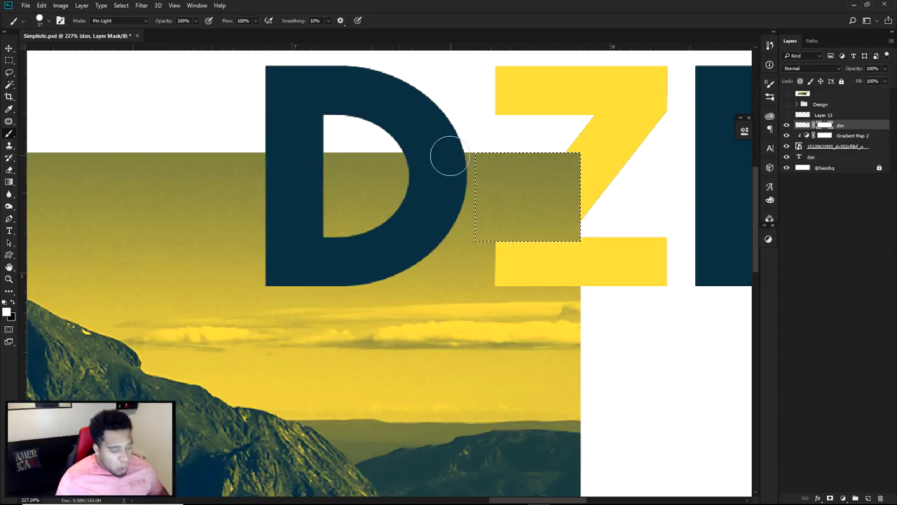
key(Delete)
key(e)
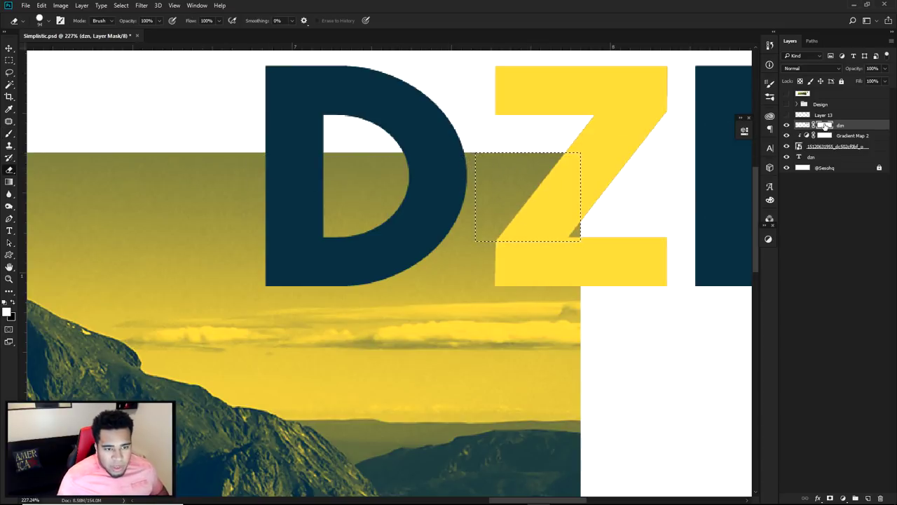
drag(554, 175, 521, 201)
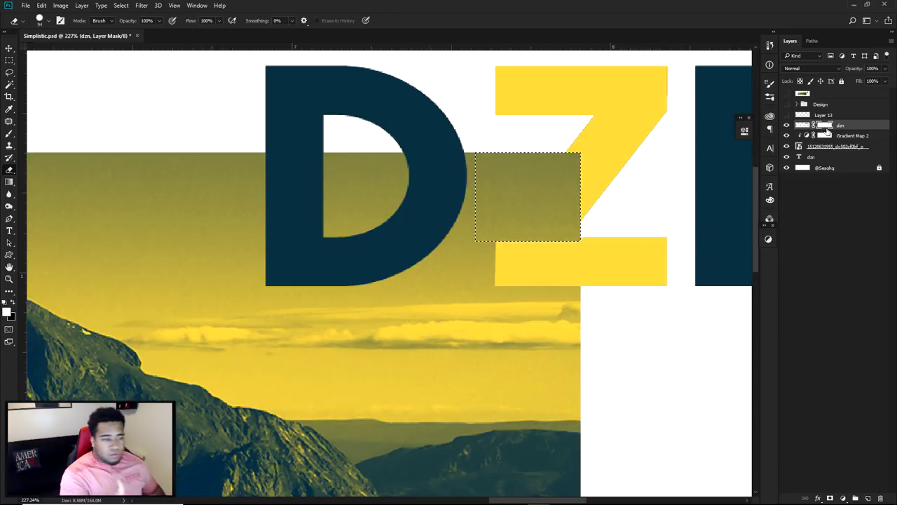
key(ctrl+d)
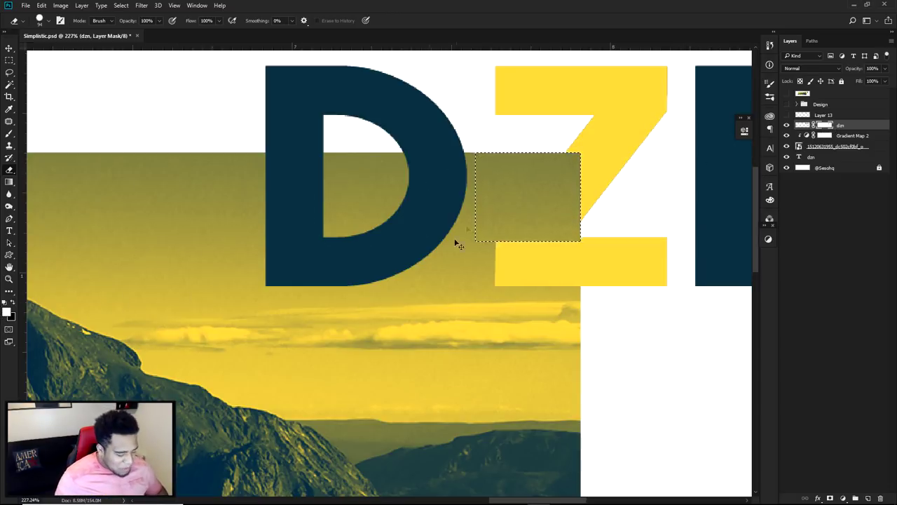
key(v)
drag(576, 225, 559, 284)
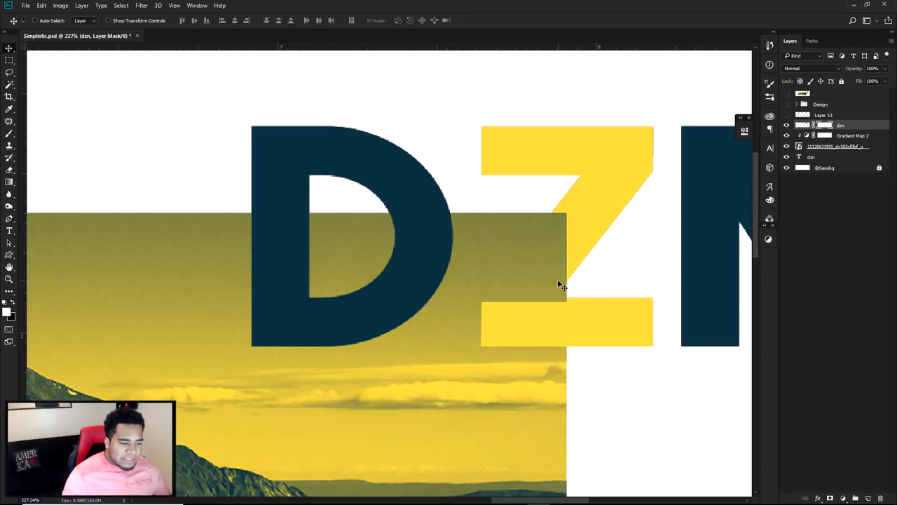
Step: Select the thin strip along the upper edge of the Z's lower bar, erase it on the upper dzn layer's mask, and deselect
scroll(575, 307, up, 6)
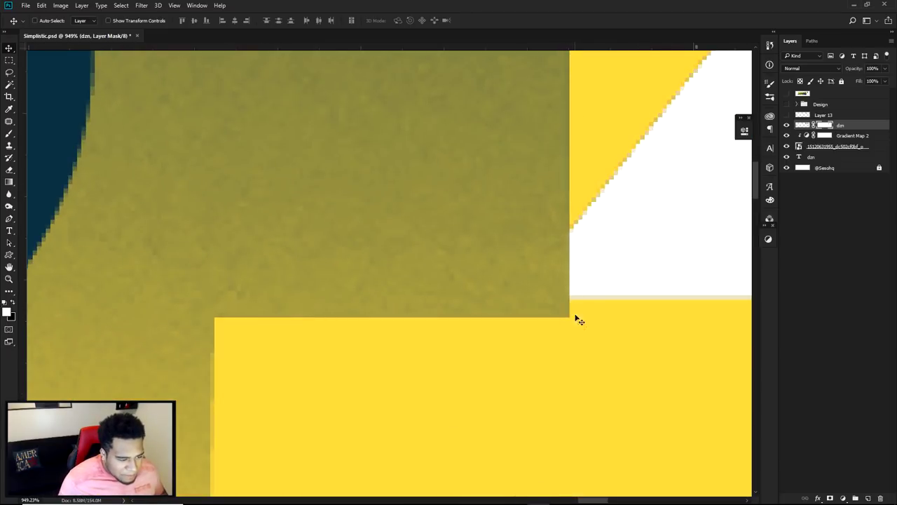
scroll(579, 309, down, 4)
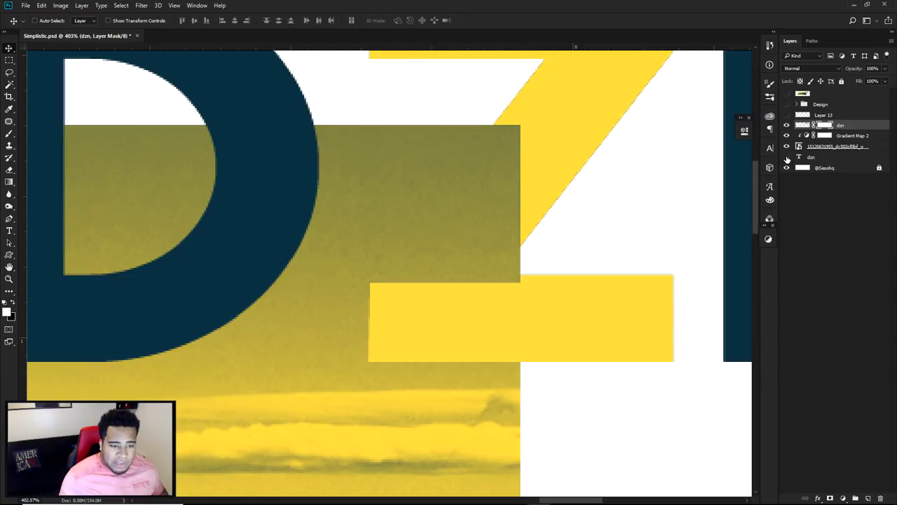
key(m)
drag(339, 251, 687, 282)
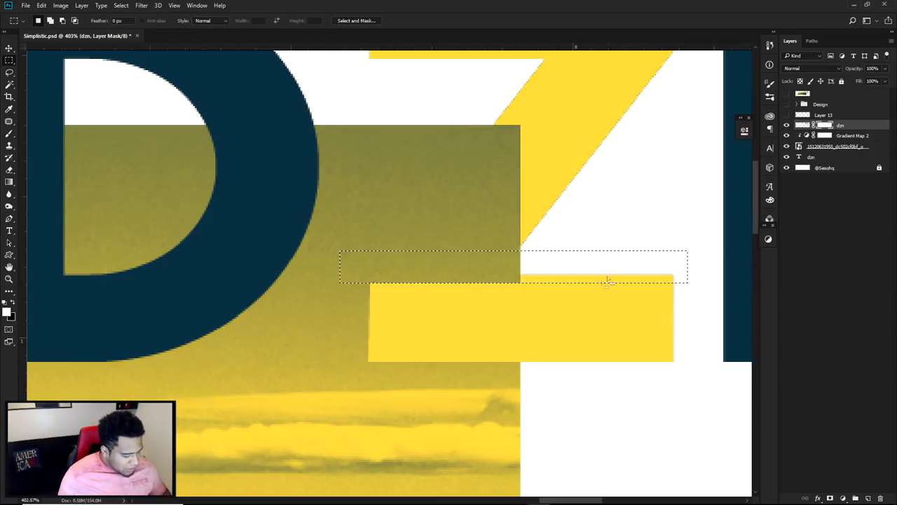
key(e)
drag(491, 290, 652, 280)
key(ctrl+d)
click(786, 156)
click(786, 158)
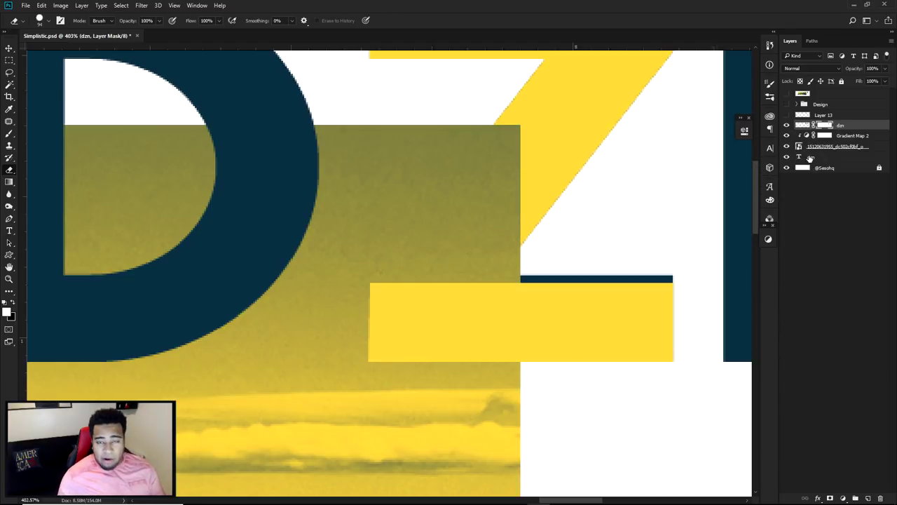
Step: Duplicate the lower dzn text layer and rasterize the copy
click(830, 157)
key(ctrl+j)
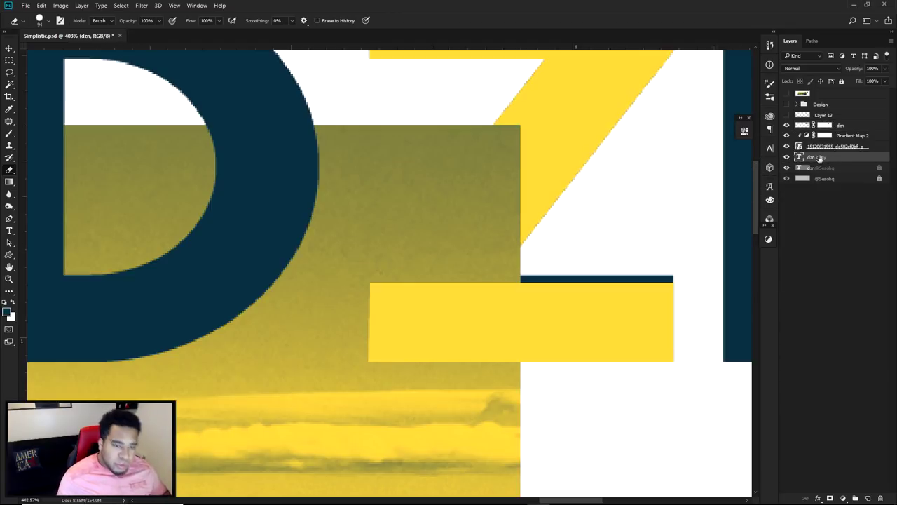
right_click(820, 157)
click(669, 230)
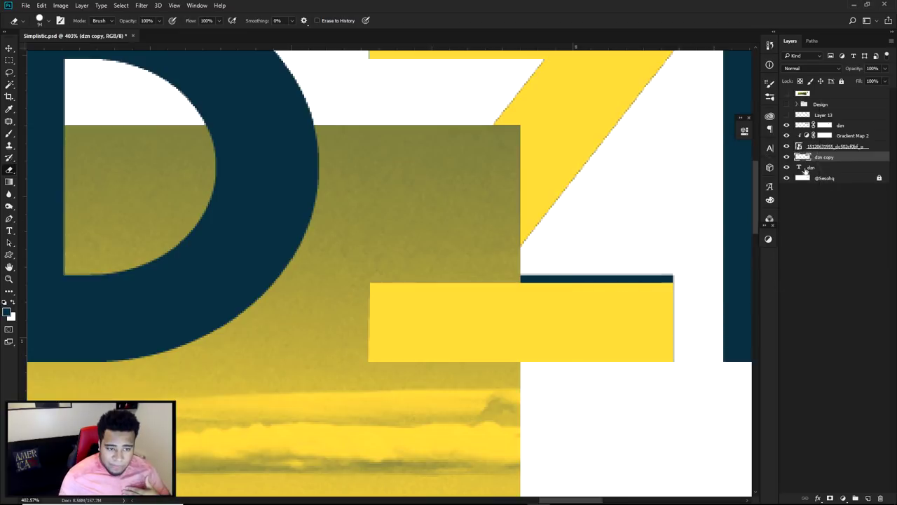
Step: Hide the original dzn text layer and delete the blue strip above the Z's lower bar from the dzn copy layer
key(m)
scroll(635, 244, up, 2)
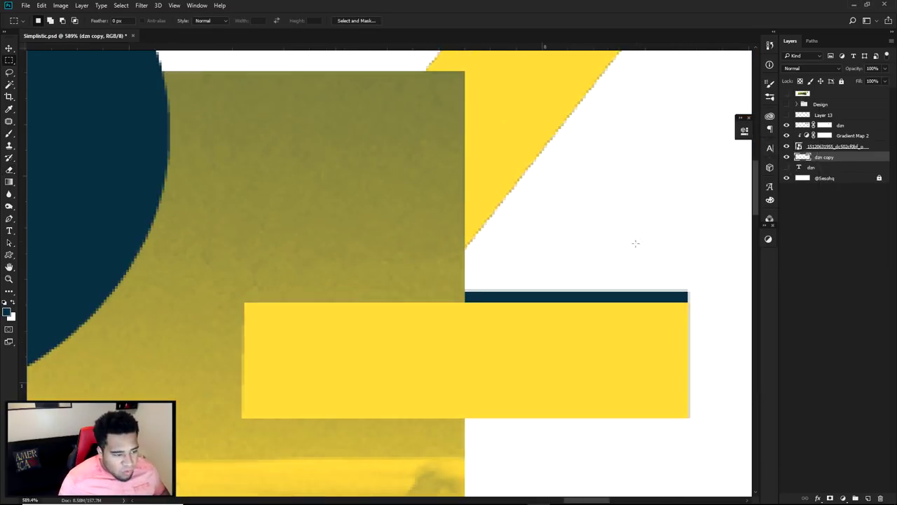
drag(419, 278, 701, 302)
key(Delete)
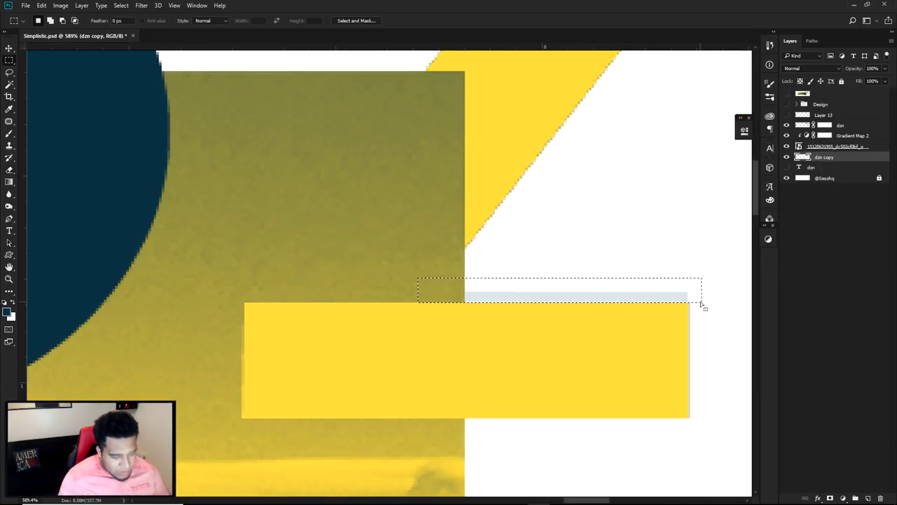
key(e)
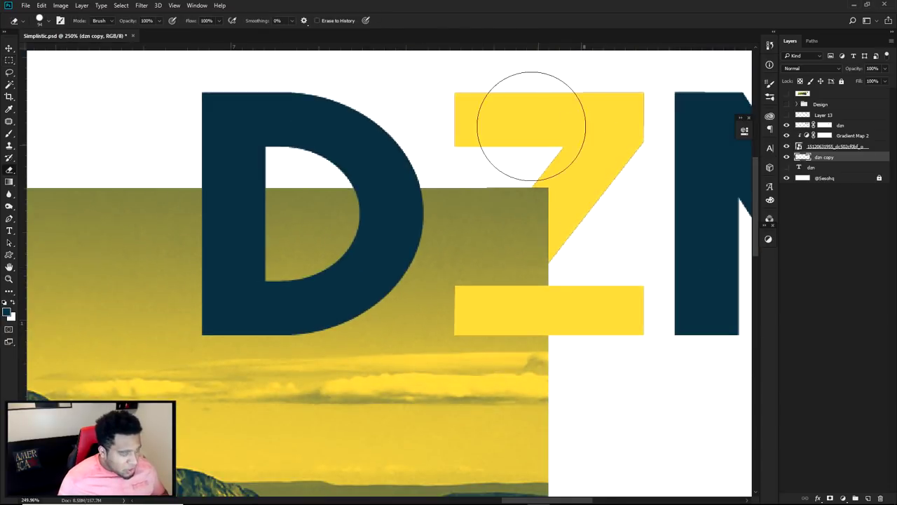
click(787, 157)
click(788, 158)
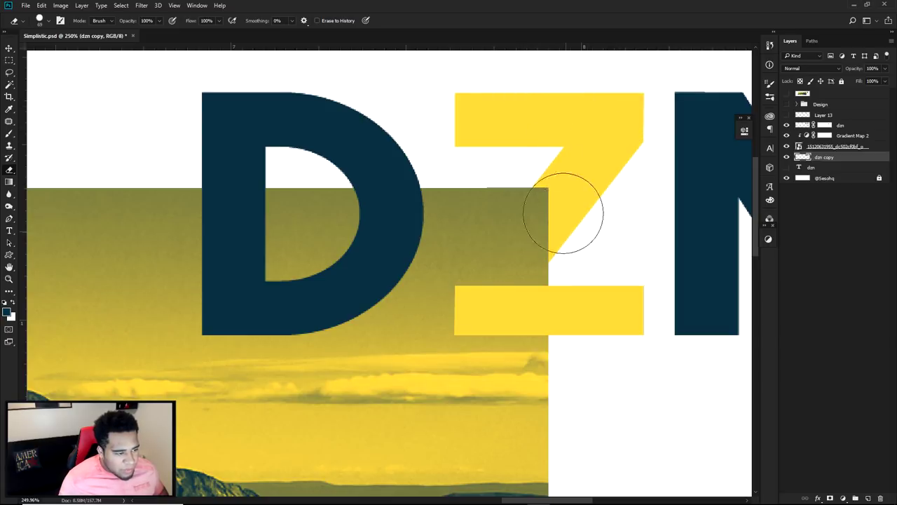
scroll(537, 180, down, 5)
drag(545, 171, 533, 155)
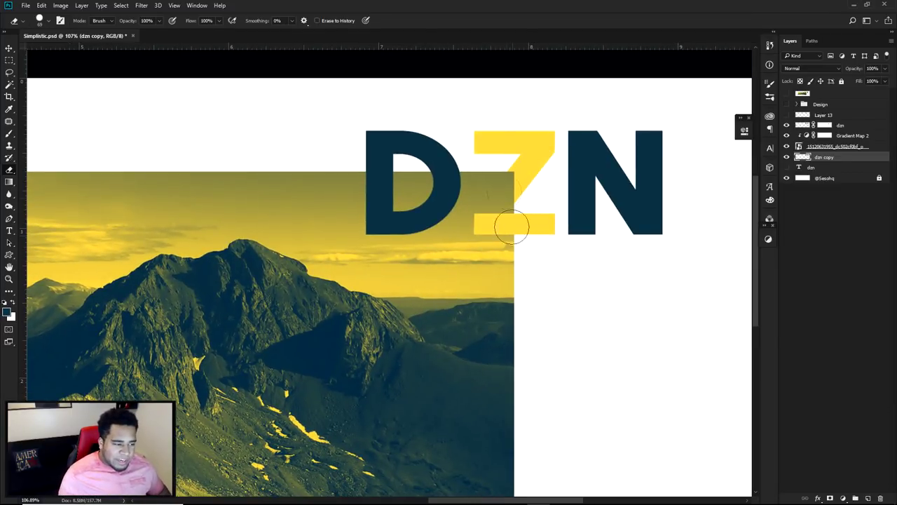
key(v)
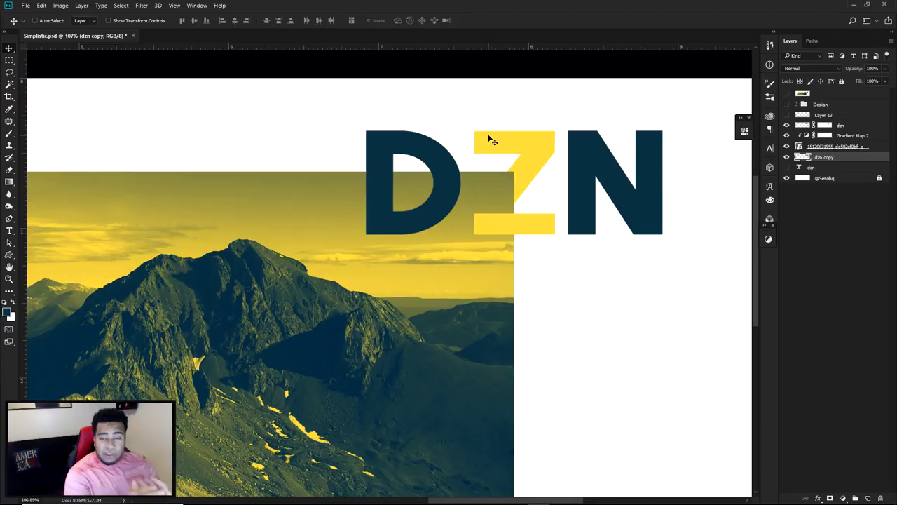
Step: Add a new layer above the upper dzn layer, fill a Z-wide rectangular strip just above the Z's lower bar with white, and deselect
scroll(512, 184, up, 5)
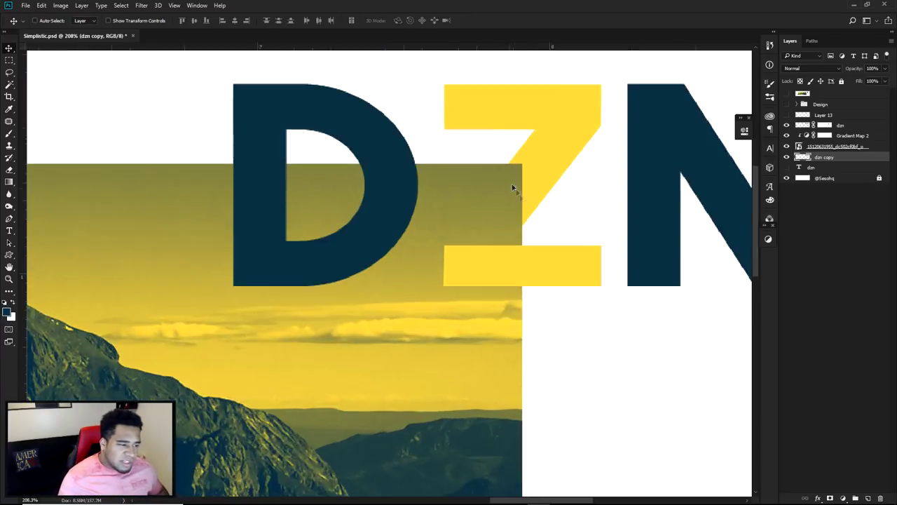
click(848, 125)
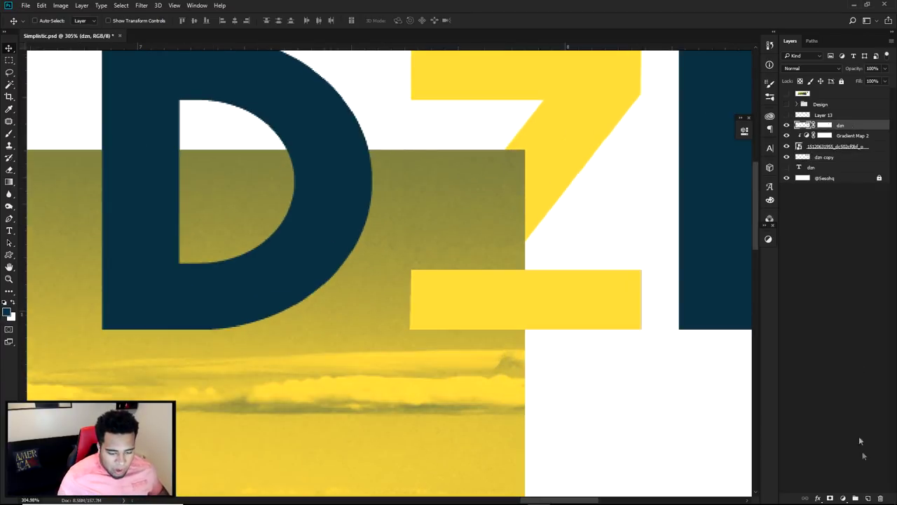
click(871, 498)
key(m)
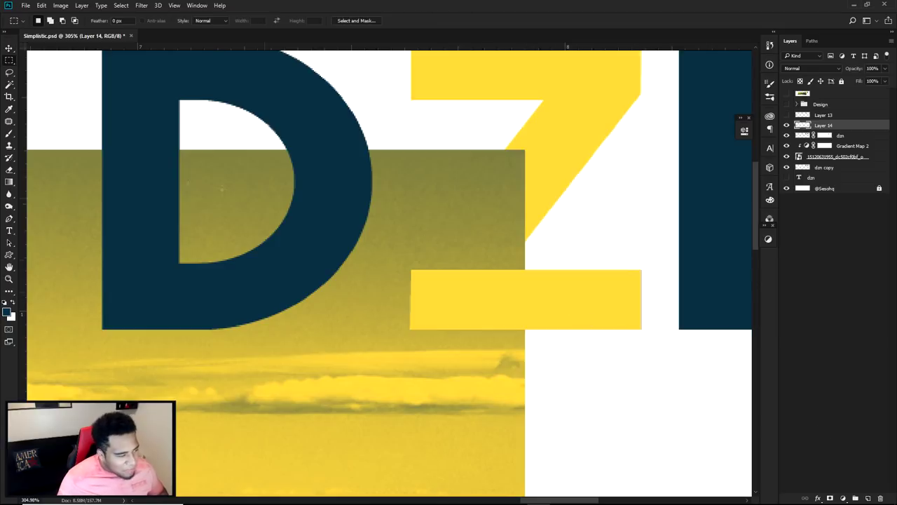
right_click(9, 66)
click(42, 61)
scroll(419, 261, up, 2)
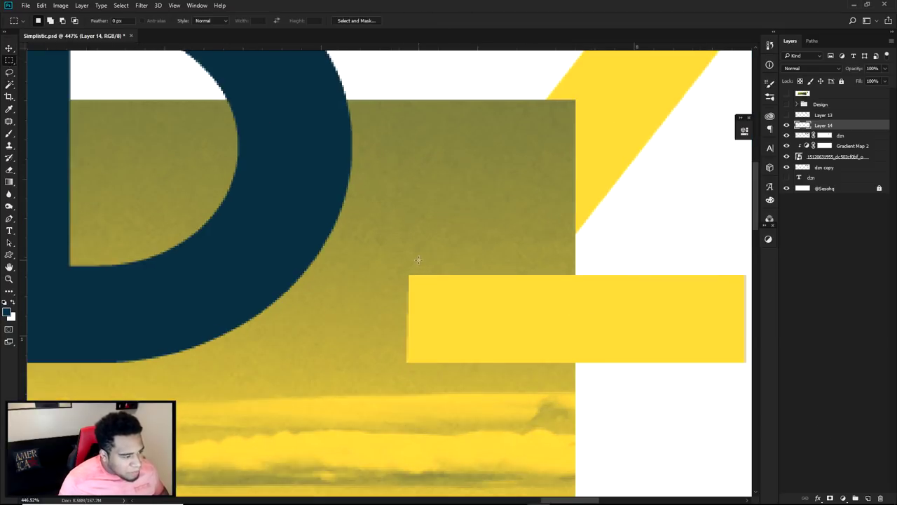
drag(410, 260, 573, 225)
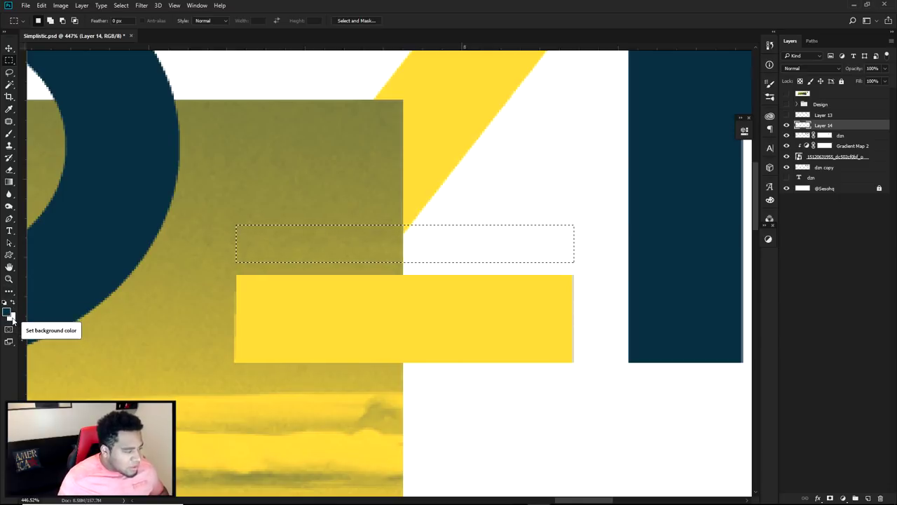
key(ctrl+BackSpace)
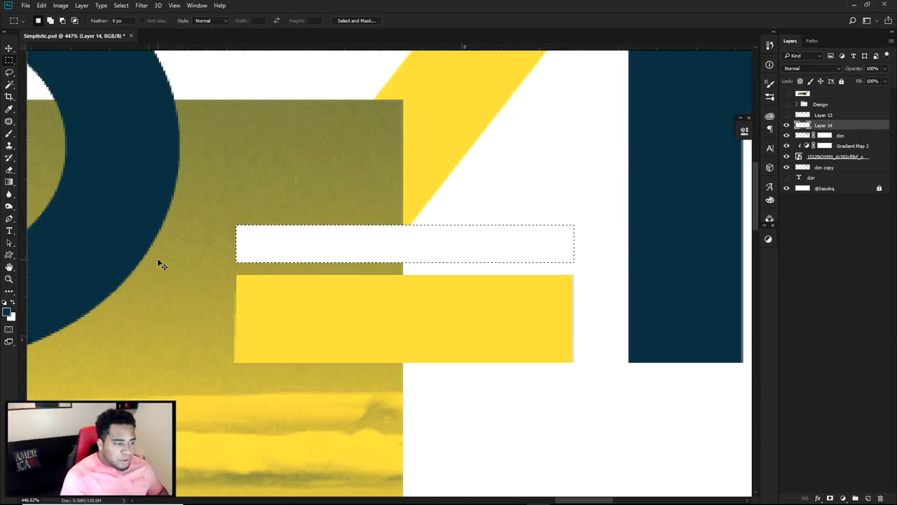
key(ctrl+d)
key(v)
drag(468, 272, 470, 209)
key(Delete)
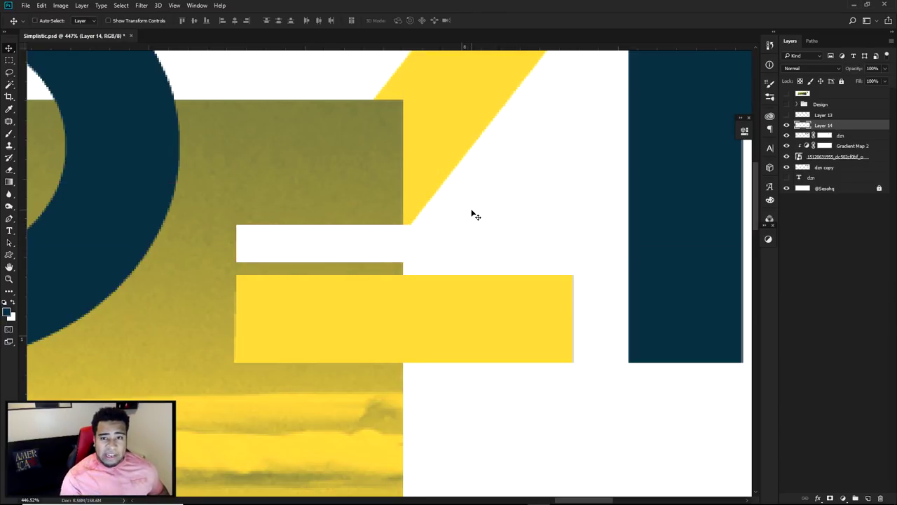
scroll(472, 214, down, 3)
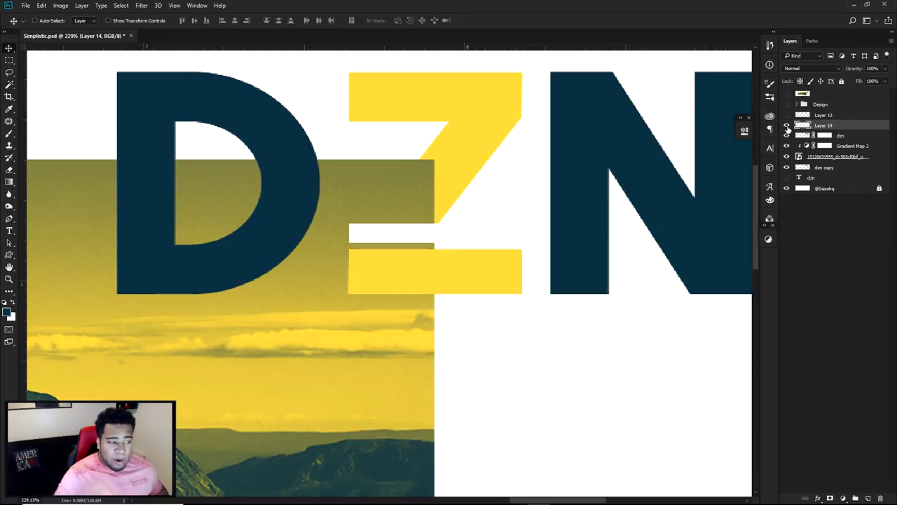
drag(706, 150, 437, 228)
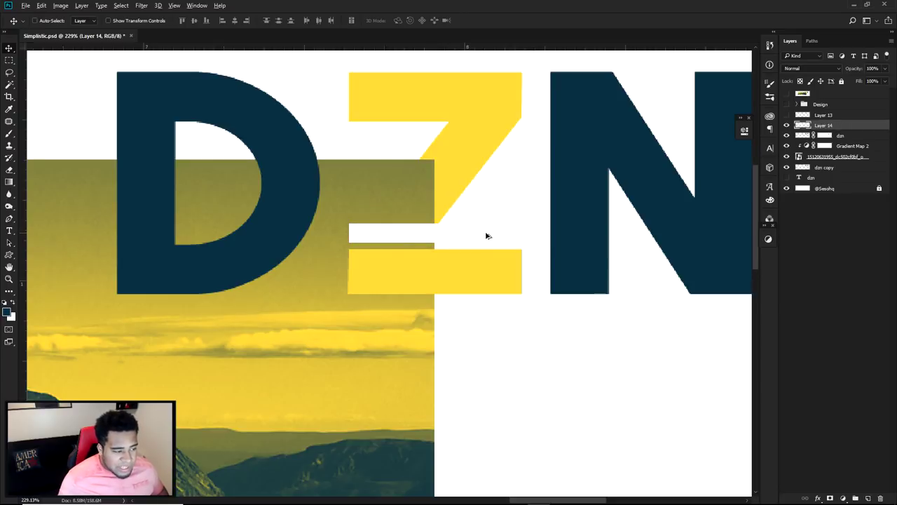
drag(501, 236, 346, 235)
key(ctrl+z)
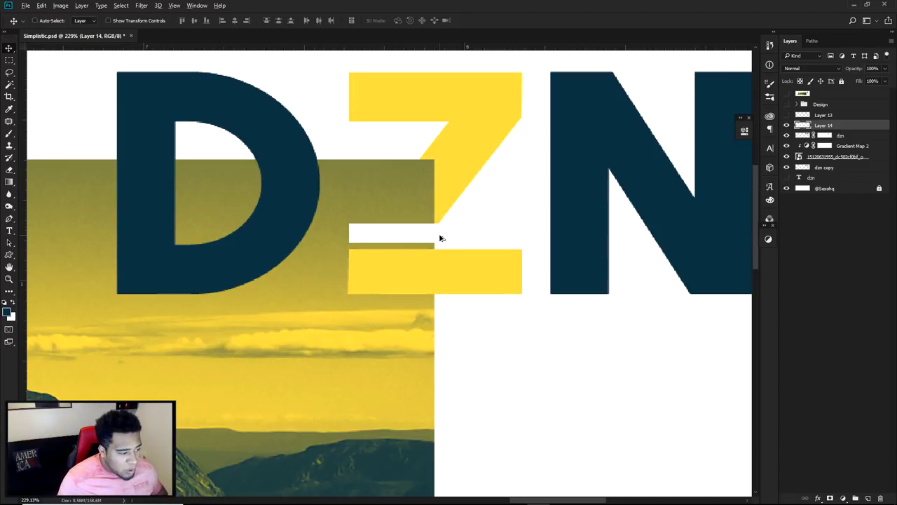
Step: Duplicate the white strip and place the copy directly above the original with a small gap
drag(434, 239, 432, 213)
scroll(362, 223, up, 5)
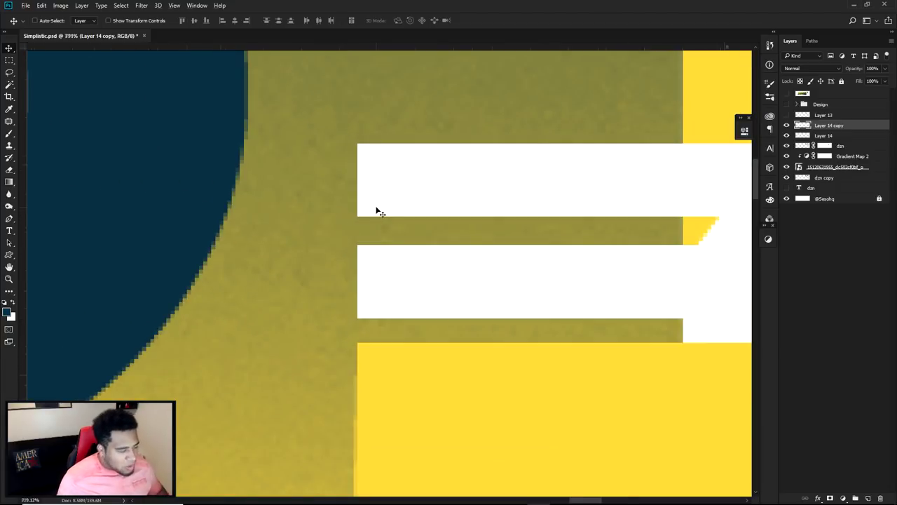
scroll(376, 211, down, 5)
Step: Give the copied strip a Normal Color Overlay at 100% opacity in the dark blue sampled from the N, with Inner Glow off
double_click(864, 129)
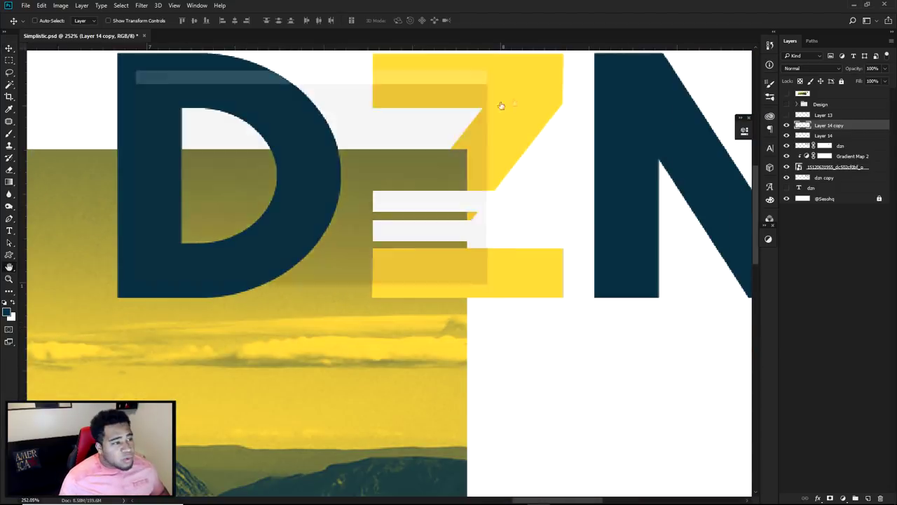
click(141, 165)
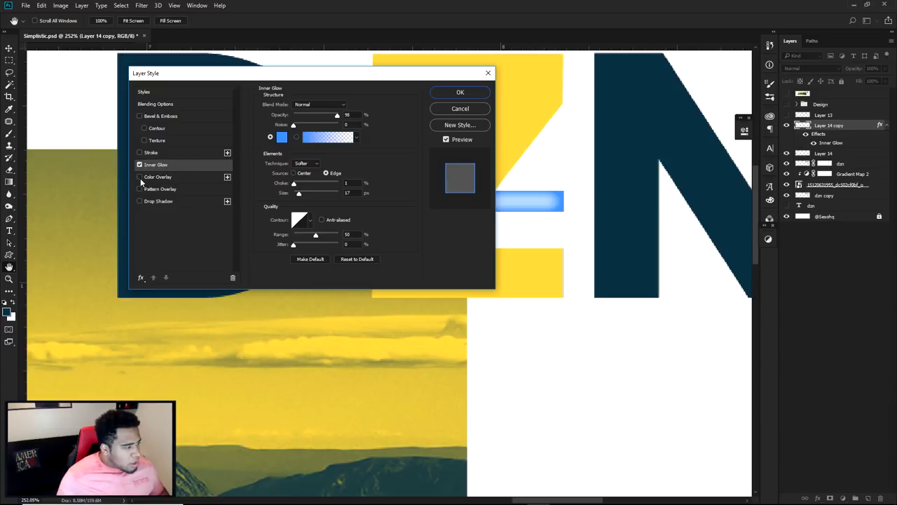
click(141, 177)
click(139, 165)
click(158, 177)
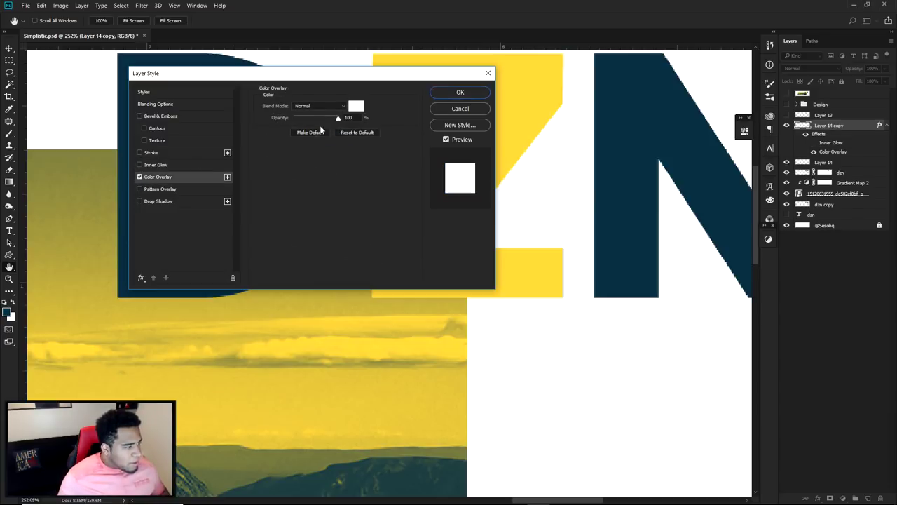
click(356, 106)
click(623, 231)
click(802, 290)
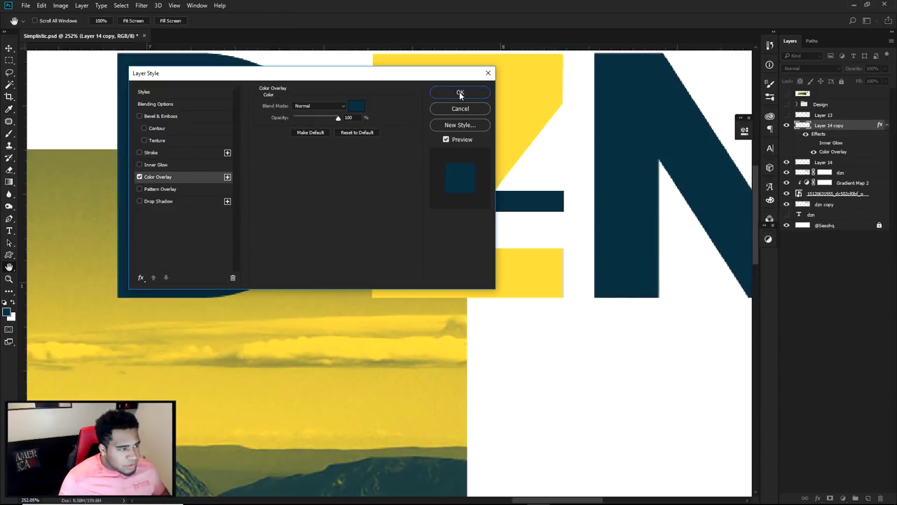
click(458, 90)
Step: Show the finished reference banner, compare its lettering details with the recreation, and hide it again
alt+scroll(454, 184, down, 6)
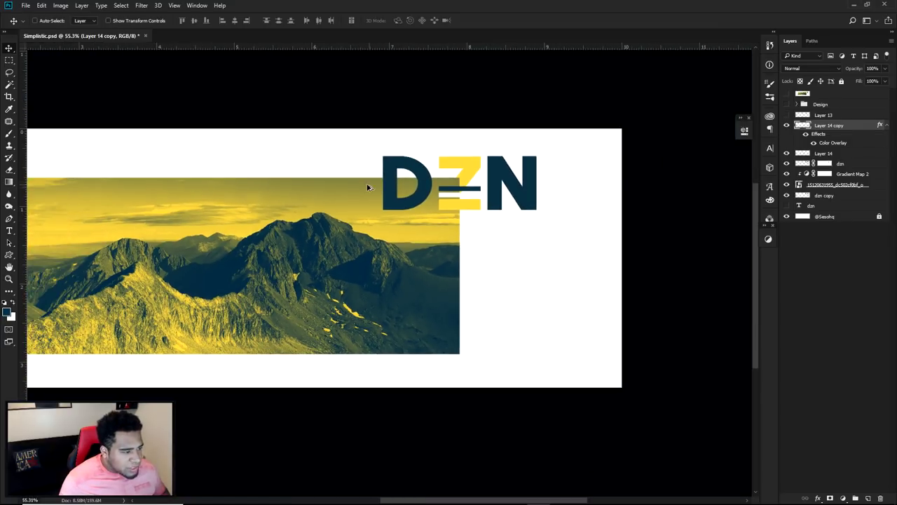
scroll(414, 264, up, 1)
scroll(396, 273, down, 1)
scroll(565, 220, down, 1)
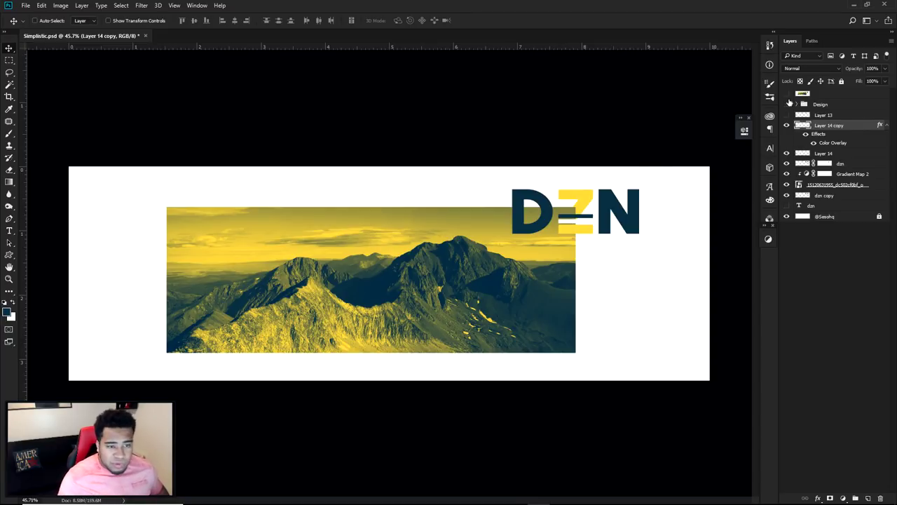
click(786, 95)
scroll(624, 208, up, 8)
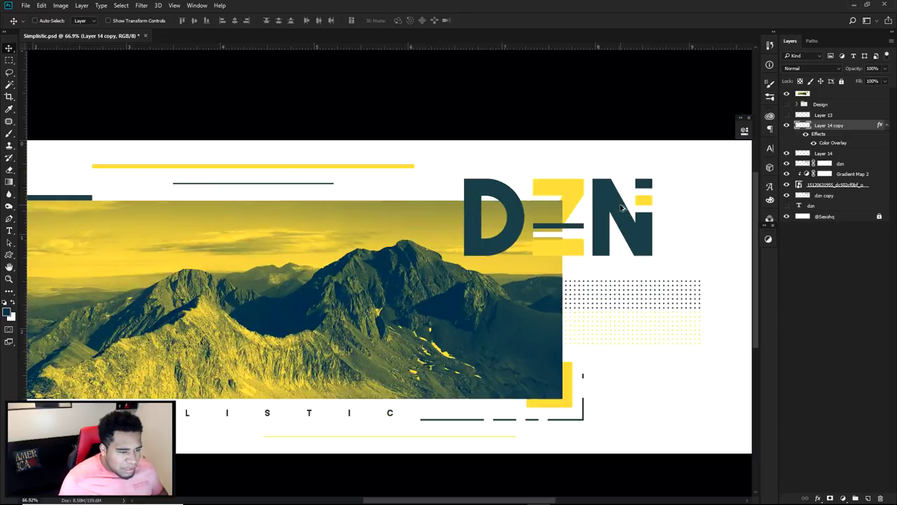
click(787, 94)
scroll(571, 200, up, 6)
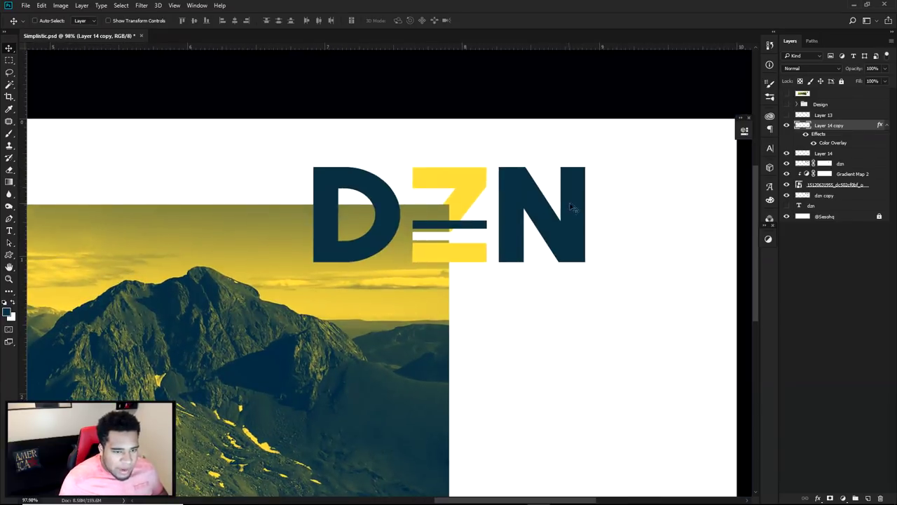
Step: Toggle the visibility of the upper dzn layer to check its lettering and give that layer a red color label
click(787, 126)
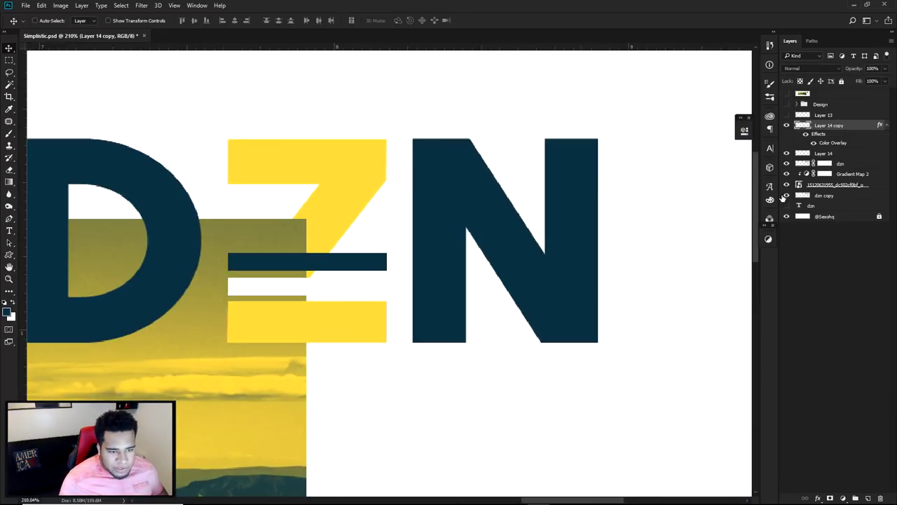
click(787, 163)
click(786, 164)
click(790, 165)
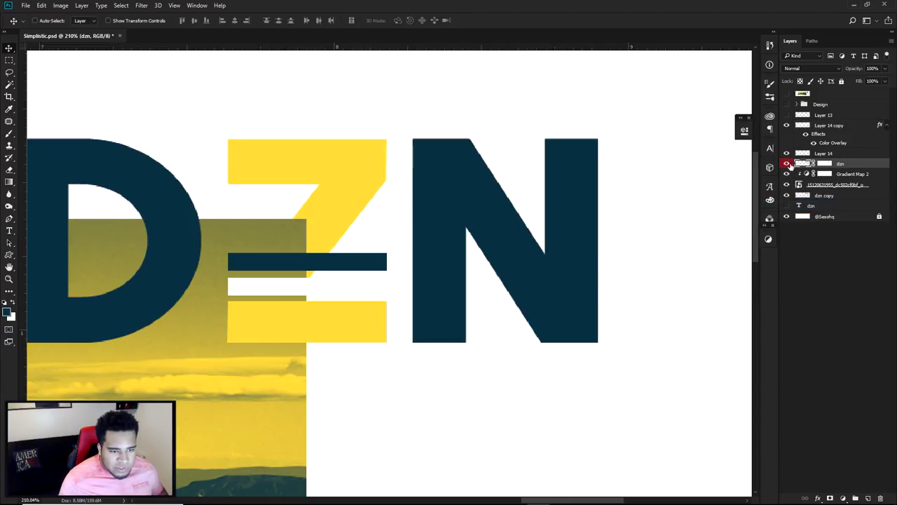
click(786, 164)
click(786, 164)
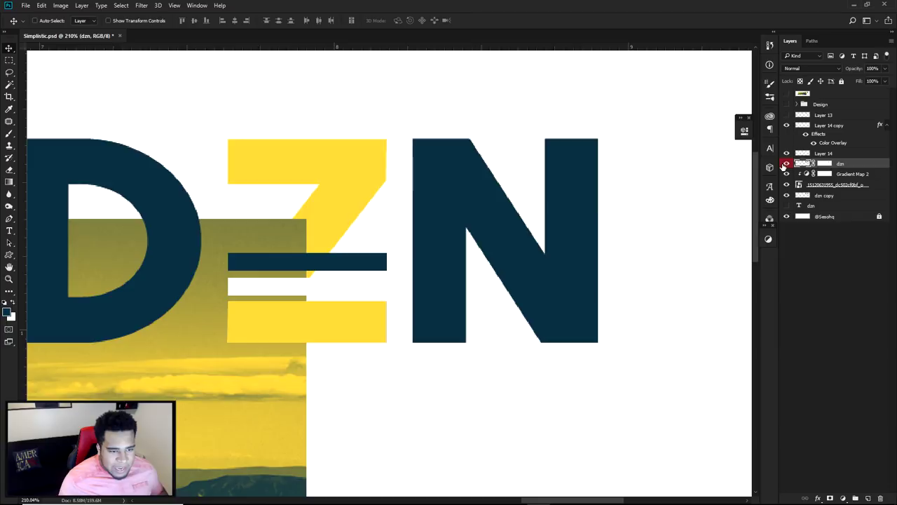
Step: Outline the N with a selection and toggle dzn and dzn copy to check which layer holds it, leaving both shown and nothing selected
key(m)
drag(398, 125, 660, 372)
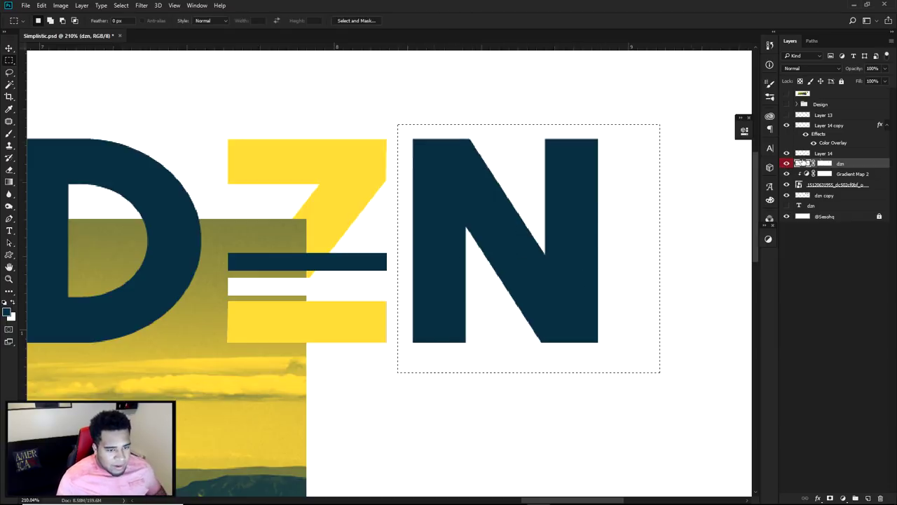
click(786, 165)
click(787, 165)
click(787, 196)
click(786, 197)
click(787, 196)
click(786, 197)
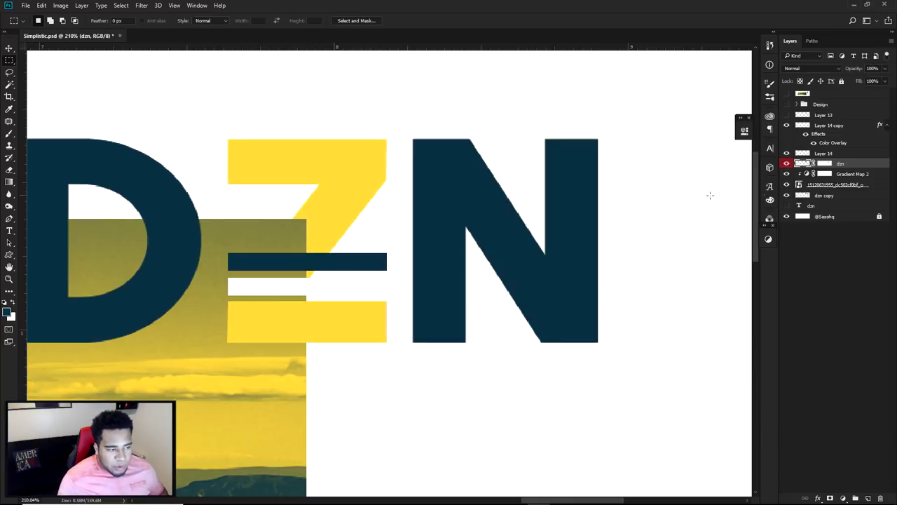
Step: Add a layer mask to dzn copy and mask out two equal horizontal gaps across the N's upper right stem, and deselect
click(825, 197)
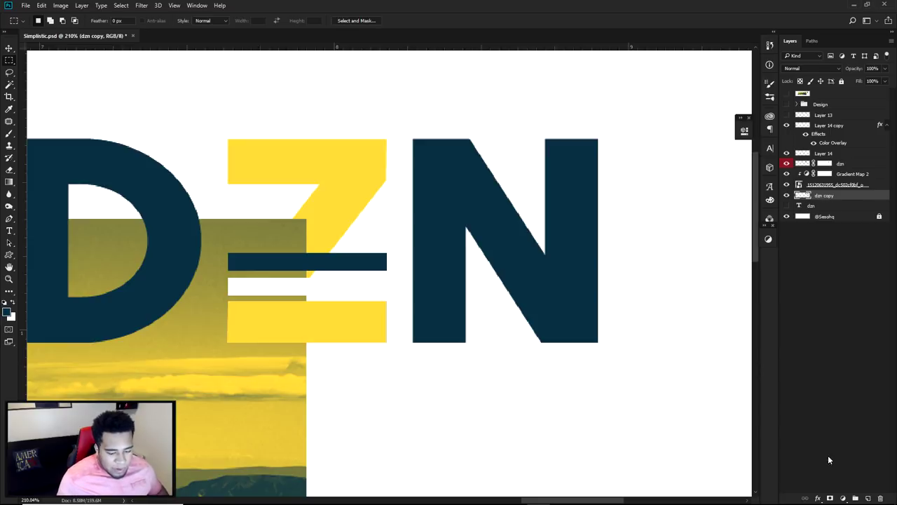
click(830, 499)
scroll(571, 125, up, 5)
drag(397, 150, 608, 190)
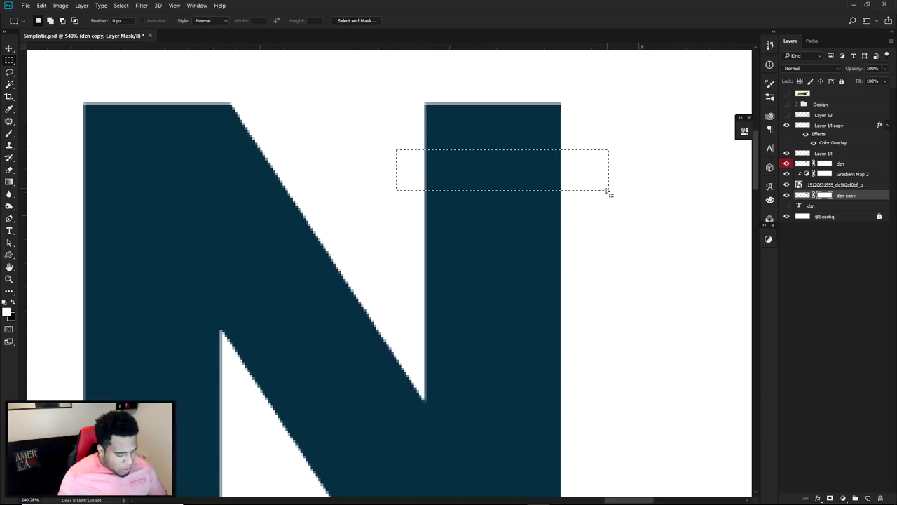
key(b)
mouse_move(491, 171)
mouse_down()
mouse_move(601, 170)
mouse_move(583, 306)
mouse_move(370, 300)
mouse_move(575, 296)
mouse_up()
key(m)
key(e)
key(ctrl+d)
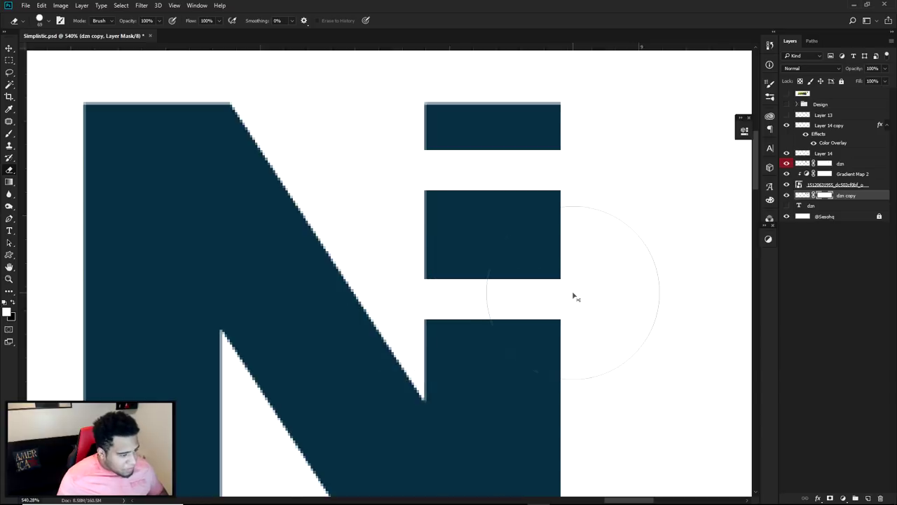
Step: Add a new layer directly above dzn copy and clip it to that layer
scroll(574, 241, down, 2)
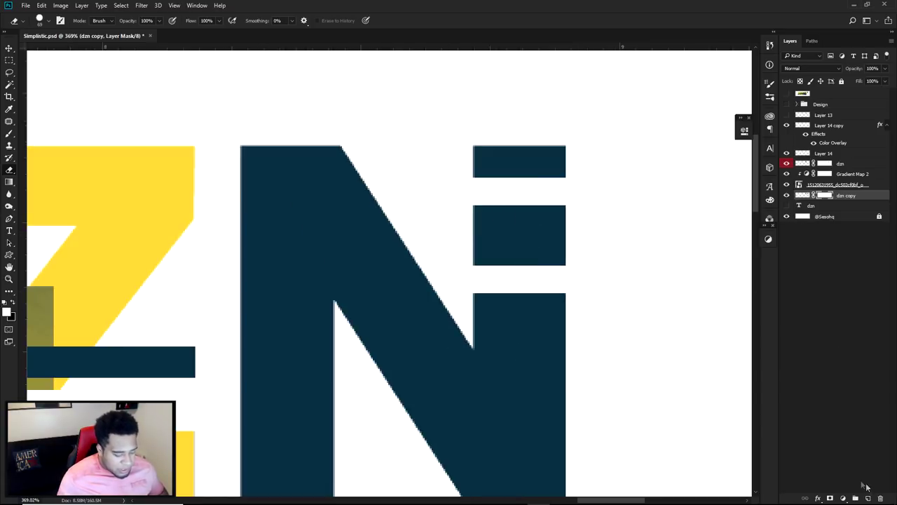
click(868, 498)
right_click(846, 200)
click(752, 247)
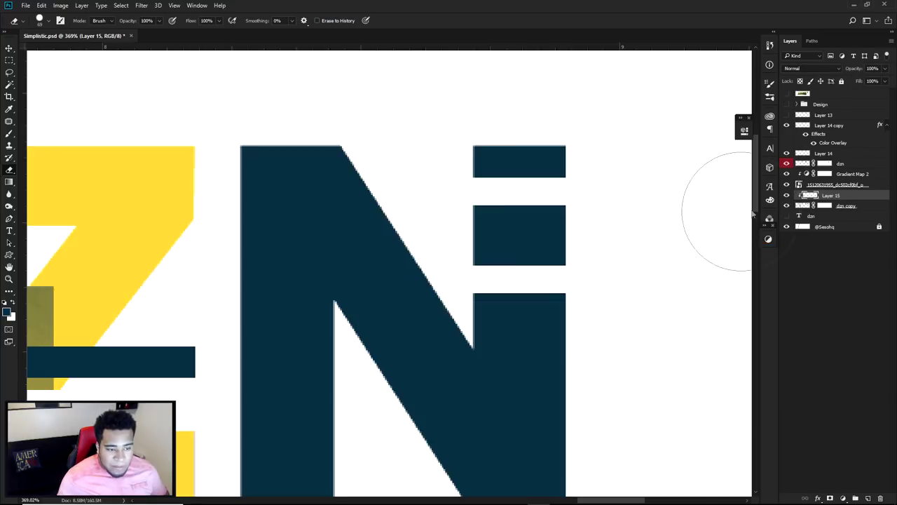
Step: Select the isolated block between the N's two gaps and set the foreground color to the Z's yellow, facb3a
key(m)
mouse_move(453, 197)
mouse_down()
mouse_move(515, 246)
mouse_move(601, 275)
mouse_up()
click(7, 312)
click(80, 278)
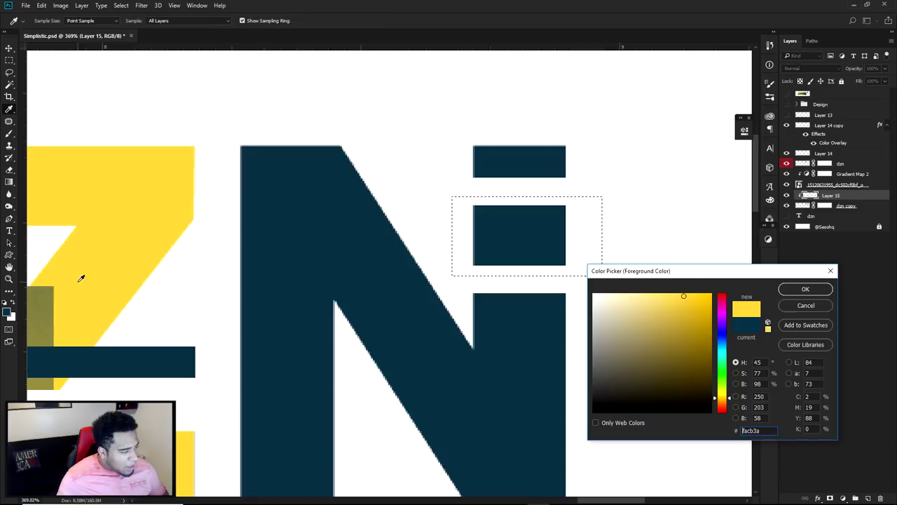
click(806, 289)
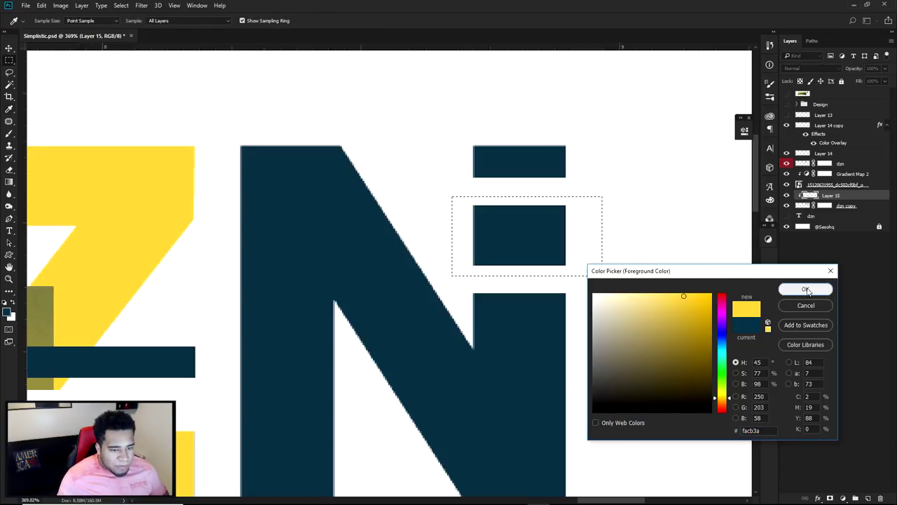
Step: Fill the selected N block with the sampled yellow in Normal mode at 100% opacity, and deselect
key(alt+BackSpace)
right_click(538, 234)
click(628, 361)
click(456, 143)
click(442, 166)
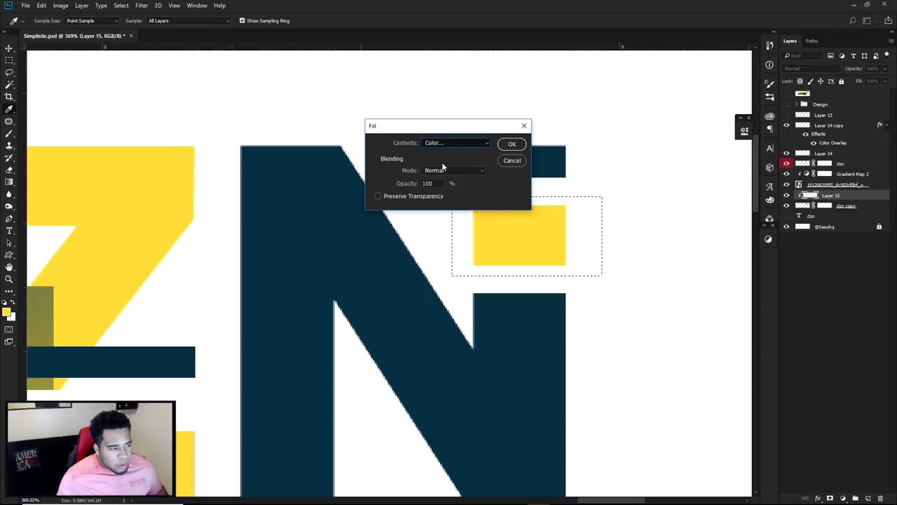
click(802, 288)
key(Return)
key(m)
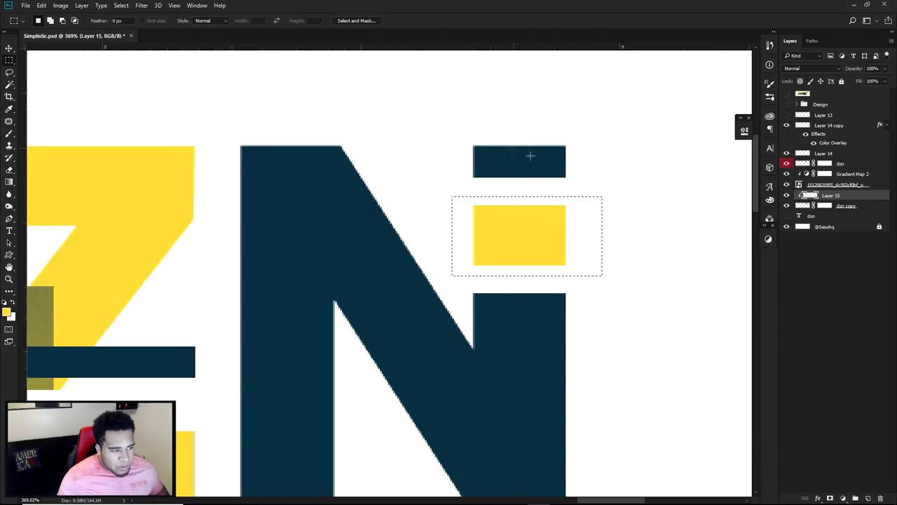
right_click(563, 160)
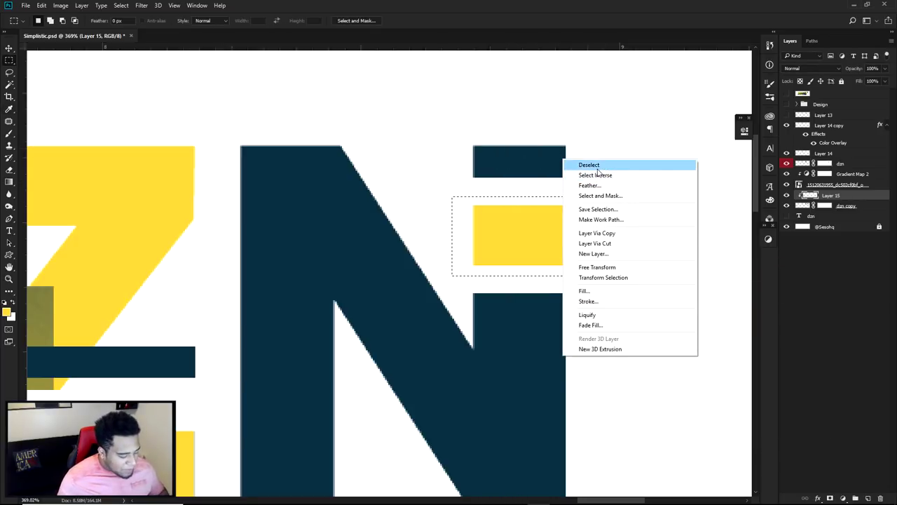
click(597, 168)
key(v)
Step: Show the finished reference banner to examine the elements around the photo, and hide it again
scroll(565, 190, down, 8)
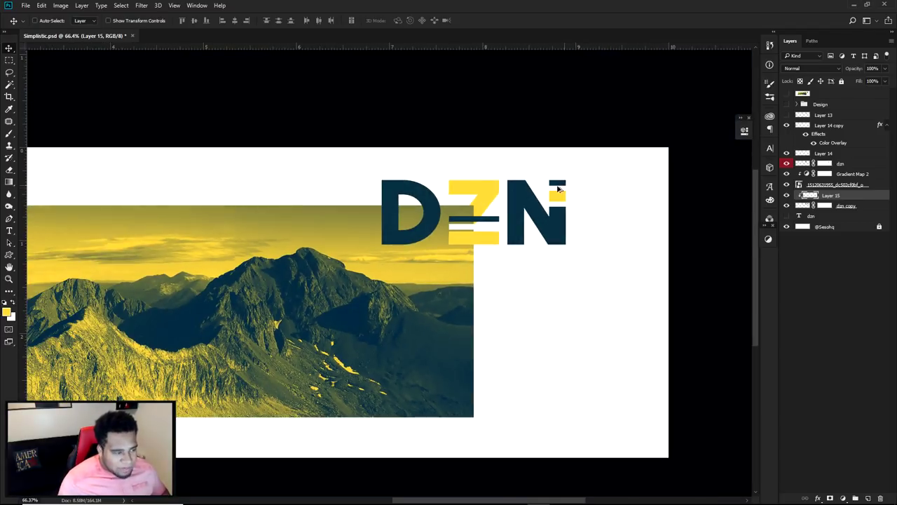
scroll(561, 187, down, 2)
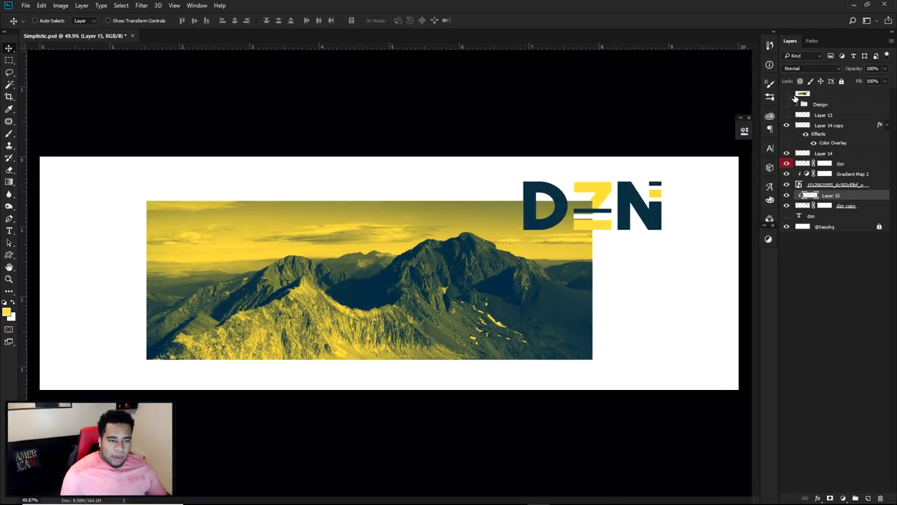
click(786, 94)
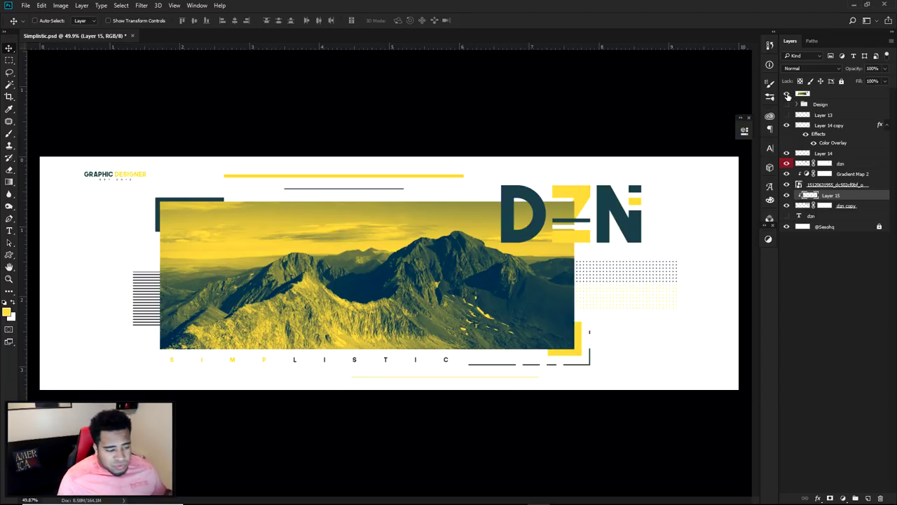
click(786, 95)
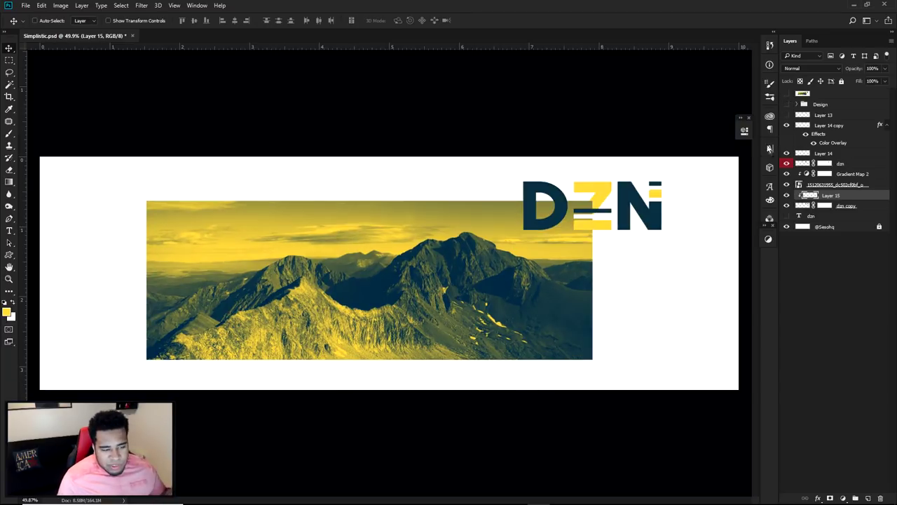
Step: Add a new layer above Layer 14 copy and select a thin horizontal strip below the photo, extending past its right edge
click(828, 125)
click(868, 497)
key(m)
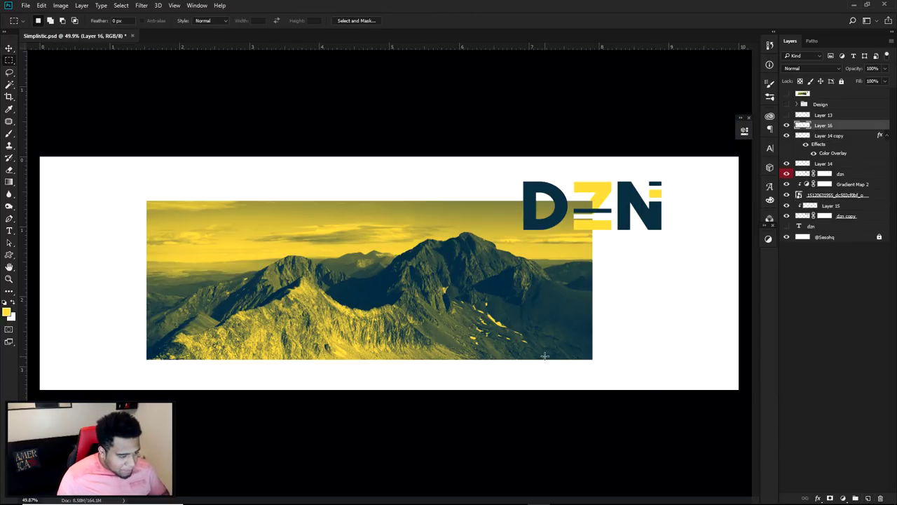
scroll(643, 384, up, 5)
drag(203, 351, 610, 356)
click(609, 357)
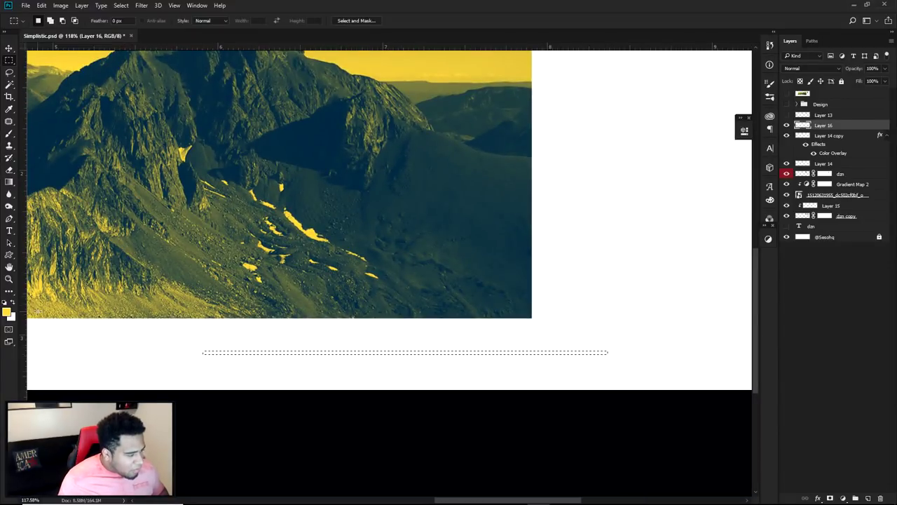
Step: Fill the thin strip with the dark blue sampled from the D, and deselect
click(8, 313)
click(805, 287)
scroll(519, 331, down, 3)
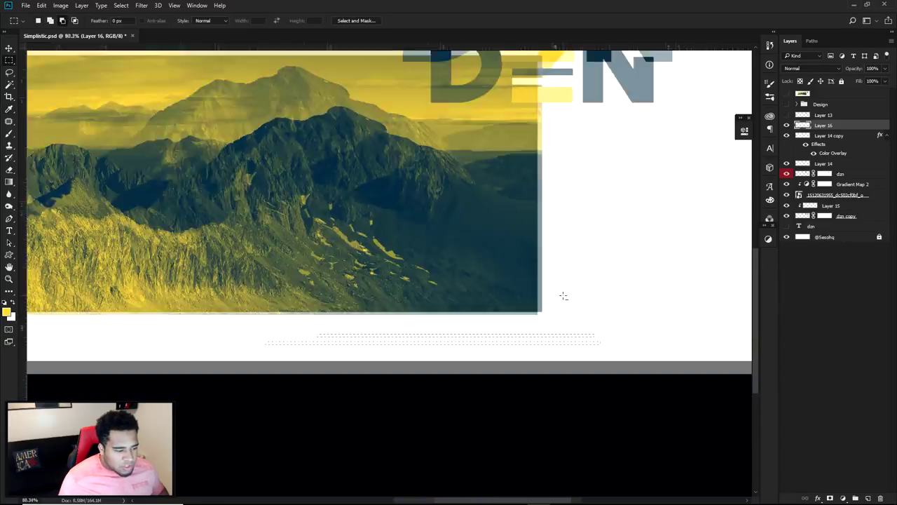
click(8, 313)
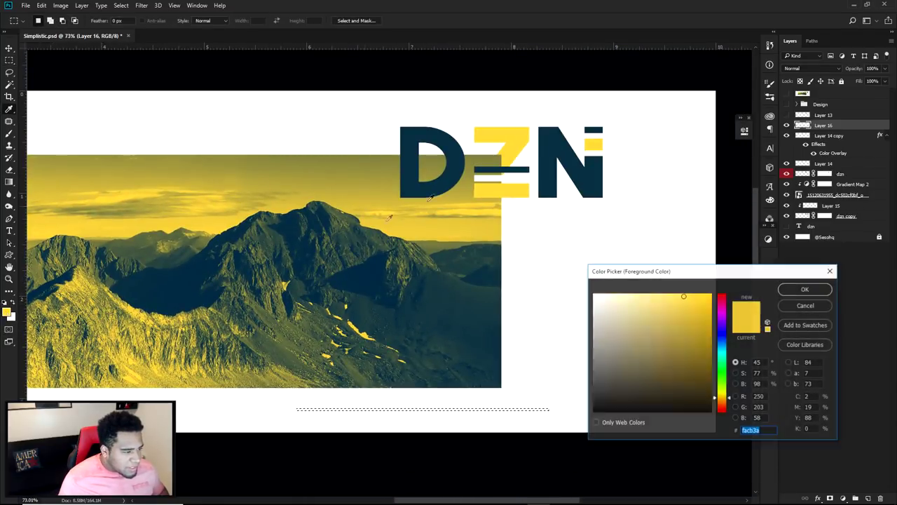
click(412, 179)
click(805, 290)
key(alt+BackSpace)
key(ctrl+d)
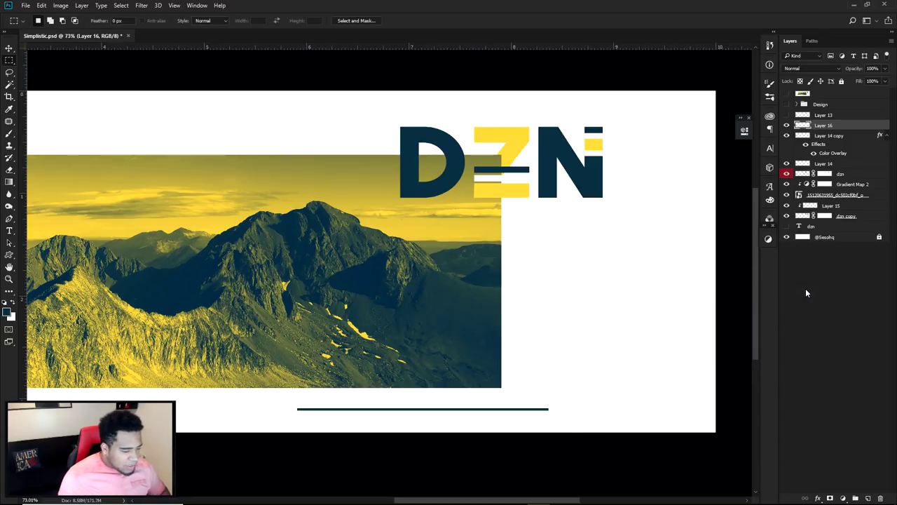
Step: Duplicate the dark blue line, rotate the copy 90°, and align it upright with the horizontal line's right end to form a corner
key(v)
key(ctrl+j)
drag(506, 382, 506, 328)
key(ctrl+t)
drag(542, 364, 454, 432)
drag(426, 434, 551, 341)
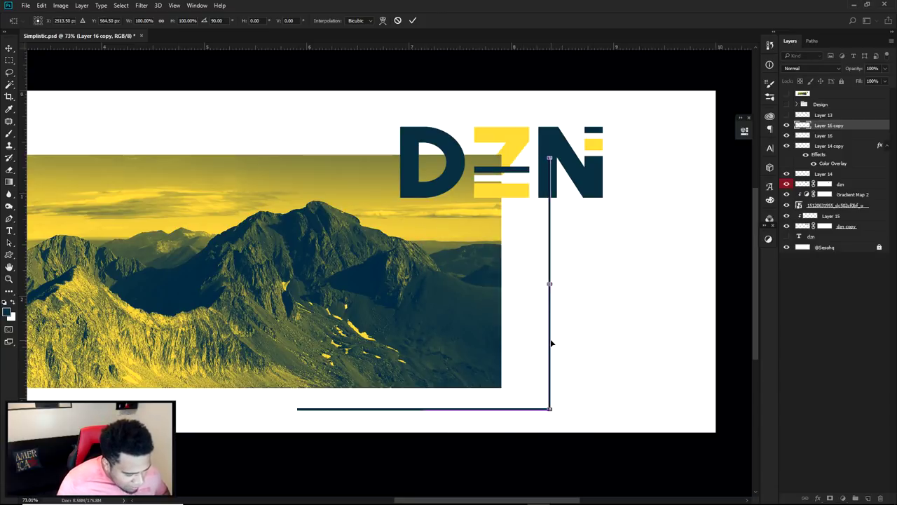
key(Return)
key(Left)
key(Left)
key(Left)
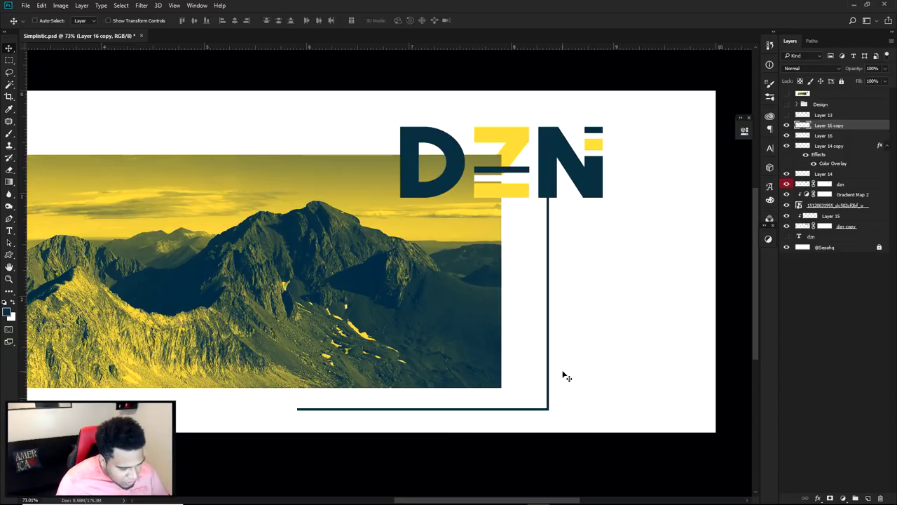
key(Left)
Step: Delete the upper two thirds of the vertical line, leaving a short upright at the corner, and deselect
key(m)
drag(475, 149, 586, 326)
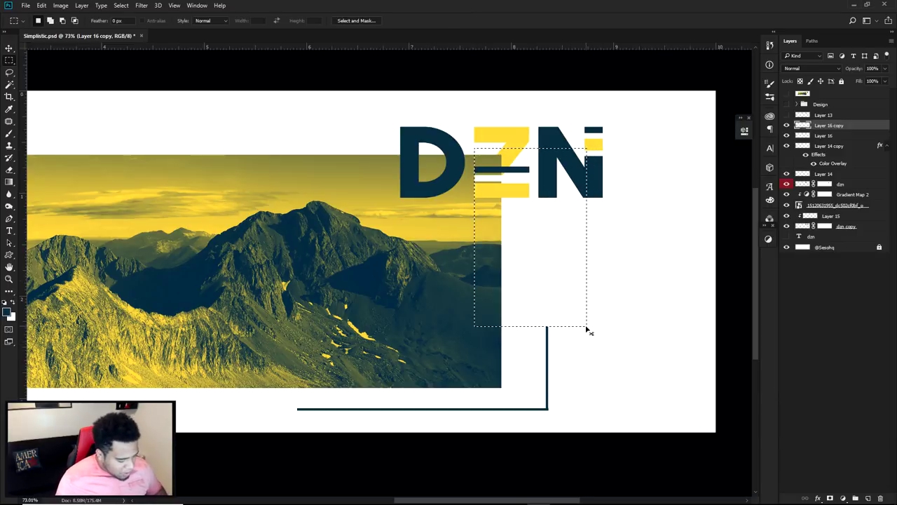
key(ctrl+d)
key(b)
key(v)
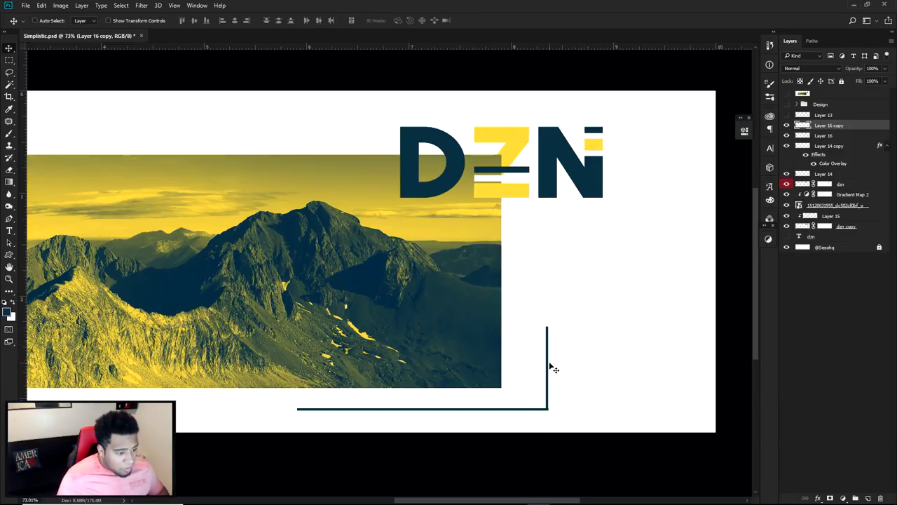
Step: Select both corner line layers and move them left, closer to the photo's right edge
scroll(550, 366, down, 3)
scroll(577, 336, up, 3)
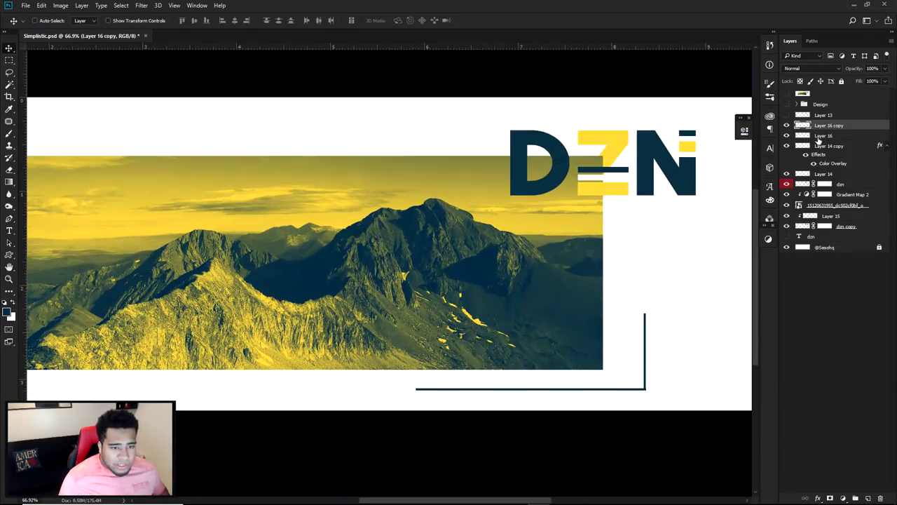
shift+click(822, 135)
drag(683, 294, 665, 292)
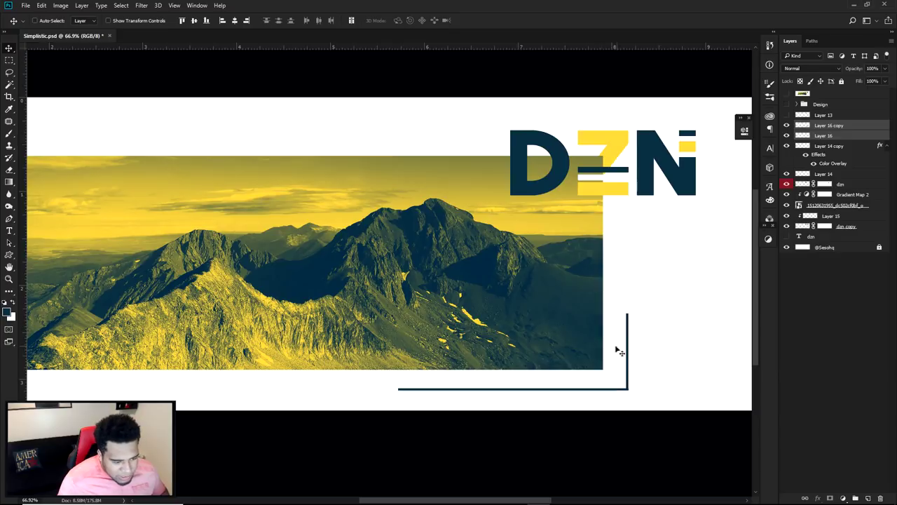
Step: Nudge the vertical line right to sit flush with the horizontal line's end, then group both lines and reposition the group slightly
scroll(635, 372, up, 5)
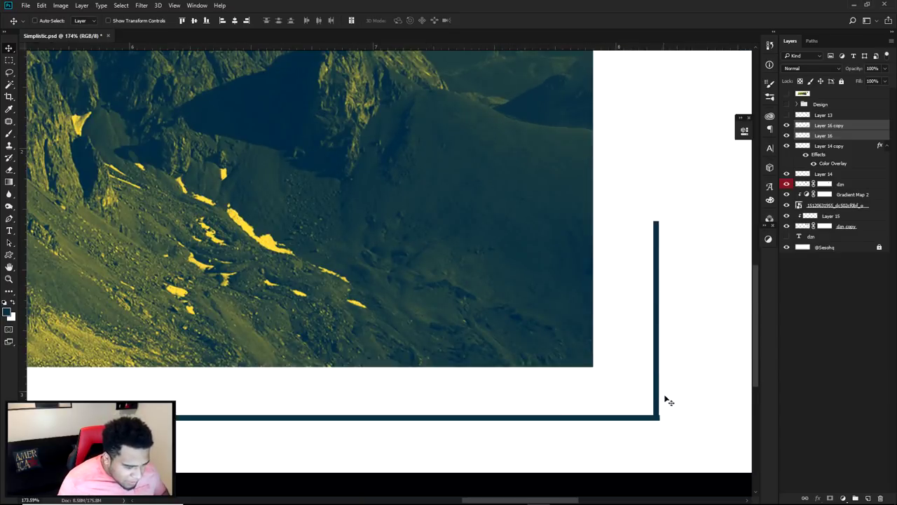
scroll(670, 401, up, 3)
click(826, 126)
key(Right)
shift+click(838, 135)
key(ctrl+g)
scroll(653, 311, down, 5)
drag(658, 337, 656, 335)
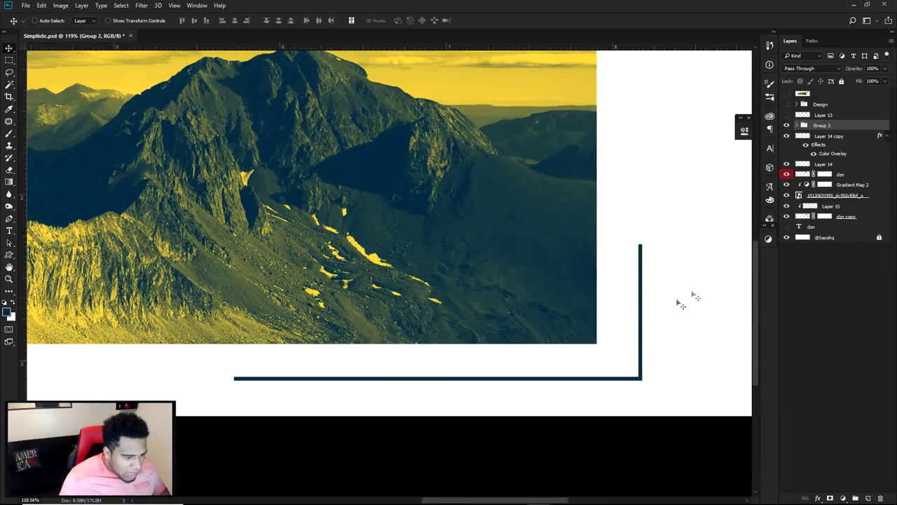
Step: Show the finished reference banner, compare its corner line details with the recreation, and hide it again
scroll(678, 303, down, 4)
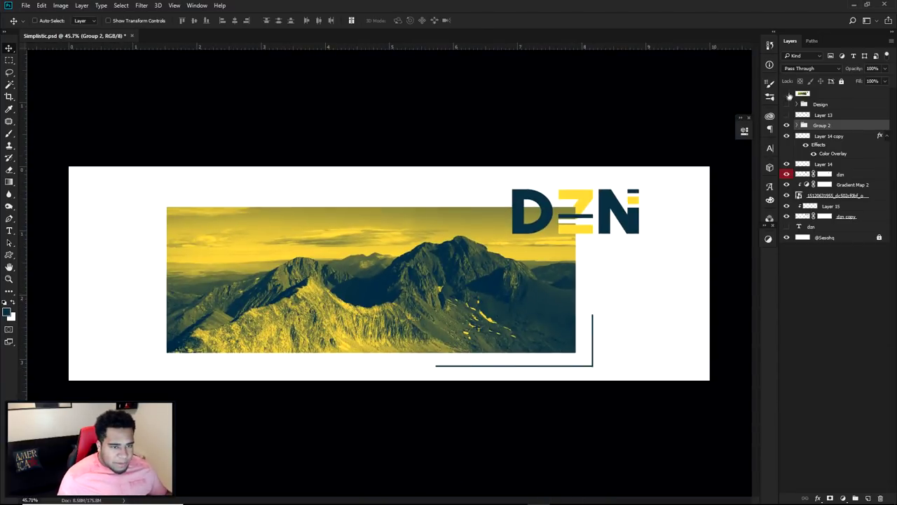
click(788, 94)
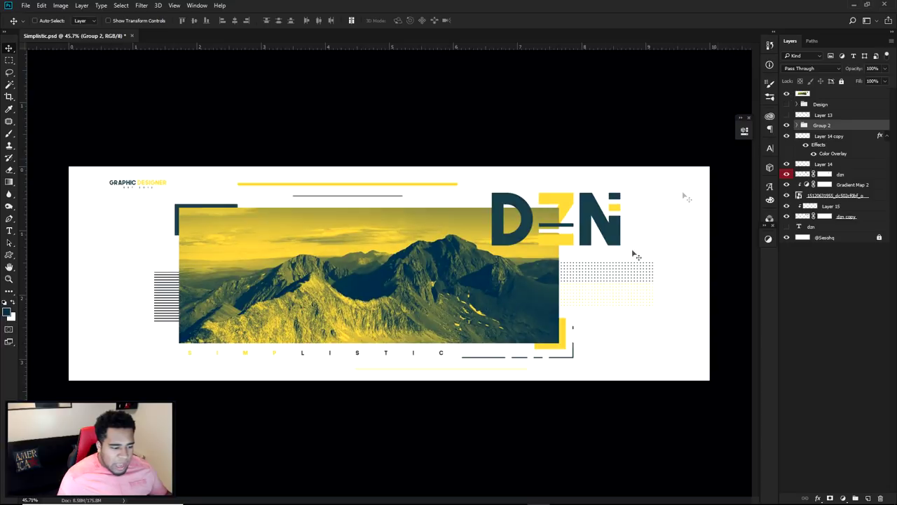
click(786, 94)
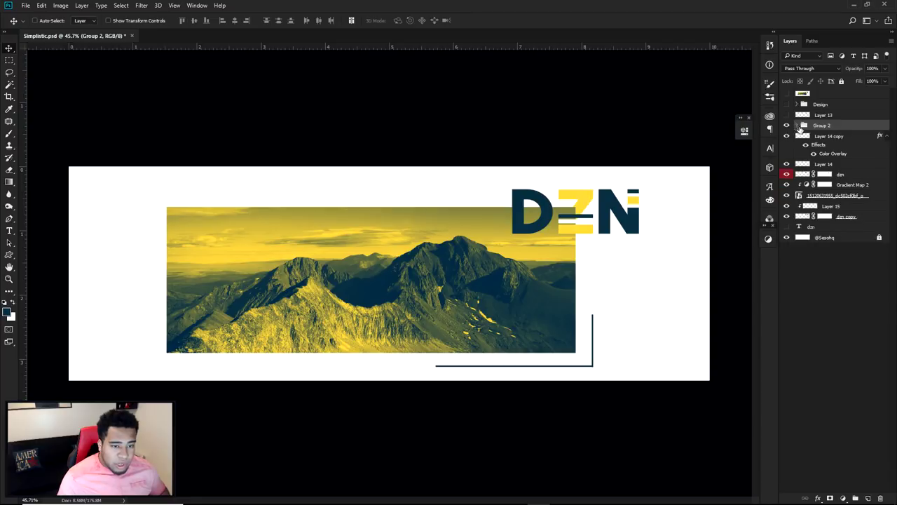
Step: Ungroup the two corner line layers, group them again and merge the group into a single layer
key(ctrl+shift+g)
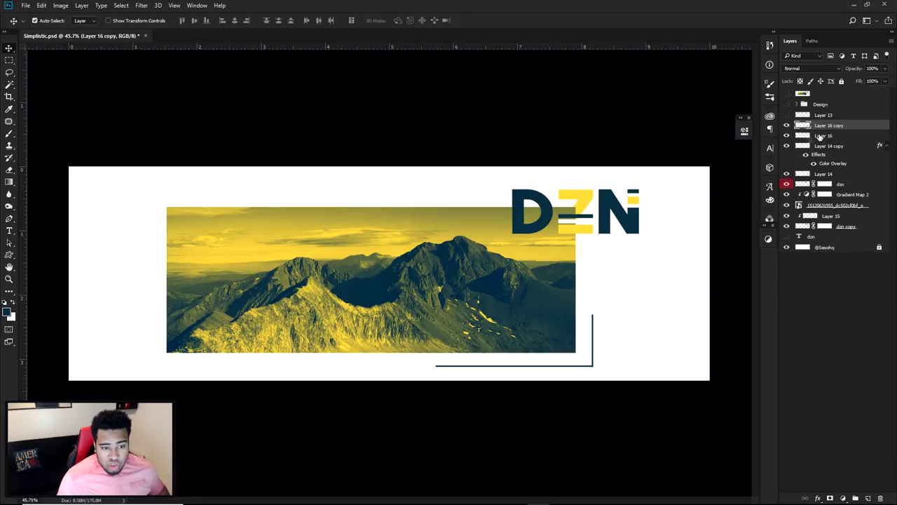
shift+click(831, 135)
mouse_move(787, 125)
mouse_down()
mouse_move(788, 137)
mouse_move(786, 125)
mouse_up()
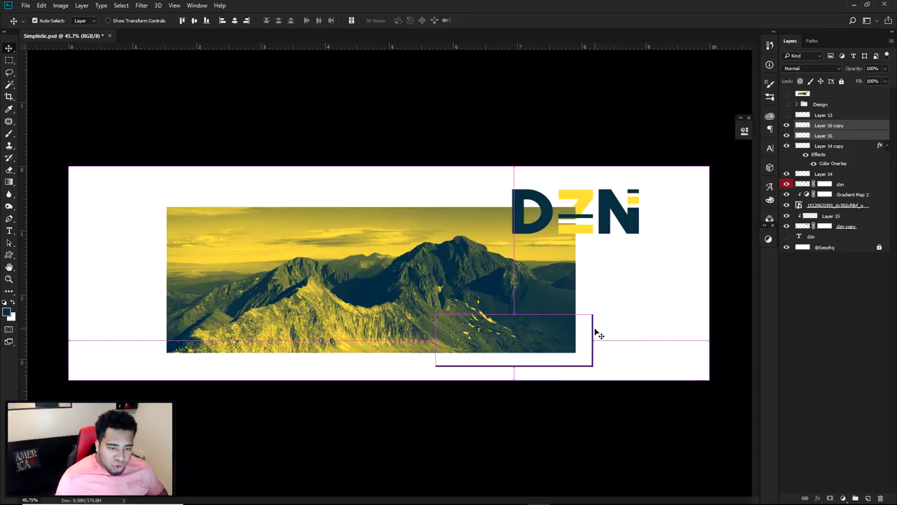
key(ctrl+g)
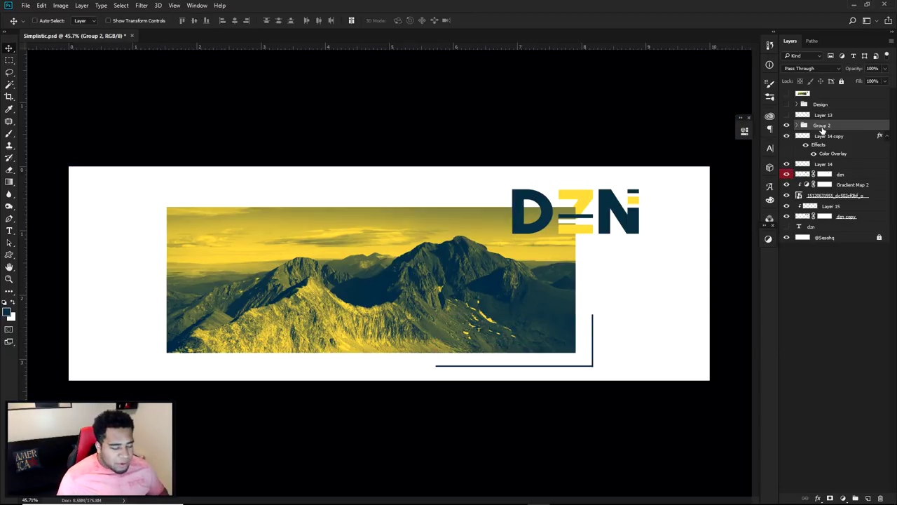
key(ctrl+e)
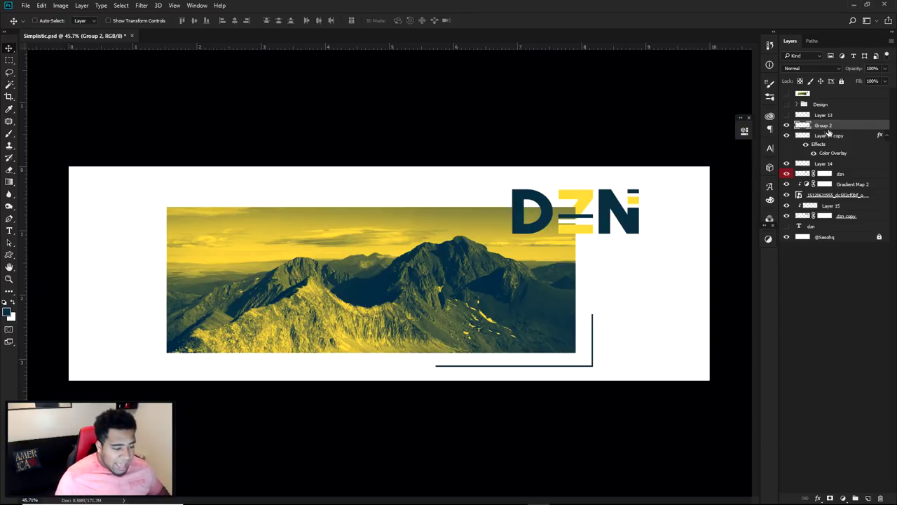
key(ctrl)
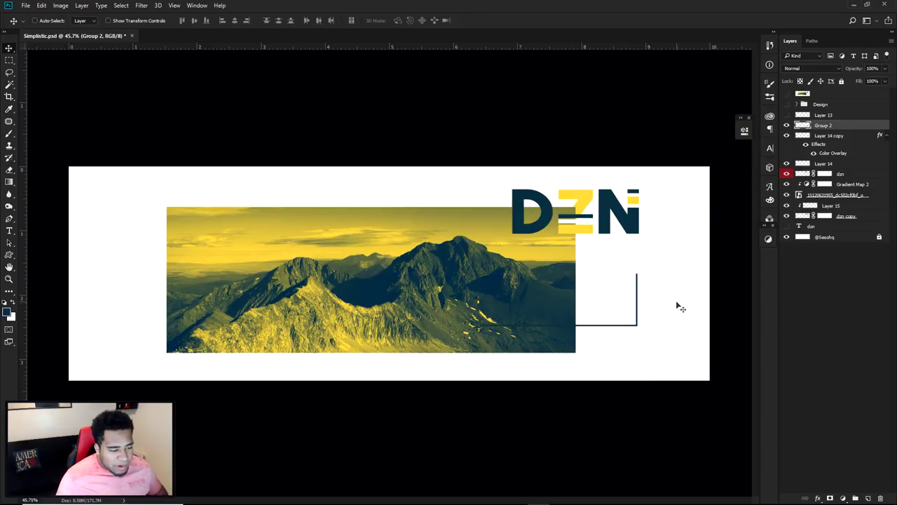
Step: Using the Rectangular Marquee, cut two gaps out of the vertical corner line to make it dashed, and deselect
key(m)
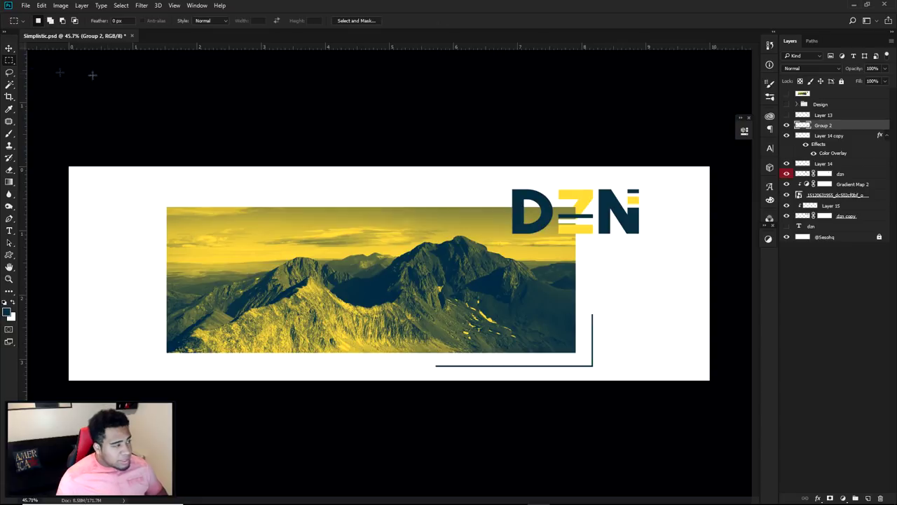
right_click(9, 63)
click(56, 62)
scroll(592, 354, up, 5)
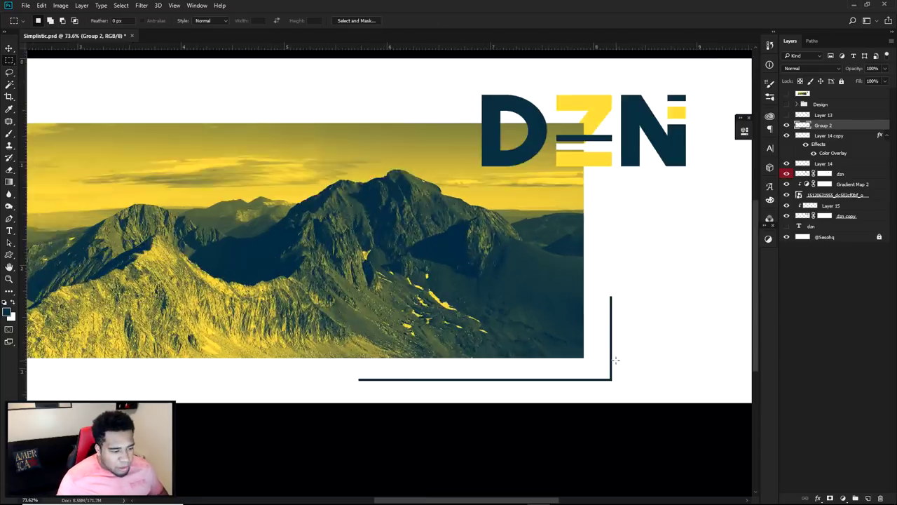
drag(541, 235, 653, 342)
key(Delete)
key(Delete)
key(ctrl+d)
Step: Cut a wide gap and a smaller gap out of the horizontal corner line with rectangular selections, and deselect
drag(512, 403, 326, 356)
key(Delete)
scroll(483, 342, down, 3)
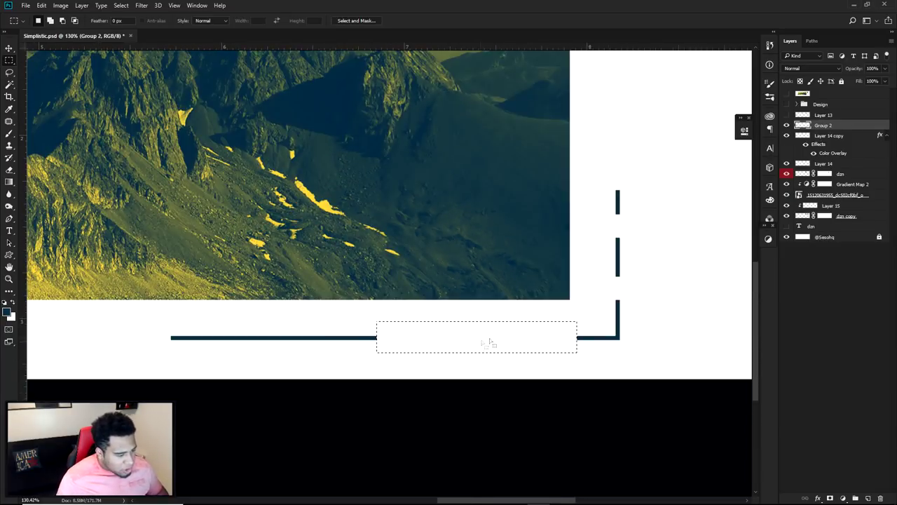
drag(254, 339, 255, 341)
key(Delete)
key(ctrl+d)
key(v)
scroll(366, 343, down, 5)
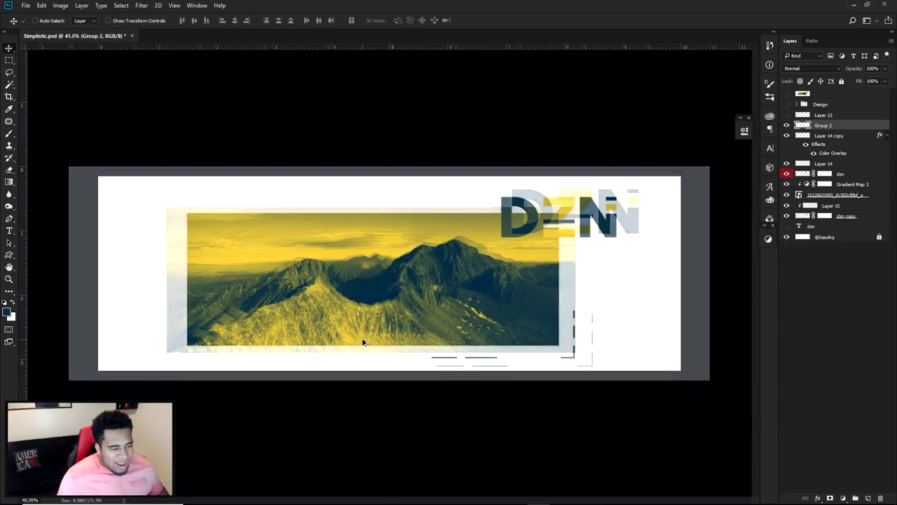
scroll(363, 342, up, 2)
scroll(570, 385, up, 2)
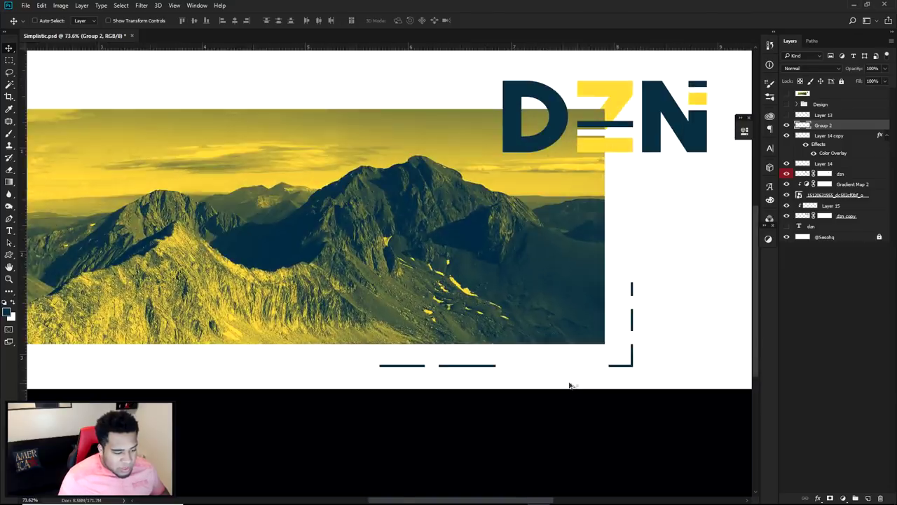
scroll(533, 371, up, 3)
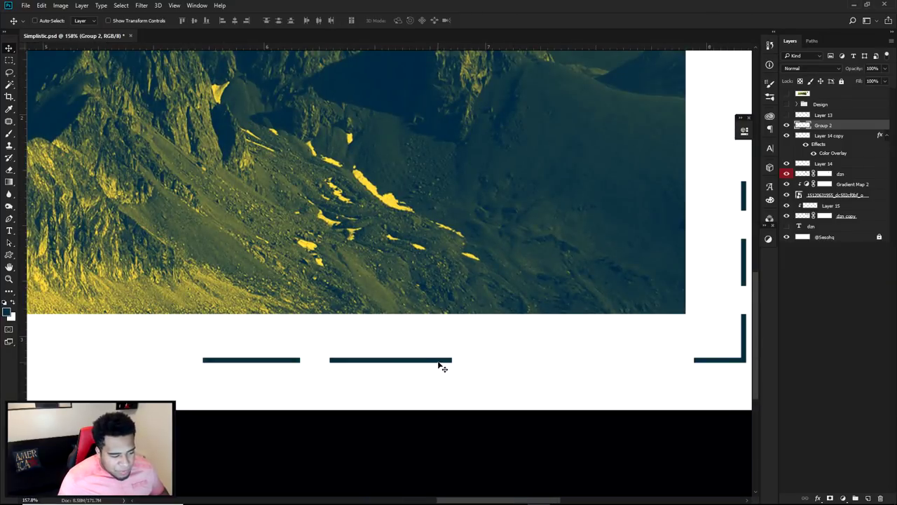
Step: Create a new layer and marquee a strip thinner than the dashes, centring it in the wide gap of the horizontal line
click(869, 498)
key(m)
scroll(442, 358, up, 6)
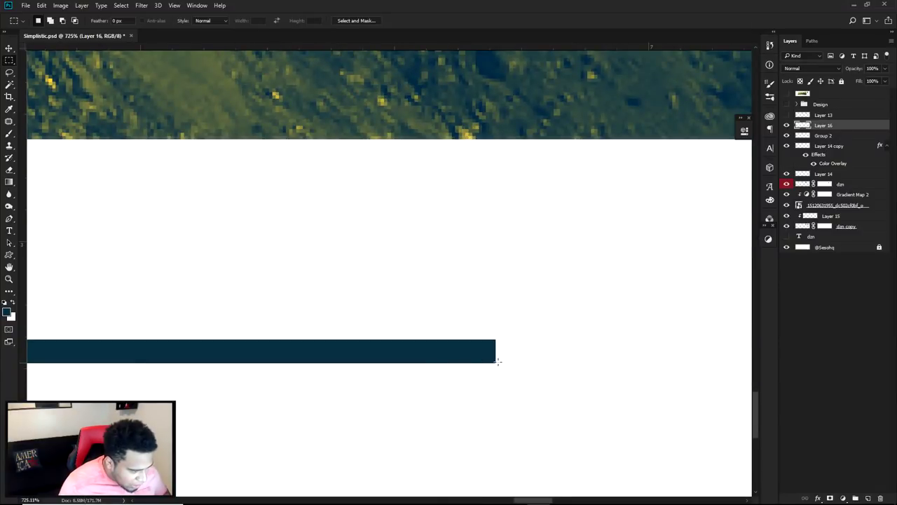
drag(493, 361, 28, 356)
scroll(369, 355, down, 2)
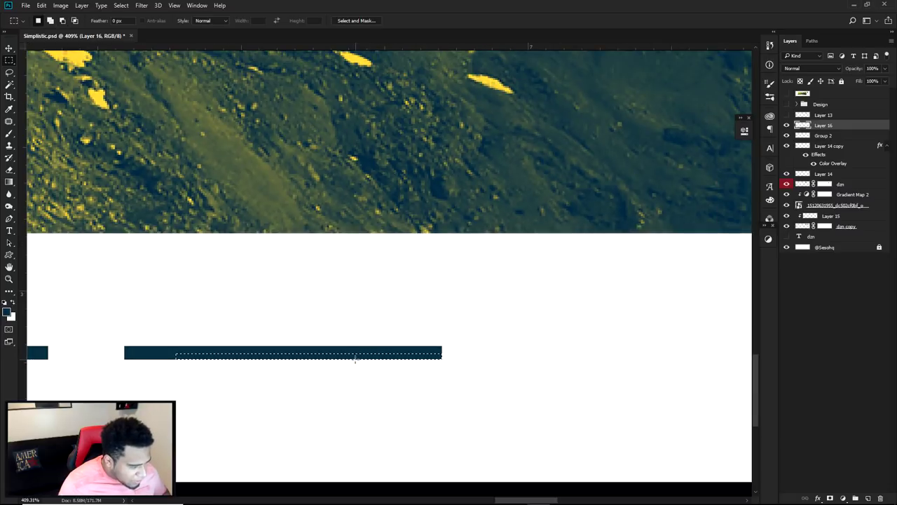
drag(355, 359, 624, 354)
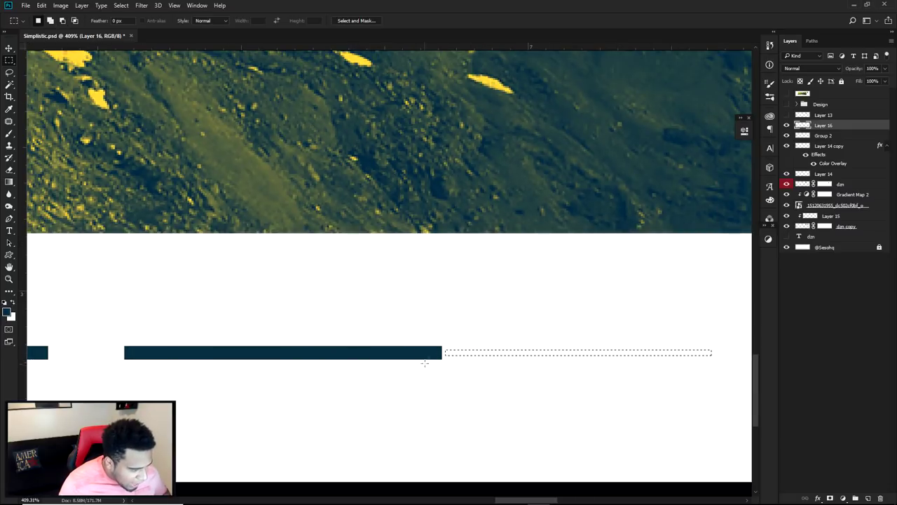
drag(468, 355, 529, 352)
scroll(529, 352, down, 2)
scroll(491, 350, right, 2)
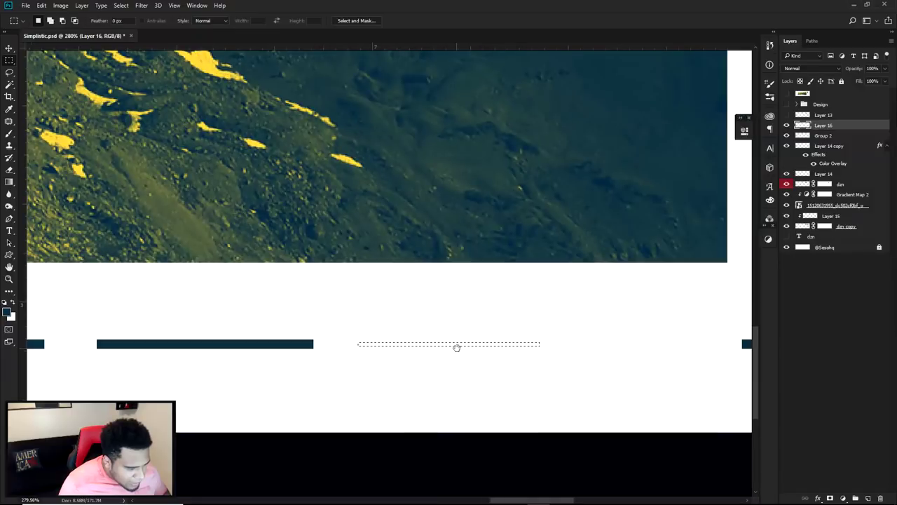
drag(463, 350, 518, 344)
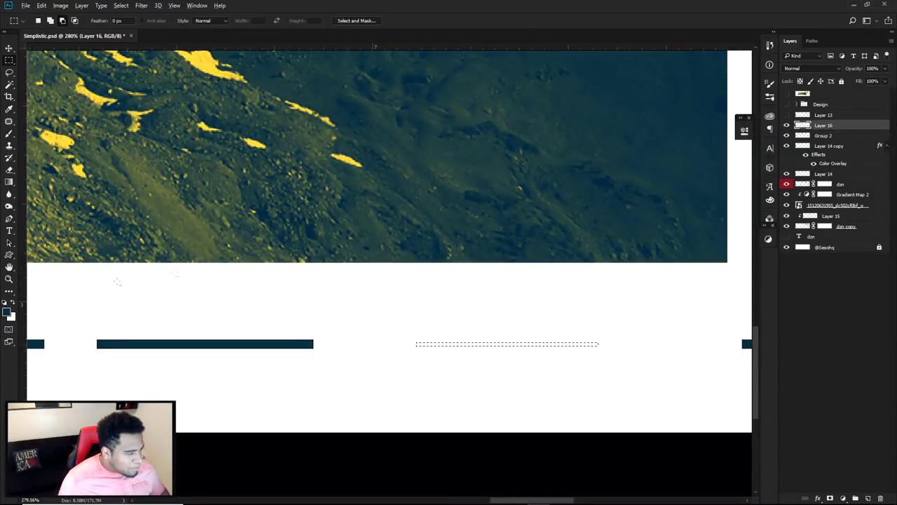
scroll(518, 344, down, 3)
scroll(295, 336, down, 4)
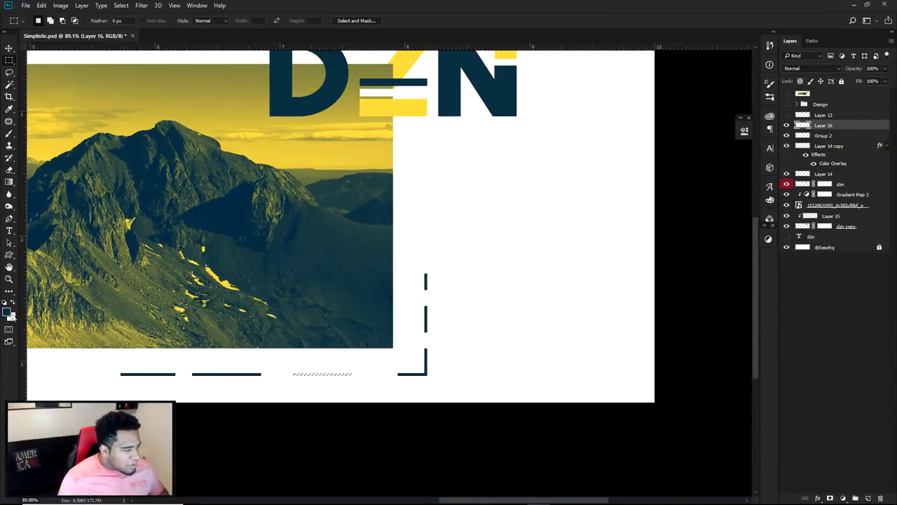
Step: Set the foreground color to yellow and fill the thin strip selection in the horizontal line's gap
click(7, 312)
click(345, 164)
click(804, 284)
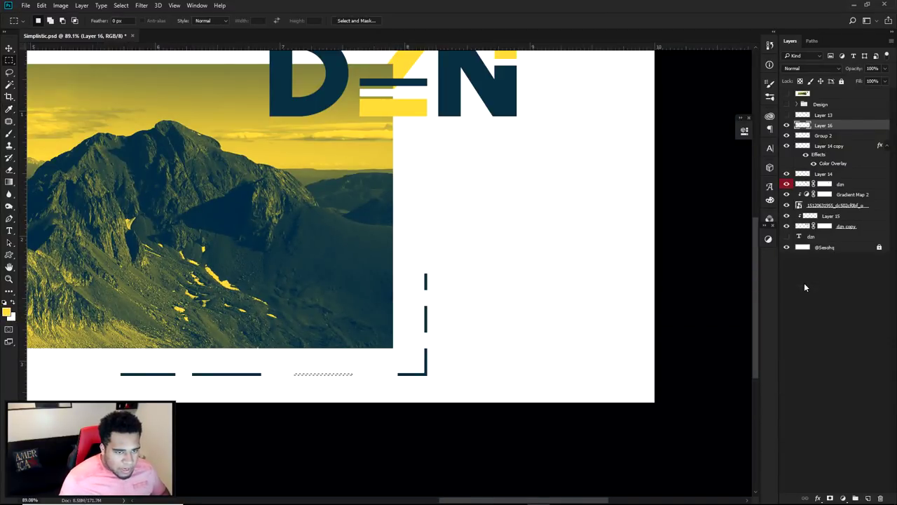
key(alt+BackSpace)
key(v)
scroll(405, 353, down, 4)
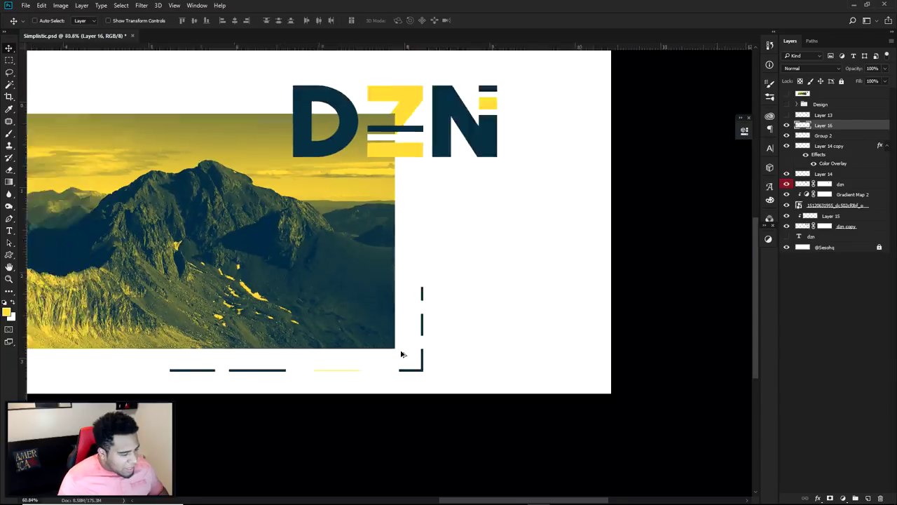
Step: Inspect the dashed corner lines, show the finished reference banner for comparison, and hide it again
scroll(540, 363, up, 2)
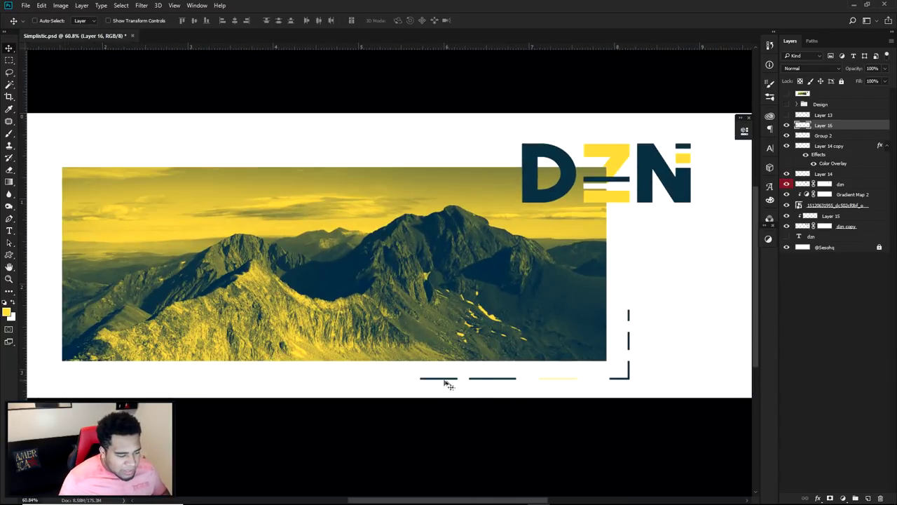
scroll(549, 382, up, 3)
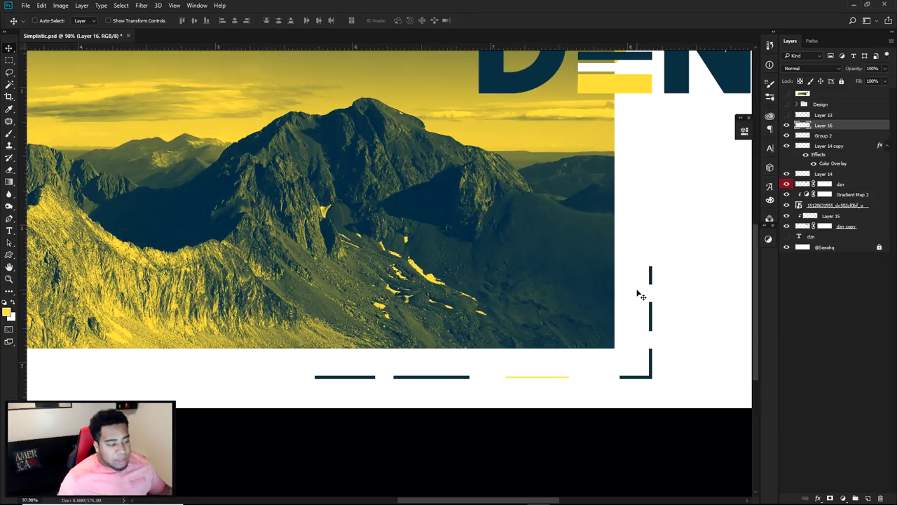
scroll(512, 277, down, 3)
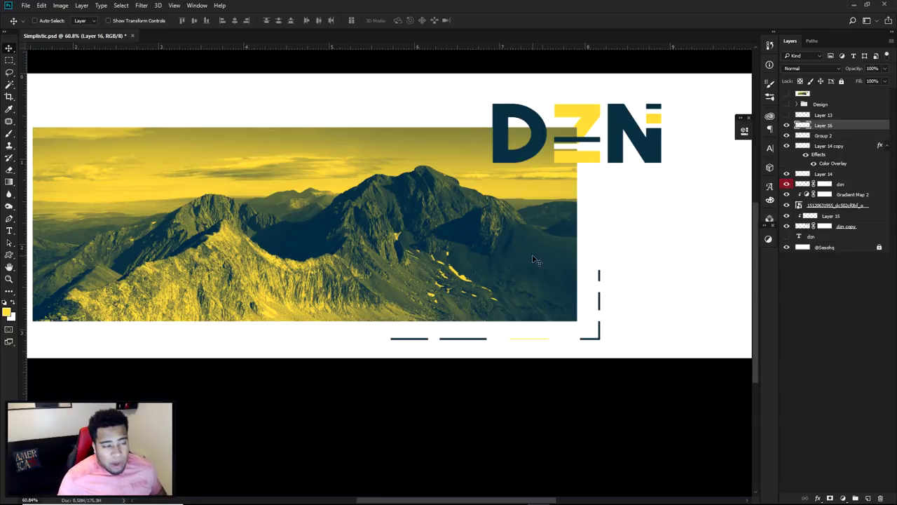
scroll(535, 261, down, 1)
drag(485, 269, 502, 243)
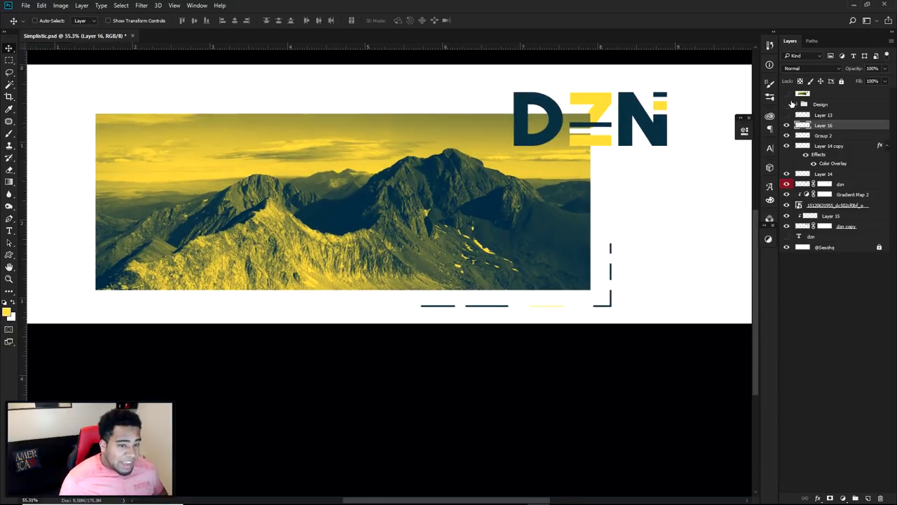
click(786, 95)
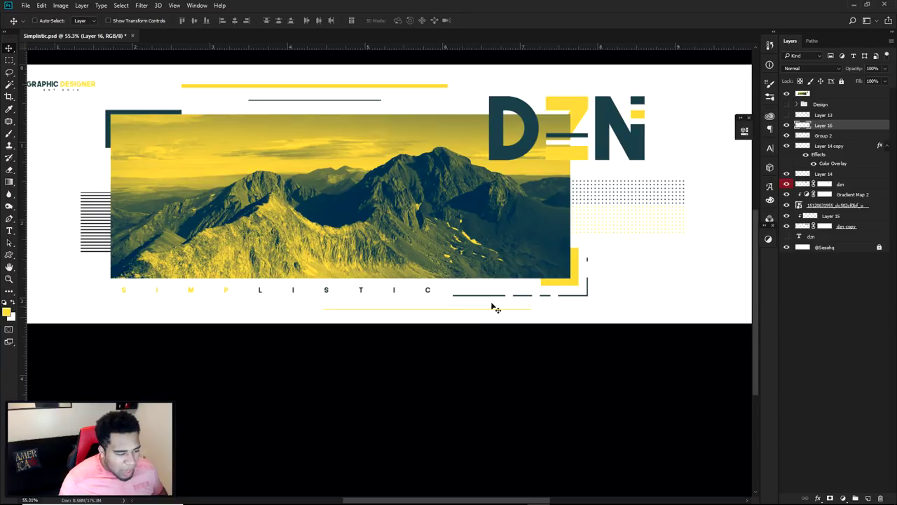
click(802, 94)
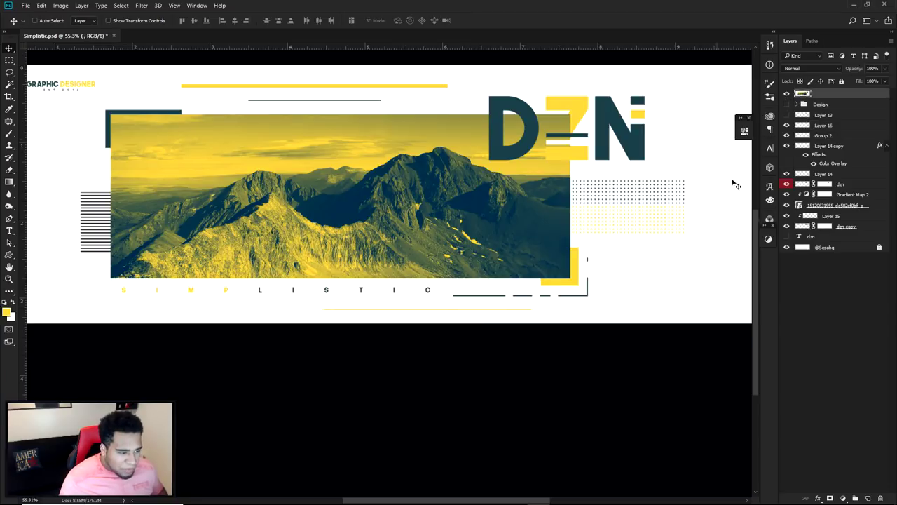
click(787, 95)
Step: Check what Layer 13 contains by switching its visibility, and delete the layer
click(787, 115)
click(787, 115)
click(787, 115)
click(818, 116)
drag(819, 129, 881, 498)
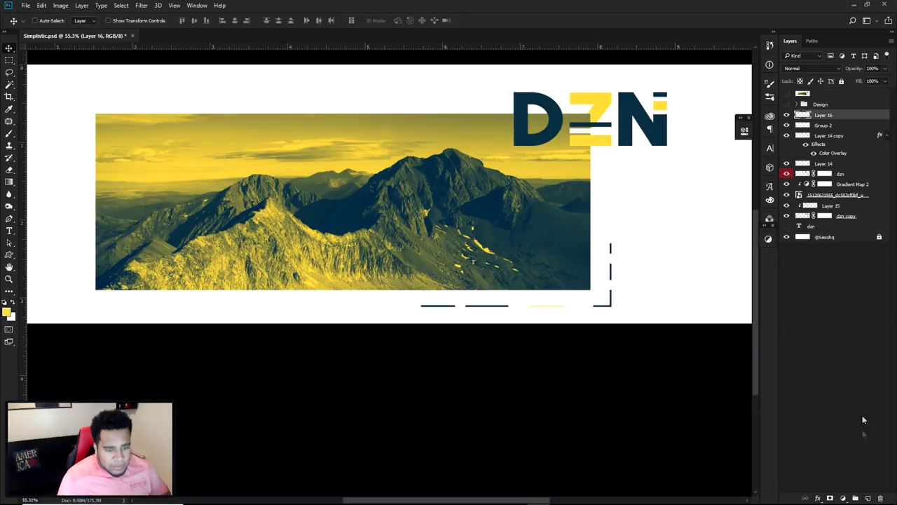
Step: On a new layer, select a long thin horizontal strip below the photo, fill it with yellow and deselect
click(868, 498)
key(m)
scroll(465, 321, up, 3)
drag(491, 312, 188, 314)
key(alt+BackSpace)
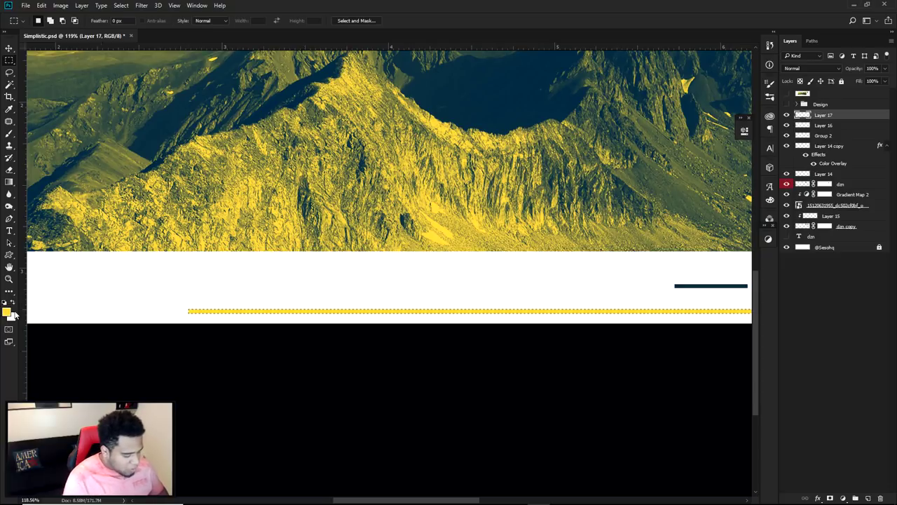
key(ctrl+d)
key(v)
scroll(276, 295, down, 3)
scroll(276, 296, down, 2)
scroll(448, 389, up, 5)
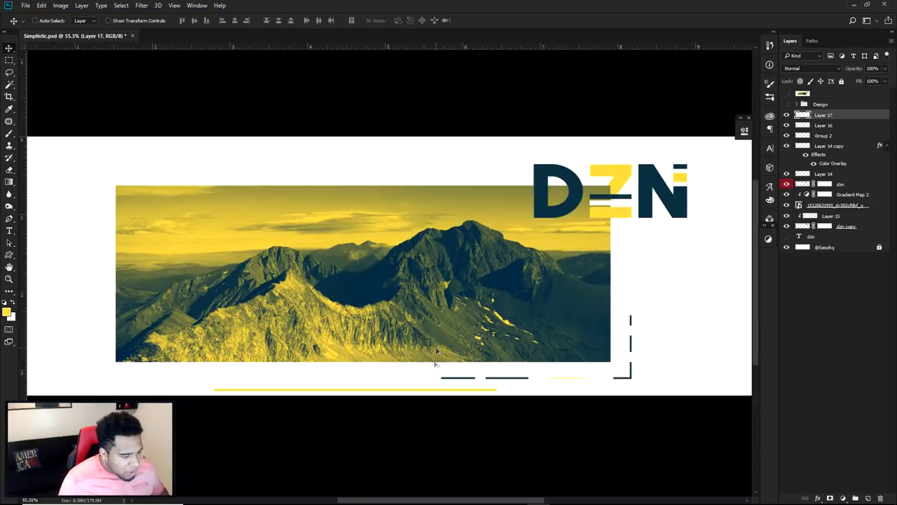
Step: Adjust the long yellow line's position below the photo and transform it to be slightly thinner
drag(533, 379, 533, 351)
key(ctrl+z)
key(ctrl+t)
scroll(200, 385, up, 2)
drag(201, 385, 201, 387)
key(Return)
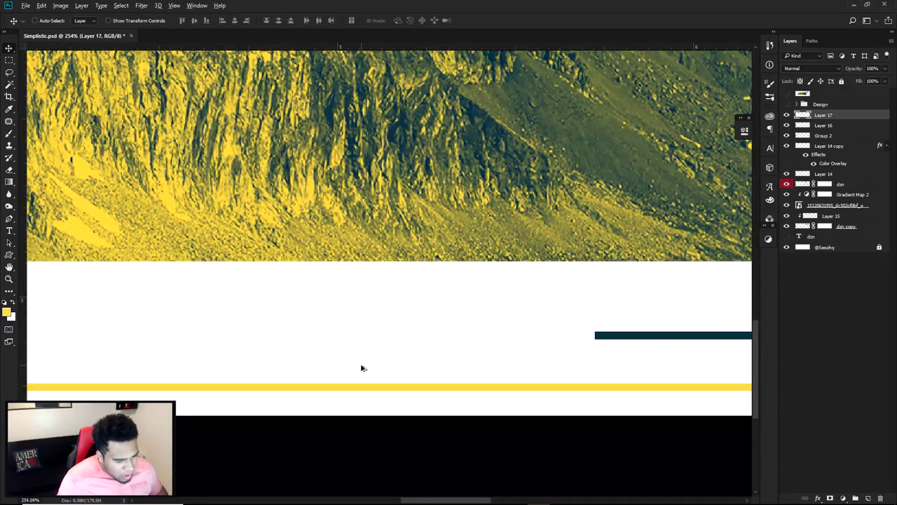
scroll(361, 369, down, 8)
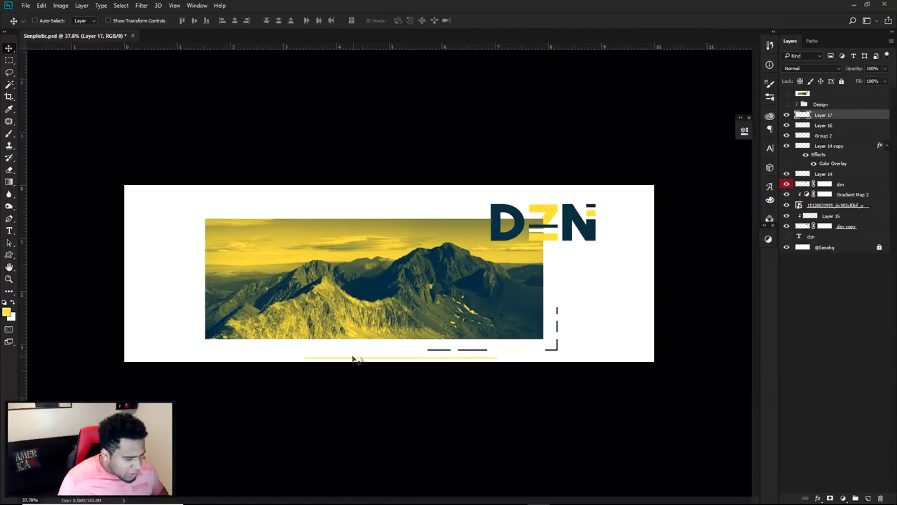
Step: Add a text layer reading "SIMPLSTIC" over the photo's lower edge, above the long yellow line
scroll(414, 346, up, 1)
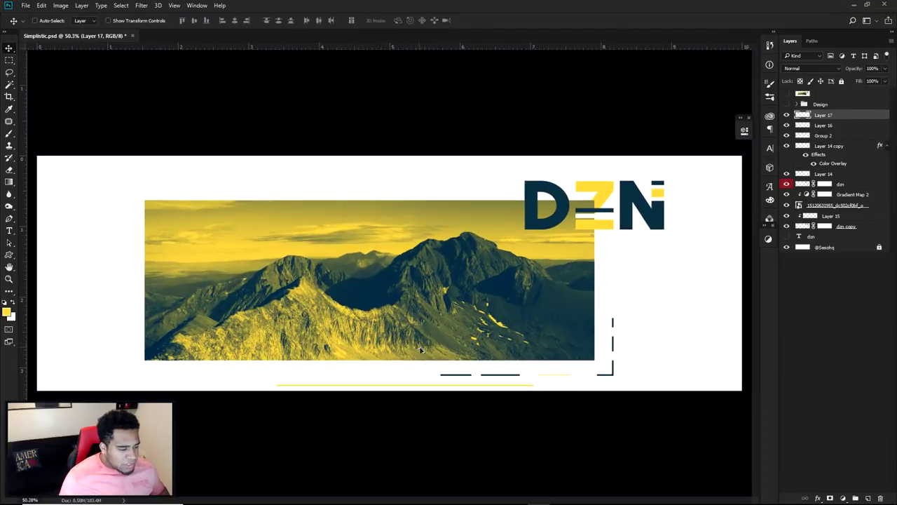
key(t)
click(269, 374)
text(SIMPLIST)
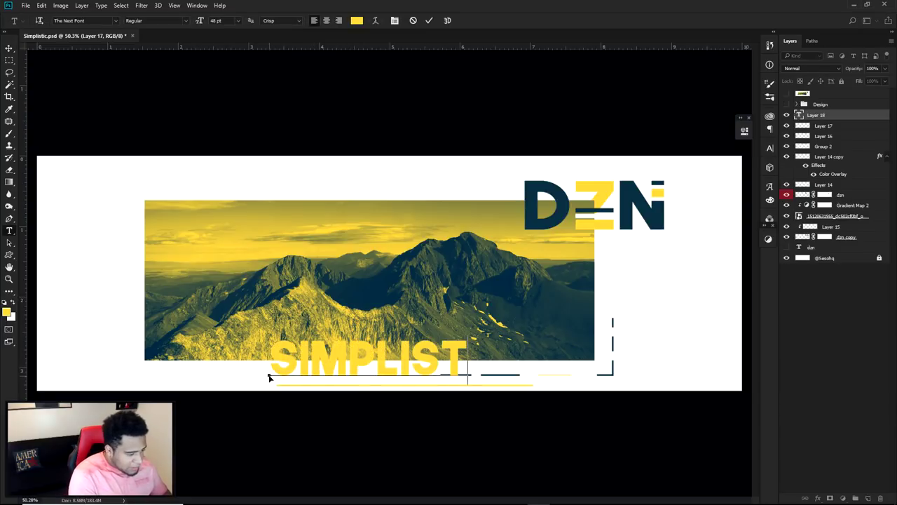
key(ctrl+a)
text(SIMPLSTIC)
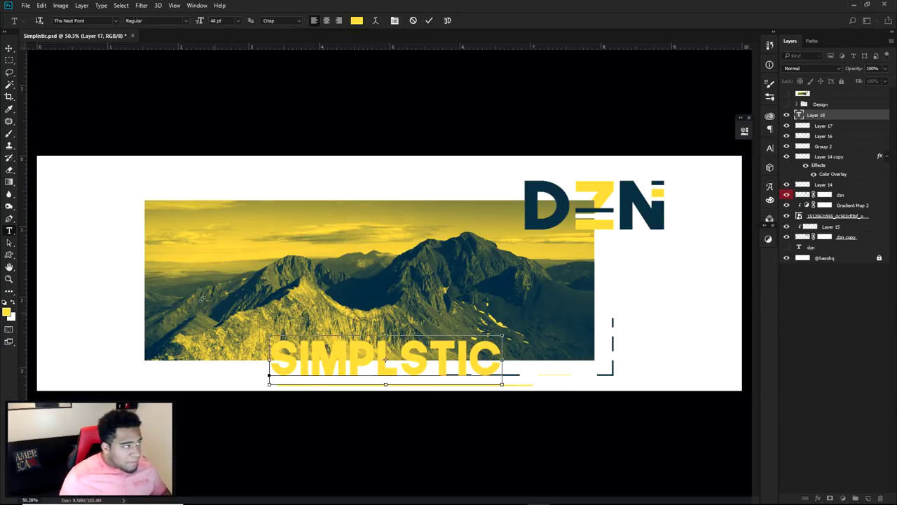
Step: Recolor the whole SIMPLSTIC text to dark blue 133649 and commit the text
key(ctrl+a)
click(357, 21)
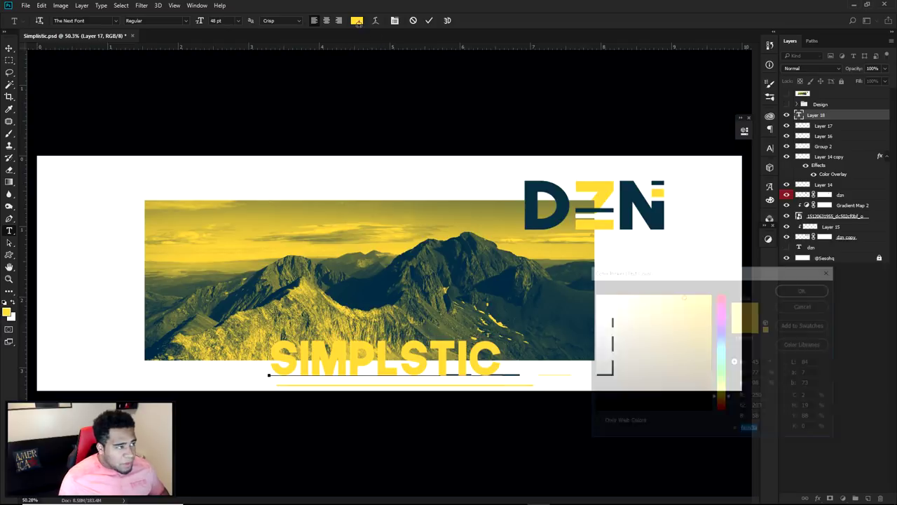
text(133649)
click(804, 292)
key(ctrl+Return)
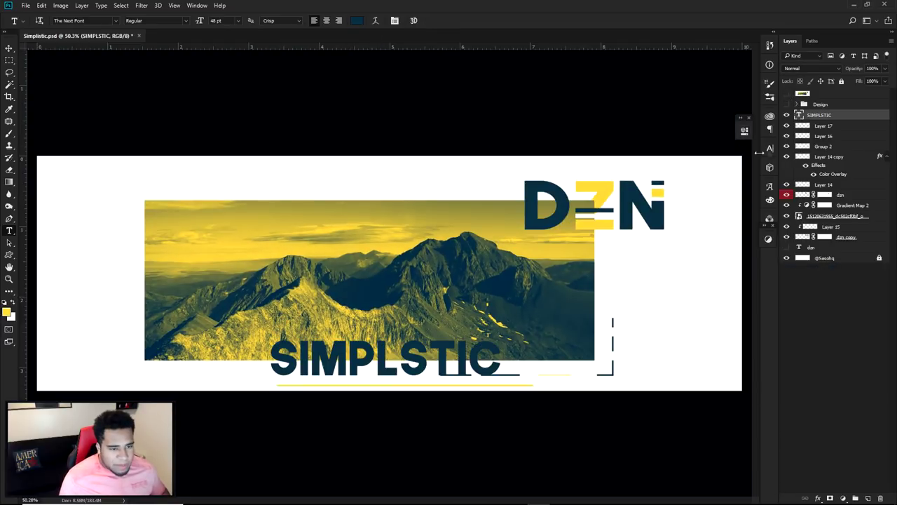
Step: Set the SIMPLSTIC text's size to 4 pt and its tracking to 6160
click(769, 149)
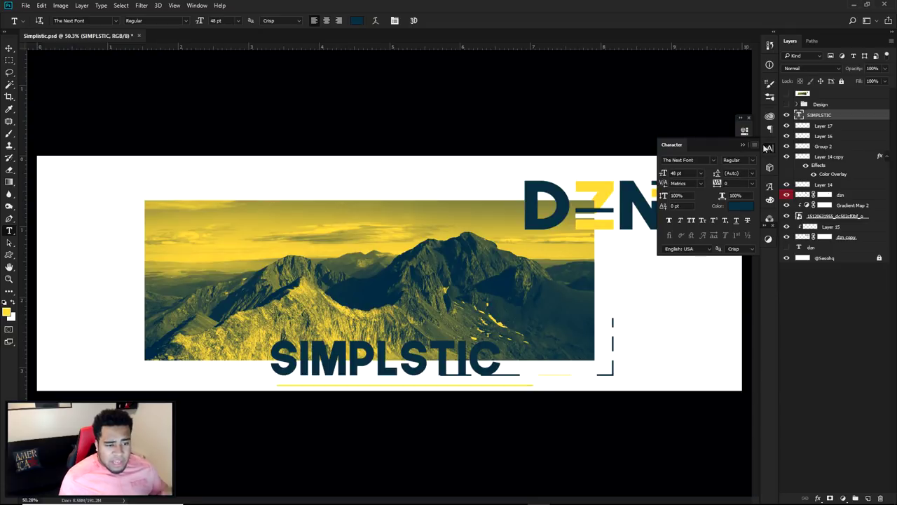
click(199, 6)
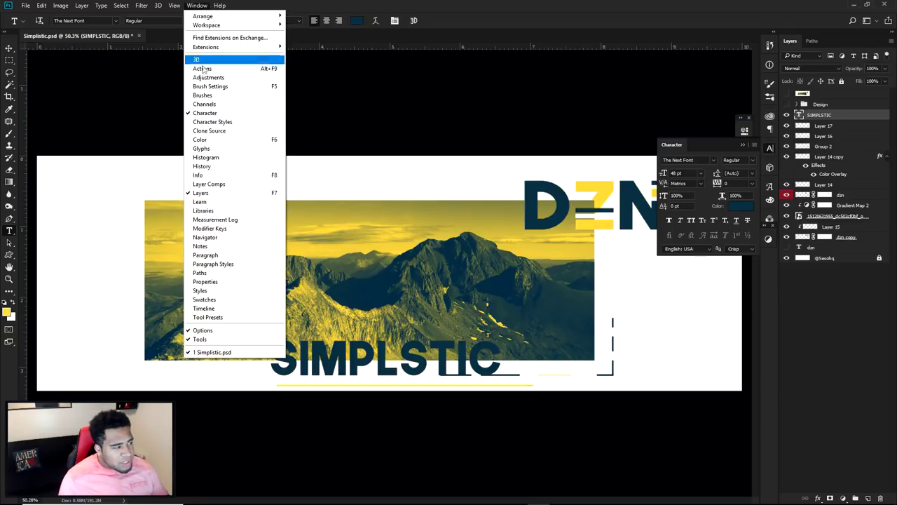
click(699, 174)
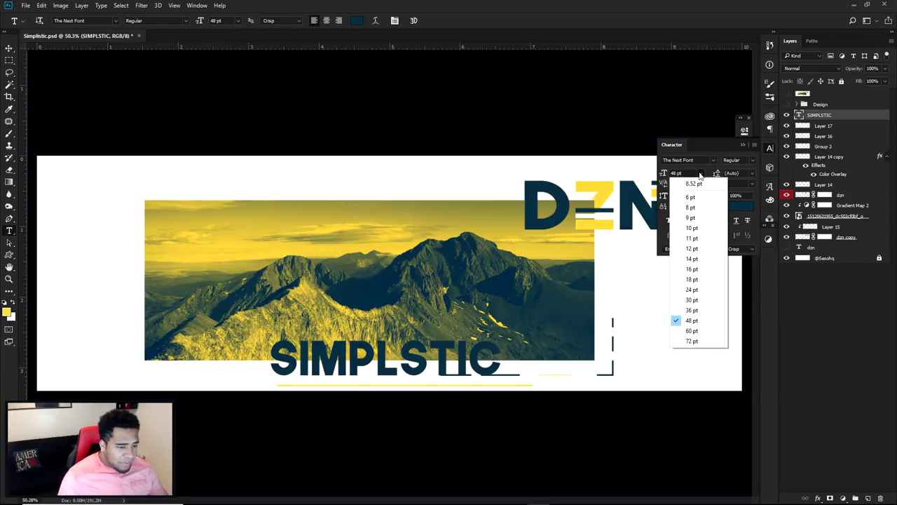
click(691, 197)
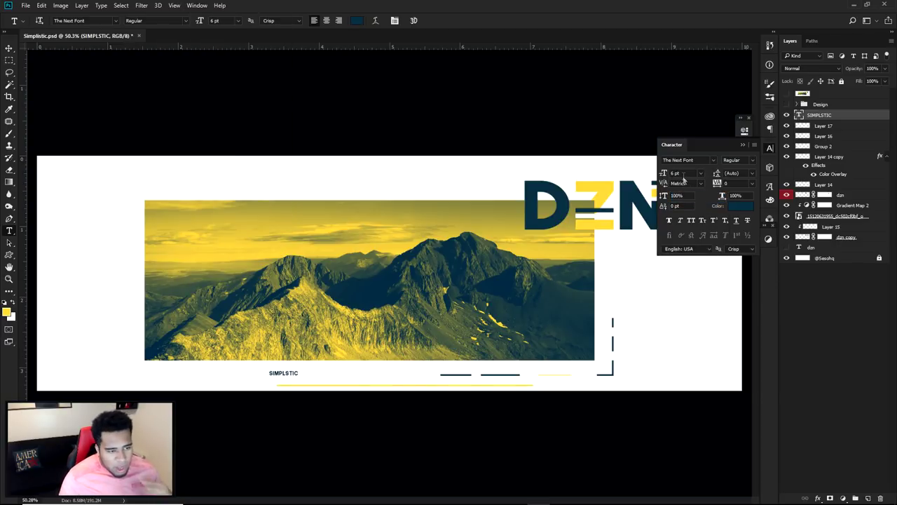
text(4)
click(734, 183)
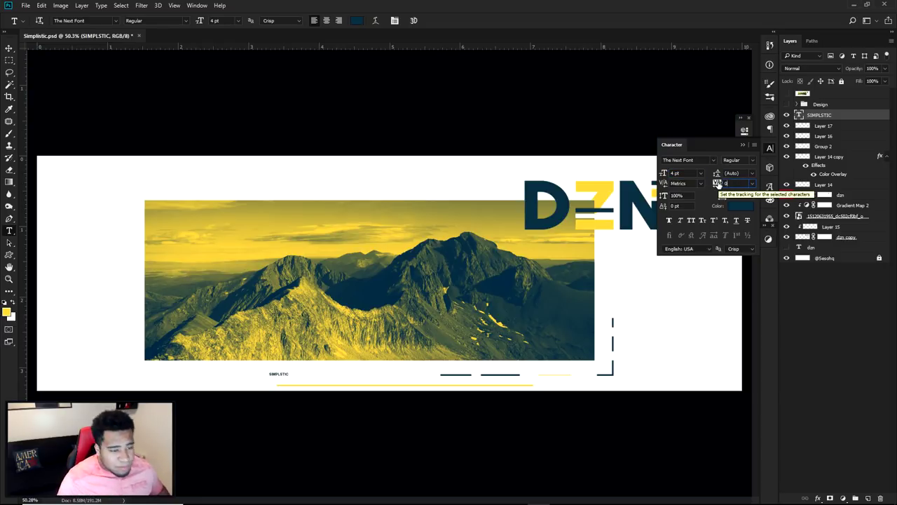
text(1000)
key(Return)
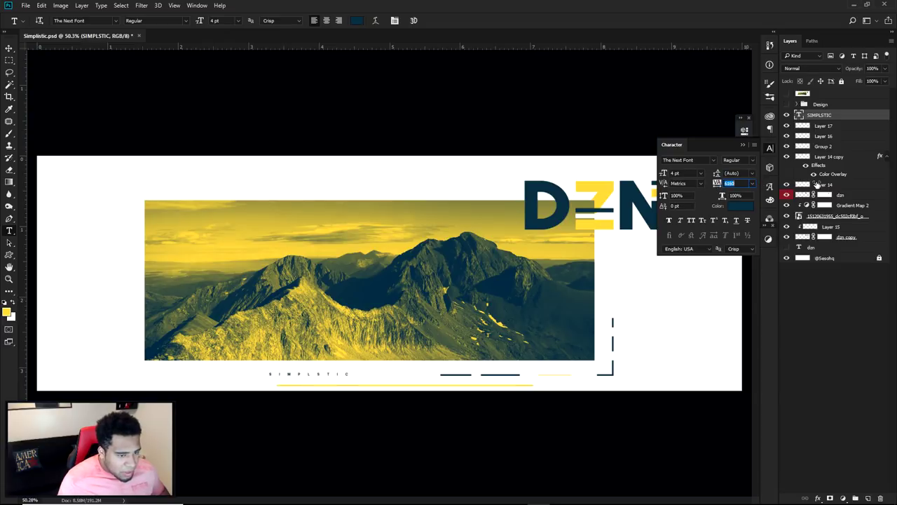
Step: Set the SIMPLSTIC caption to 5 pt and move it directly below the photo, starting at the photo's left edge
click(675, 173)
text(5)
key(Return)
key(v)
drag(491, 295, 435, 336)
Step: Select the dashed corner lines and the short yellow line together, shift them slightly up level with the caption, and deselect
scroll(490, 378, up, 3)
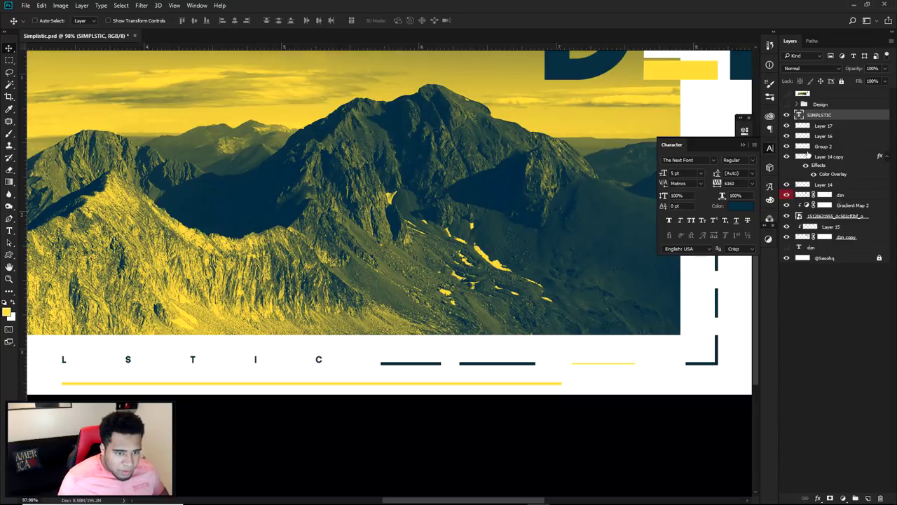
ctrl+click(717, 300)
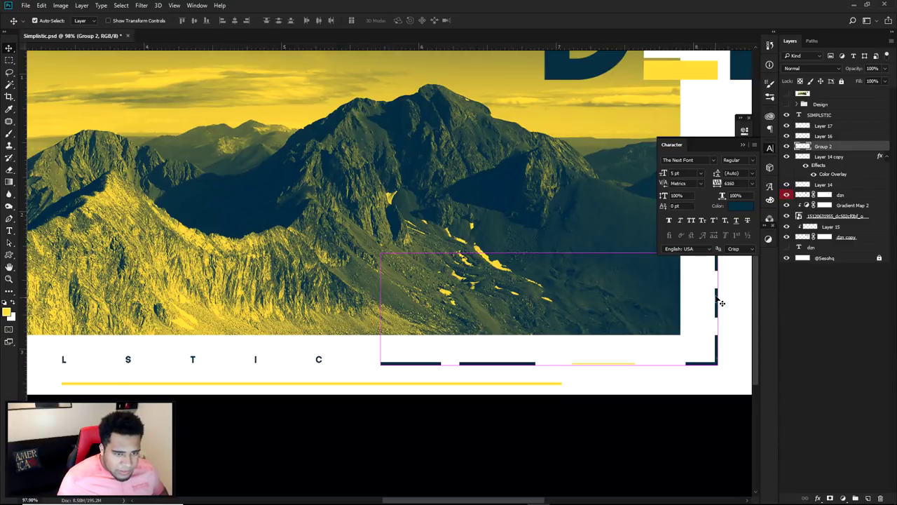
drag(663, 312, 622, 360)
key(ctrl+z)
shift+click(621, 364)
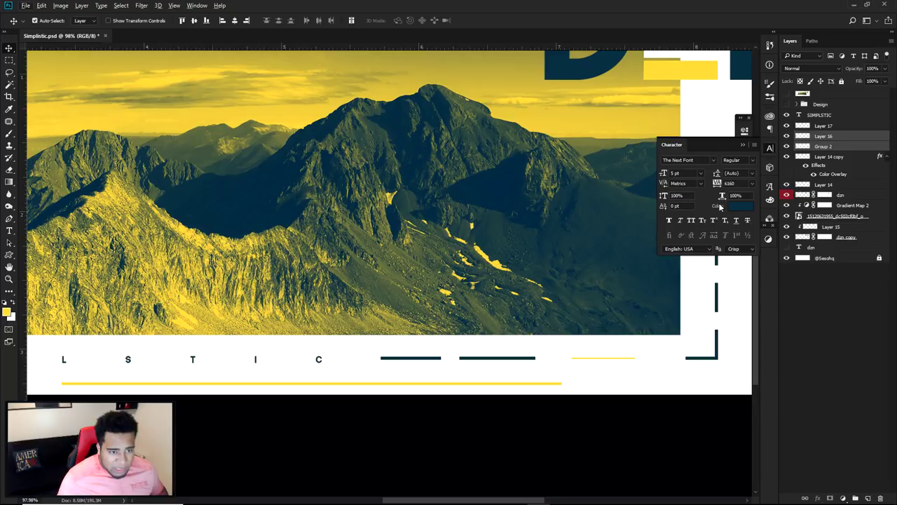
click(829, 265)
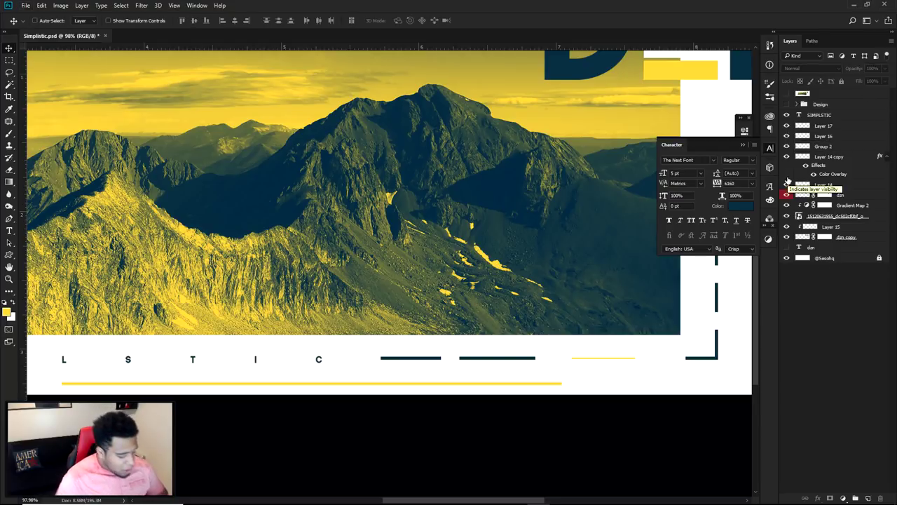
Step: Move the long yellow line below the photo slightly up, closer to the caption
click(502, 384)
key(ctrl)
drag(549, 385, 545, 381)
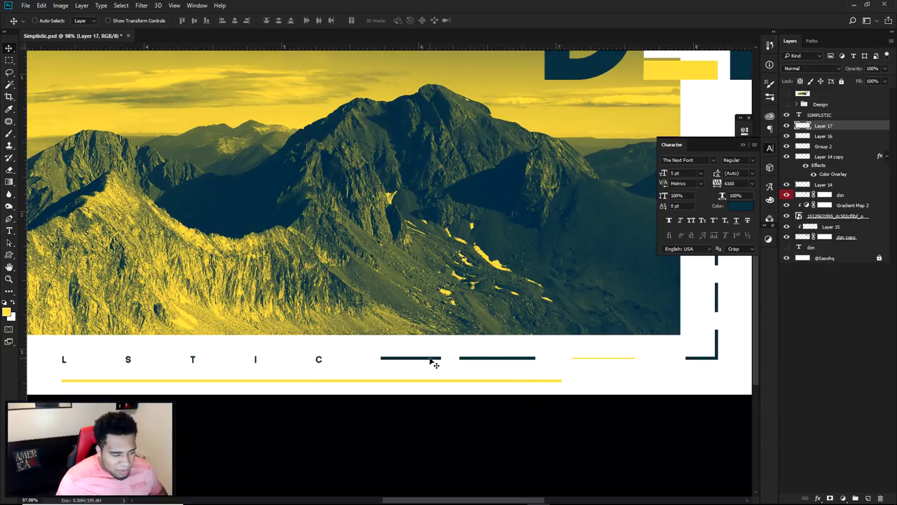
Step: Check the alignment of the SIMPLSTIC caption with the dashed corner lines and collapse the character settings
ctrl+click(319, 361)
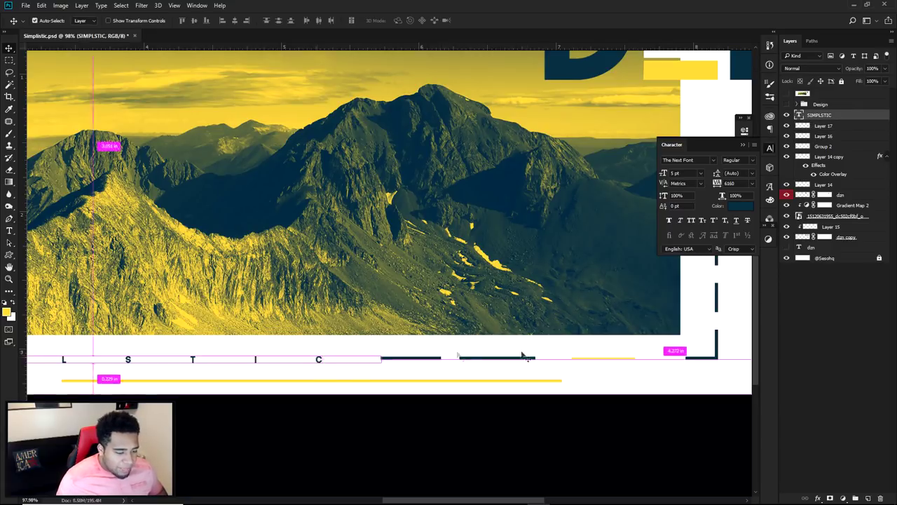
ctrl+shift+click(706, 360)
drag(654, 350, 673, 340)
scroll(533, 320, down, 5)
scroll(532, 320, up, 1)
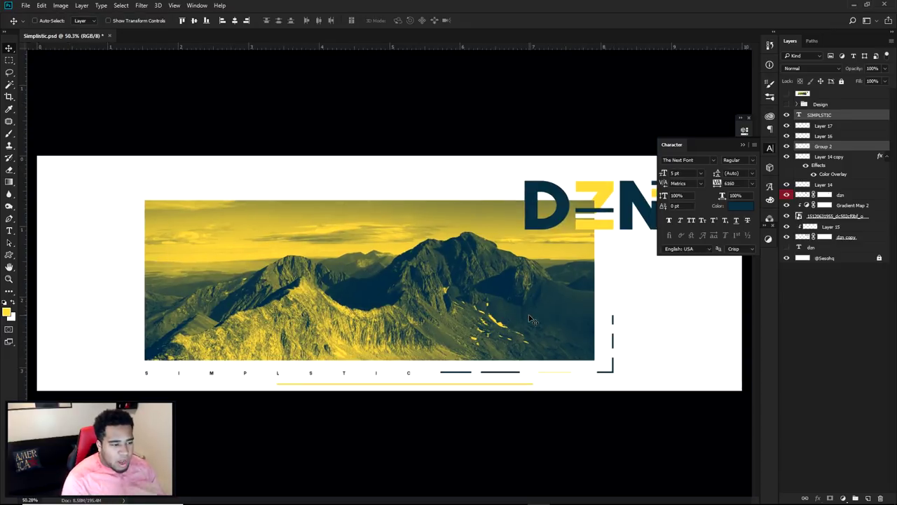
click(771, 148)
click(778, 286)
scroll(631, 225, up, 4)
mouse_move(634, 226)
mouse_down()
mouse_move(493, 307)
mouse_move(631, 225)
mouse_up()
drag(554, 179, 505, 189)
scroll(237, 146, down, 4)
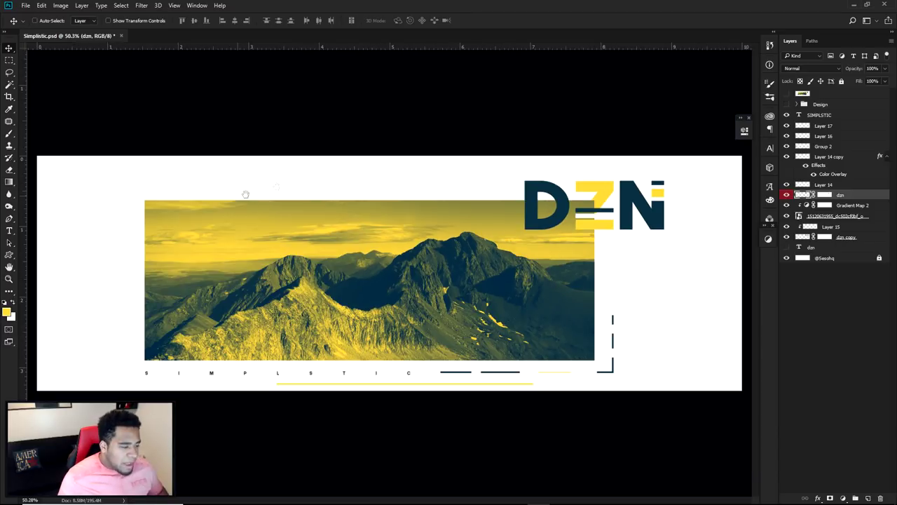
scroll(358, 250, up, 1)
scroll(358, 251, down, 1)
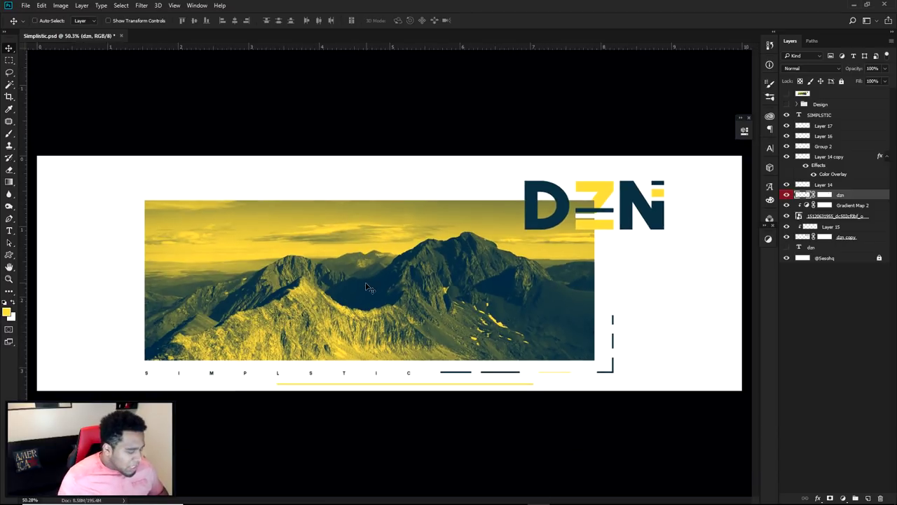
Step: Recolor the letters SIMP in the SIMPLSTIC caption to the yellow of the DZN lettering and commit the text
key(t)
drag(239, 373, 98, 344)
click(413, 20)
click(356, 20)
click(615, 192)
click(804, 289)
click(429, 21)
key(v)
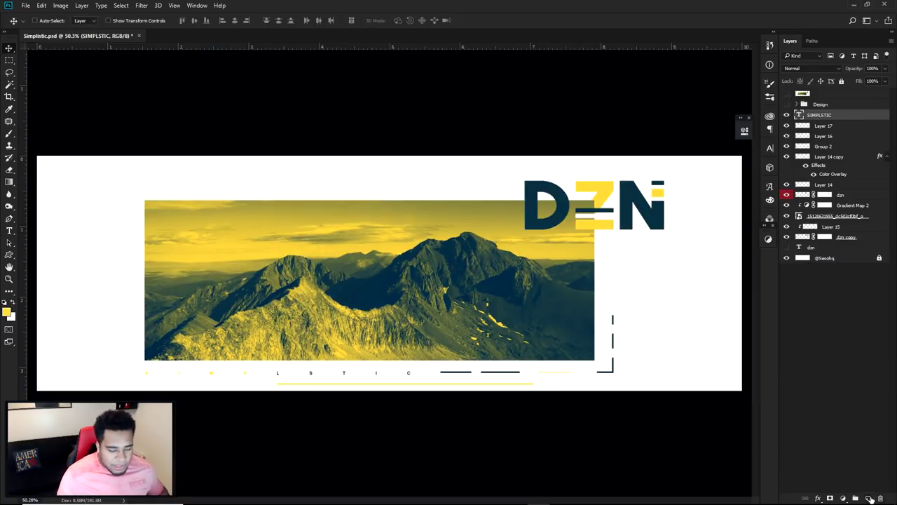
Step: On a new layer, select a long thin horizontal strip above the photo, fill it with yellow and deselect
click(869, 498)
key(m)
drag(203, 171, 483, 174)
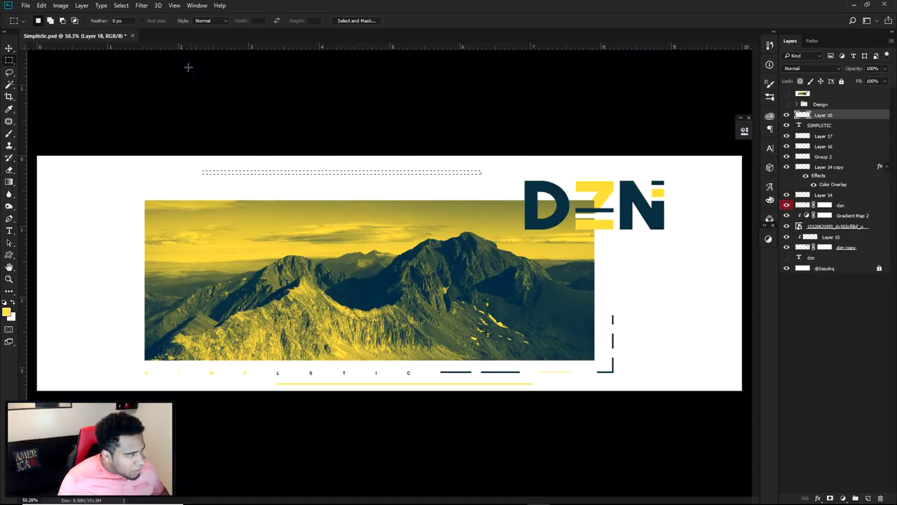
key(alt+BackSpace)
key(ctrl+d)
key(v)
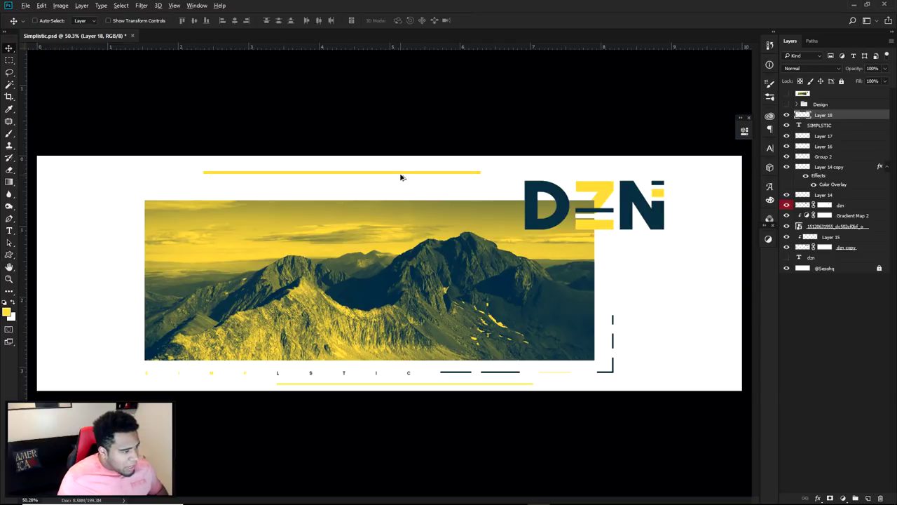
Step: Duplicate the upper yellow line just beneath itself and transform the copy to be shorter, thinner and centered
drag(401, 177, 400, 188)
key(ctrl+t)
drag(481, 186, 414, 186)
key(Return)
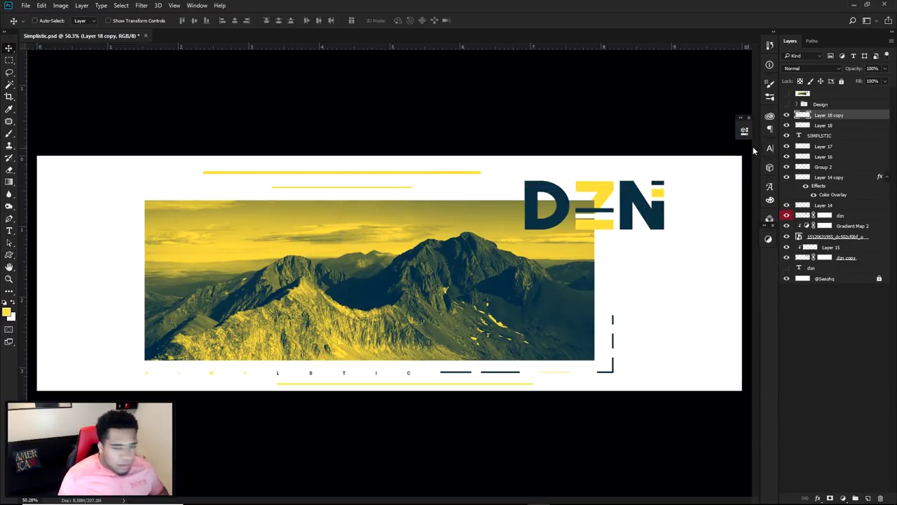
Step: Give the shorter line a dark blue Color Overlay, rasterize its layer style and shift it slightly to the right
double_click(860, 117)
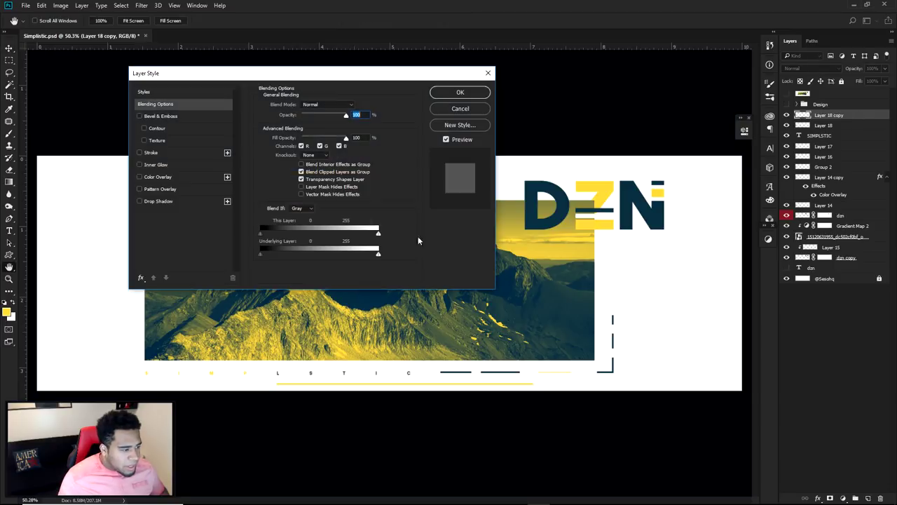
click(157, 177)
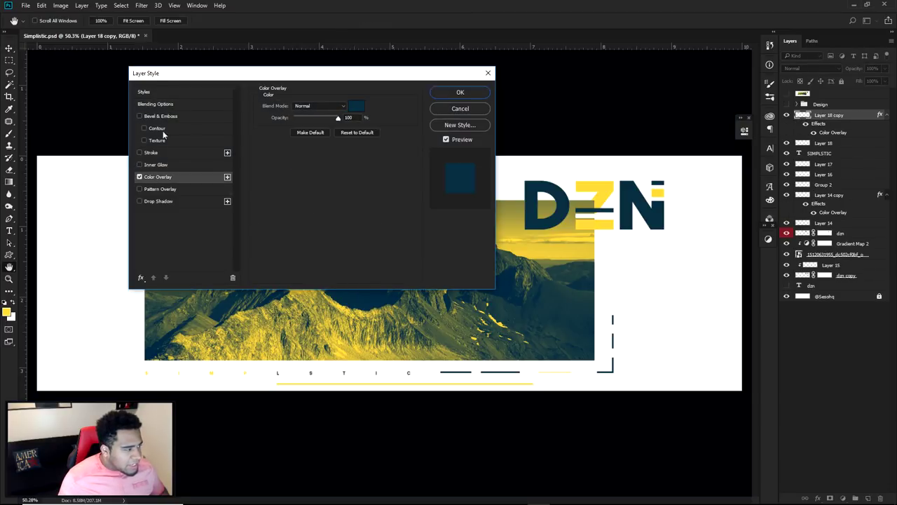
click(472, 97)
right_click(831, 115)
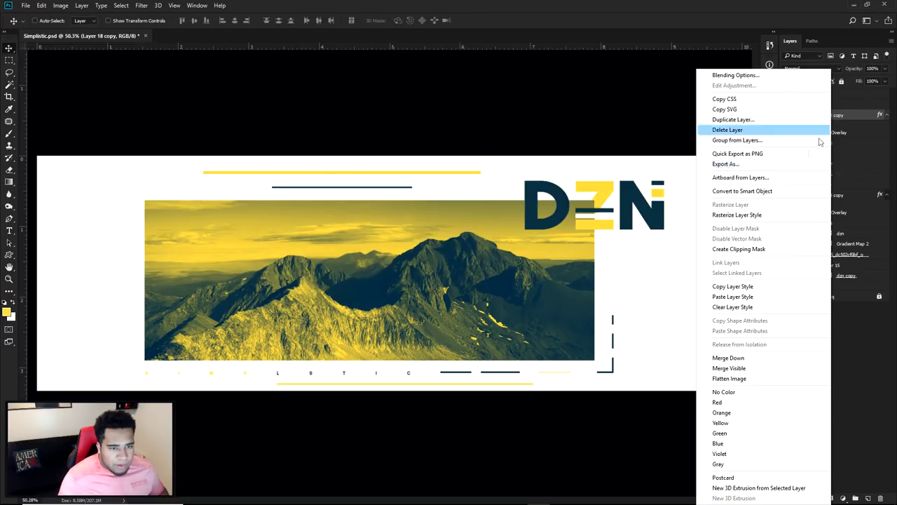
click(748, 216)
drag(456, 200, 459, 201)
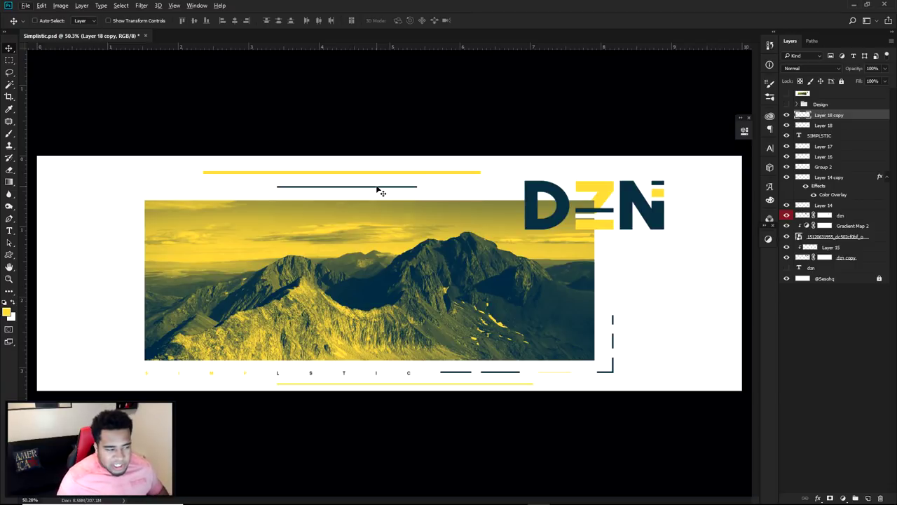
Step: Check the reference design briefly and add a text layer reading "GRAPHIC DEINER" near the banner's upper left corner
scroll(377, 188, down, 1)
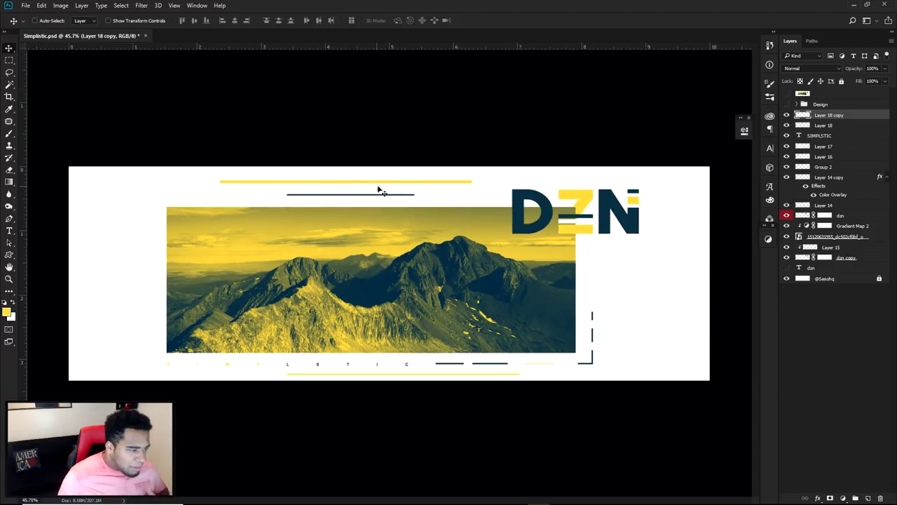
click(787, 94)
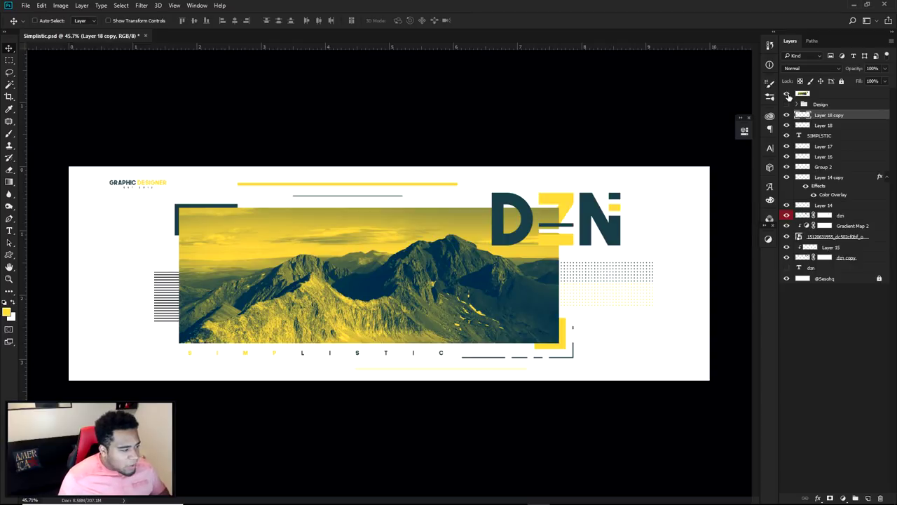
click(787, 94)
key(t)
click(118, 183)
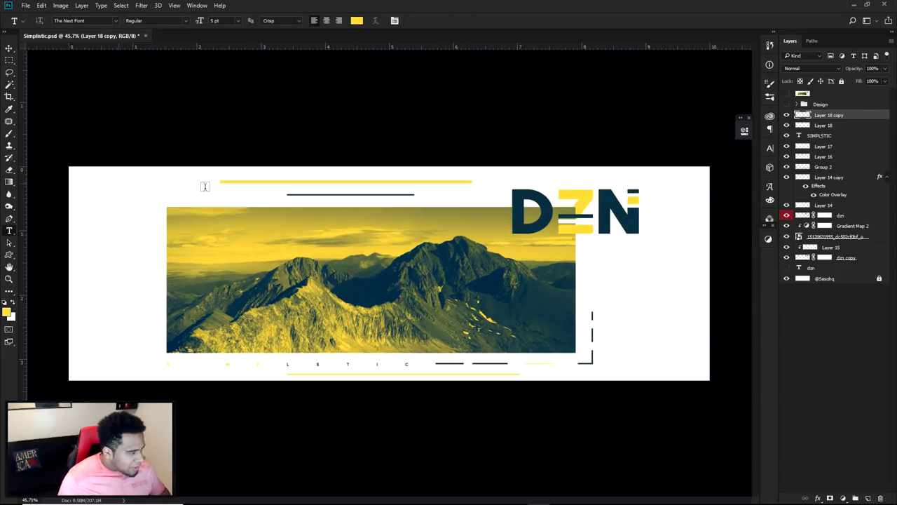
text(SIMPLISTIC)
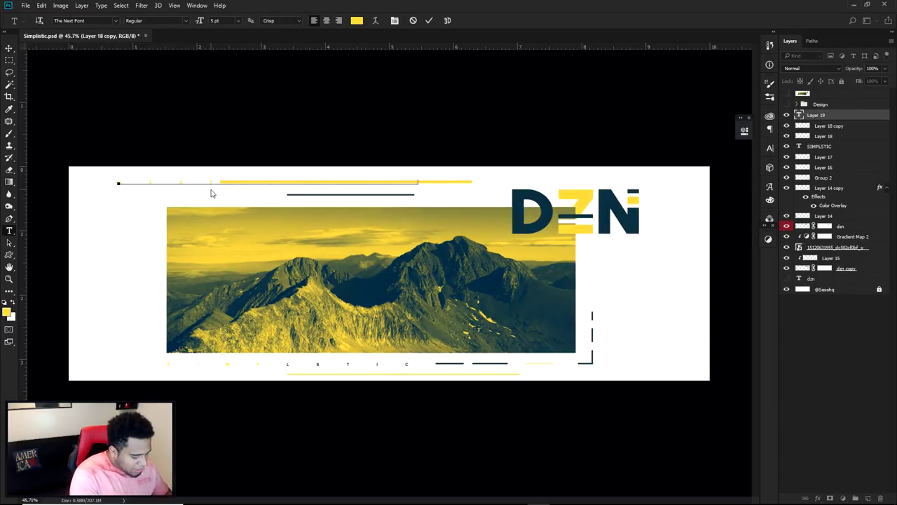
Step: Set the whole new heading text to 8 pt with 0 tracking and commit it
key(ctrl+a)
key(ctrl+t)
click(731, 183)
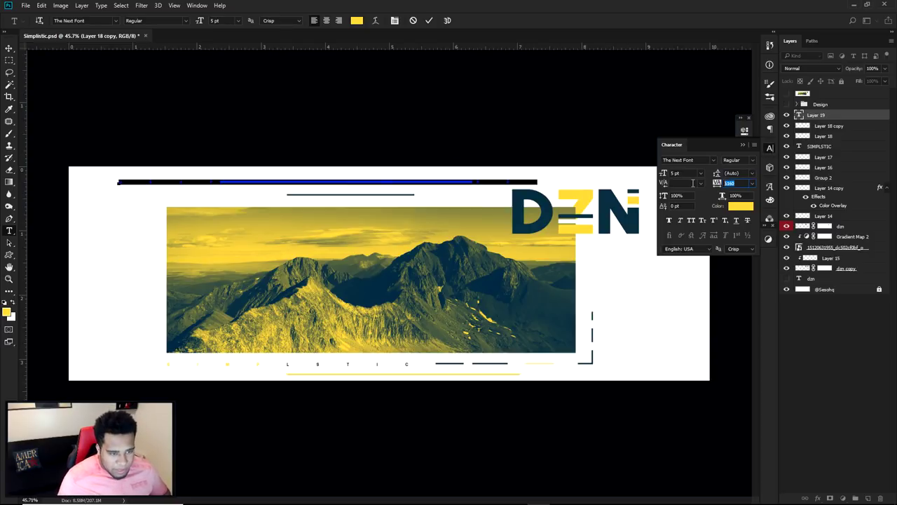
click(700, 174)
click(694, 206)
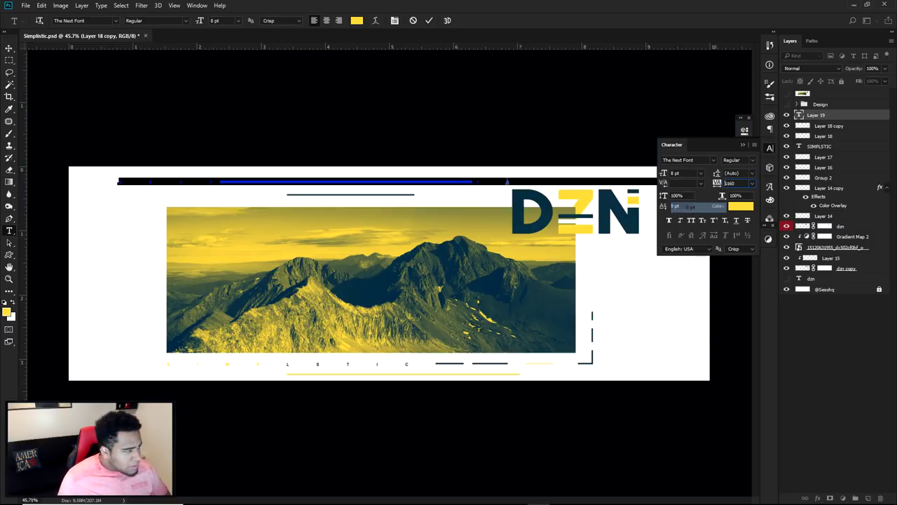
text(0)
key(Return)
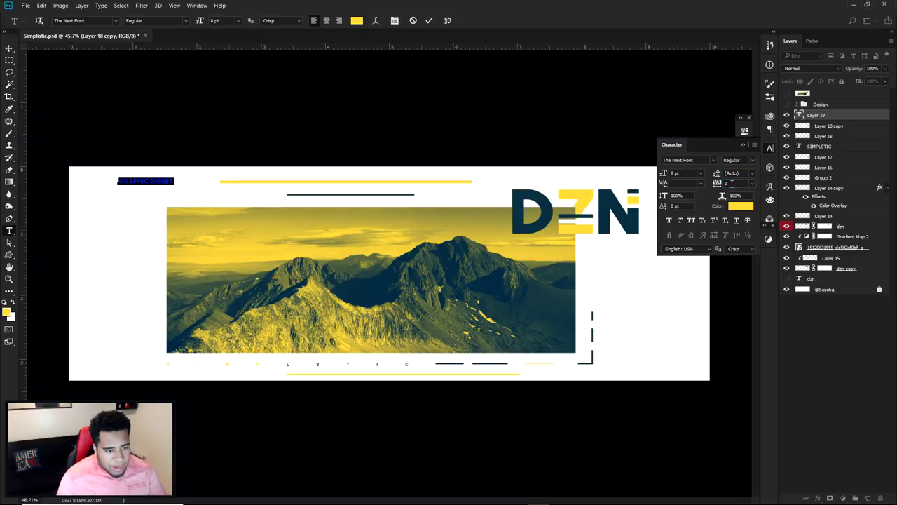
click(429, 21)
Step: Shift the heading slightly to the left and correct its wording to "GRAPHIC DESIGNER"
drag(190, 192, 186, 195)
triple_click(162, 182)
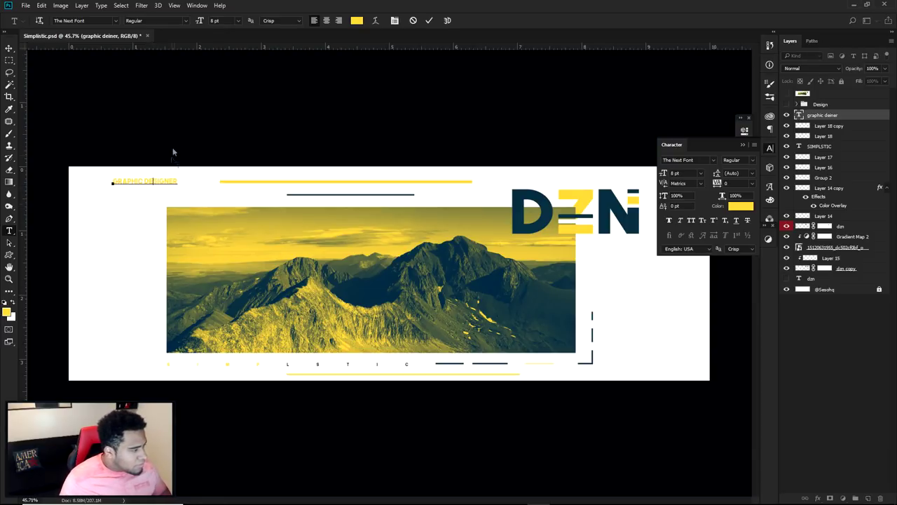
click(153, 181)
Step: Recolor the word DESIGNER in the heading to dark blue and commit the text
double_click(142, 180)
click(357, 20)
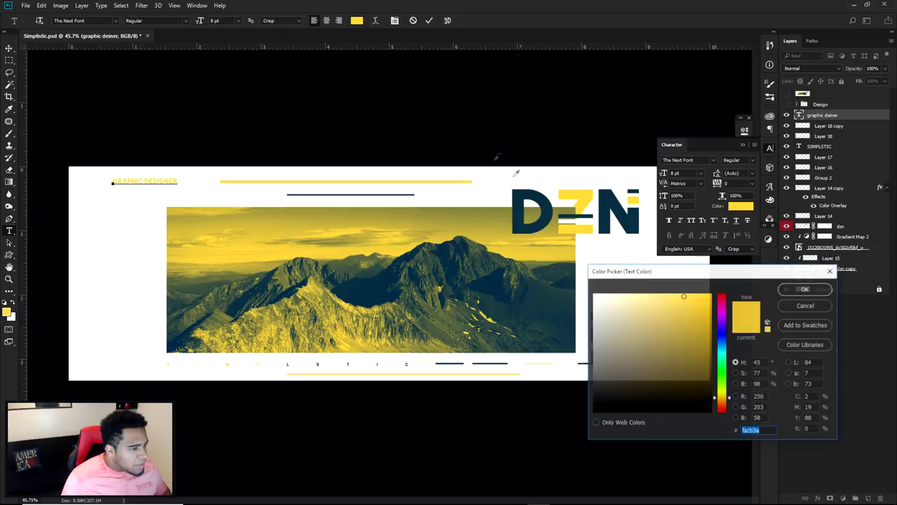
click(722, 347)
click(680, 379)
click(805, 290)
click(429, 21)
Step: Move the heading nearer the banner's corner, duplicate it just beneath and change the copy's text to "EST 2012"
key(v)
mouse_move(197, 187)
mouse_down()
mouse_move(191, 179)
mouse_move(186, 190)
mouse_up()
key(t)
triple_click(144, 187)
text(gr)
text(18)
Step: Reduce the whole EST 2012 text to 3 pt and commit it
key(ctrl+a)
click(701, 173)
click(690, 197)
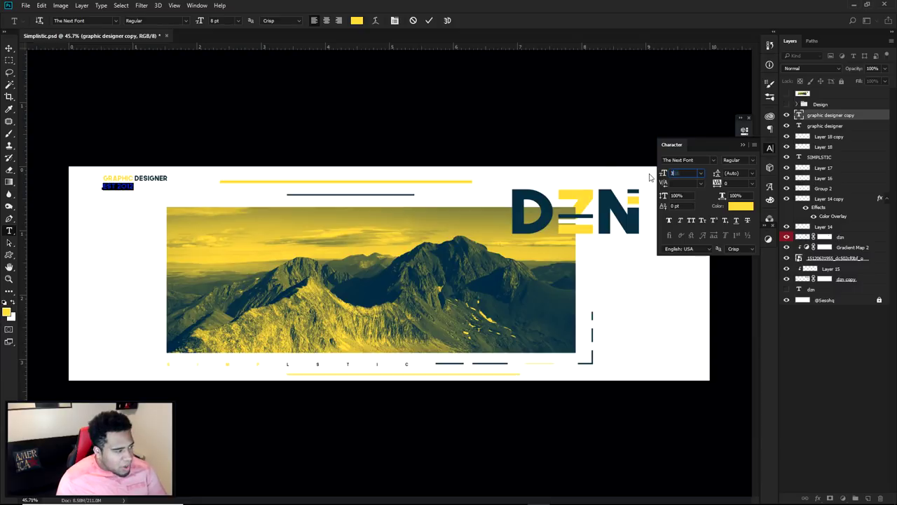
text(3)
click(429, 22)
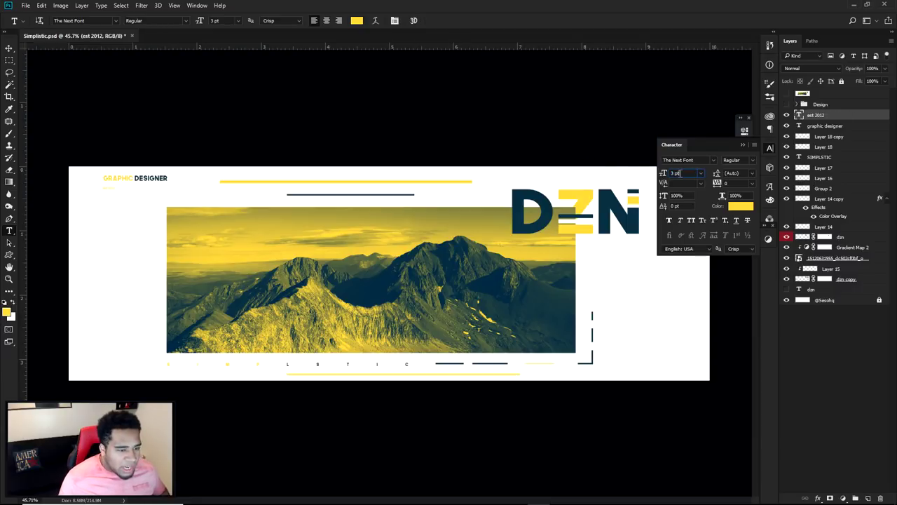
Step: Set the EST 2012 text to 5 pt and recolor it to the dark blue of the DZN lettering
text(5)
key(Return)
click(737, 209)
click(531, 203)
click(793, 290)
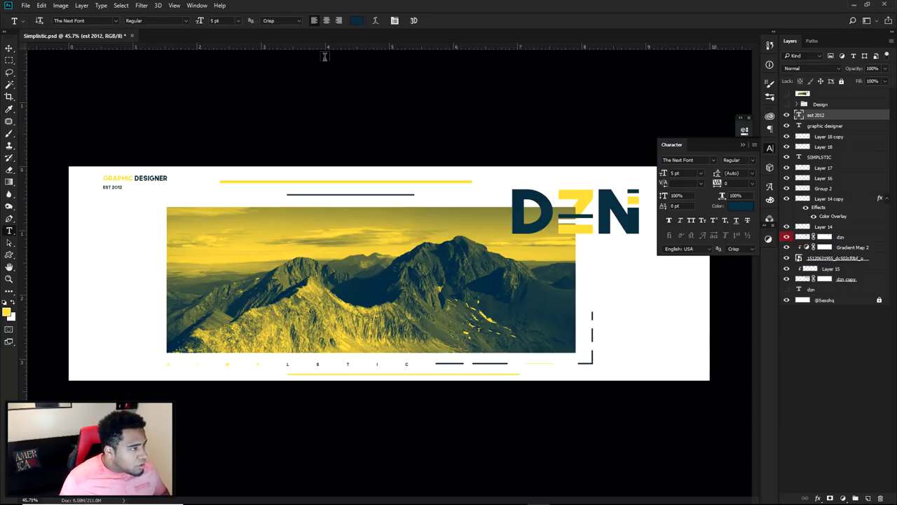
Step: Set the EST 2012 text's letter tracking to 1240 and move the line closer beneath the GRAPHIC DESIGNER heading
key(v)
scroll(106, 202, up, 5)
text(1240)
key(Return)
mouse_move(294, 146)
mouse_down()
mouse_move(298, 133)
mouse_move(284, 149)
mouse_move(301, 124)
mouse_move(294, 135)
mouse_up()
Step: Recolor the 2012 in the EST 2012 line to the banner's yellow and commit the text
key(t)
double_click(242, 133)
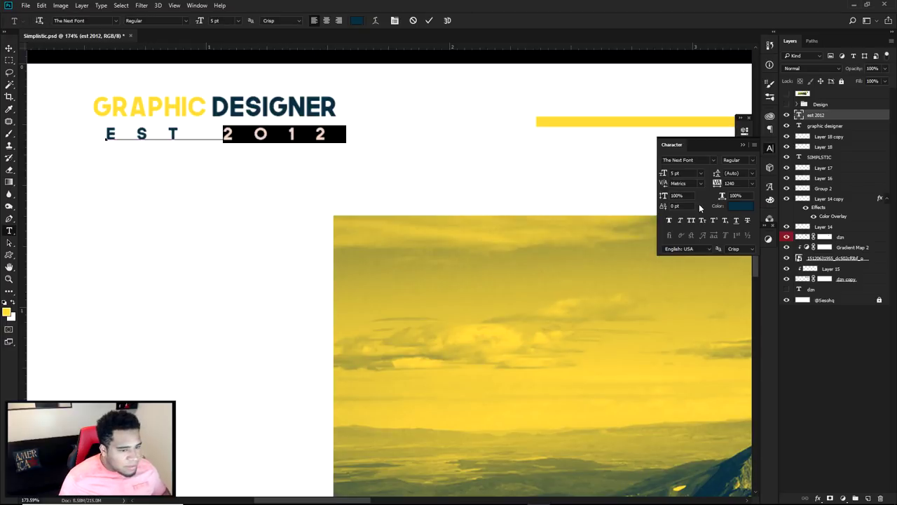
click(741, 205)
click(645, 123)
key(Return)
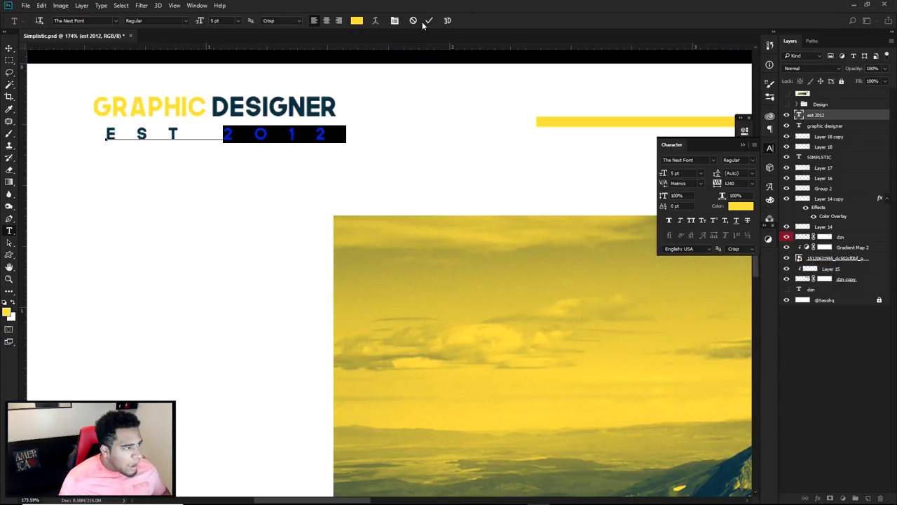
click(429, 21)
key(v)
Step: Show the reference image layer briefly and hide it again to compare it with the whole banner
scroll(422, 134, down, 5)
scroll(411, 140, down, 2)
scroll(400, 185, up, 1)
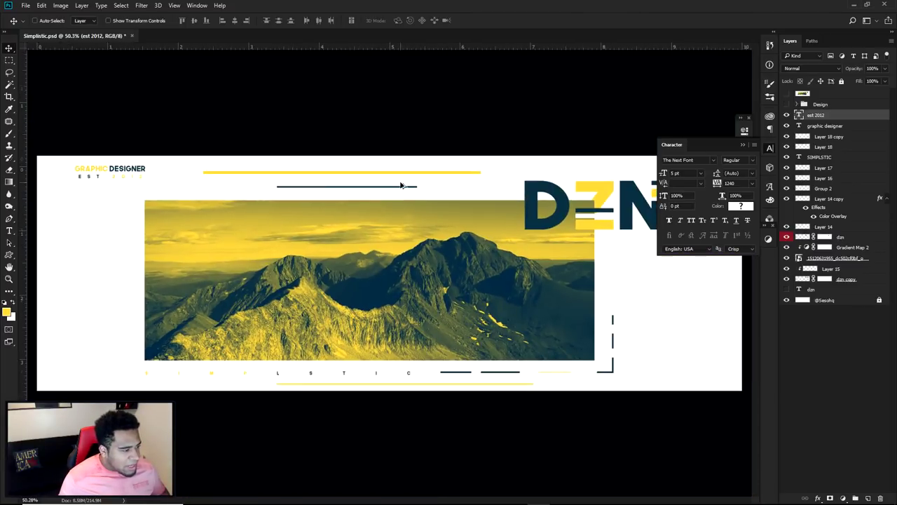
click(787, 94)
click(786, 94)
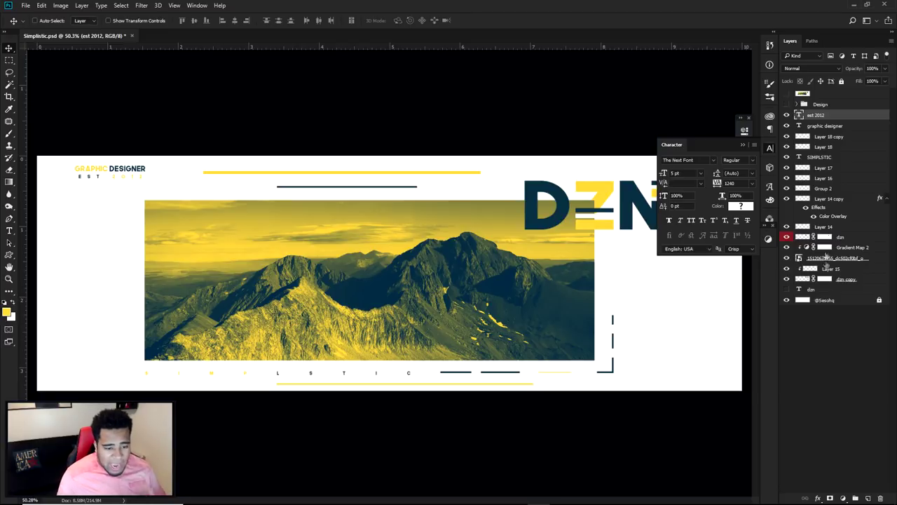
Step: Add a new layer above the hidden dzn text layer and fill a yellow square behind the photo's lower-right corner
click(831, 288)
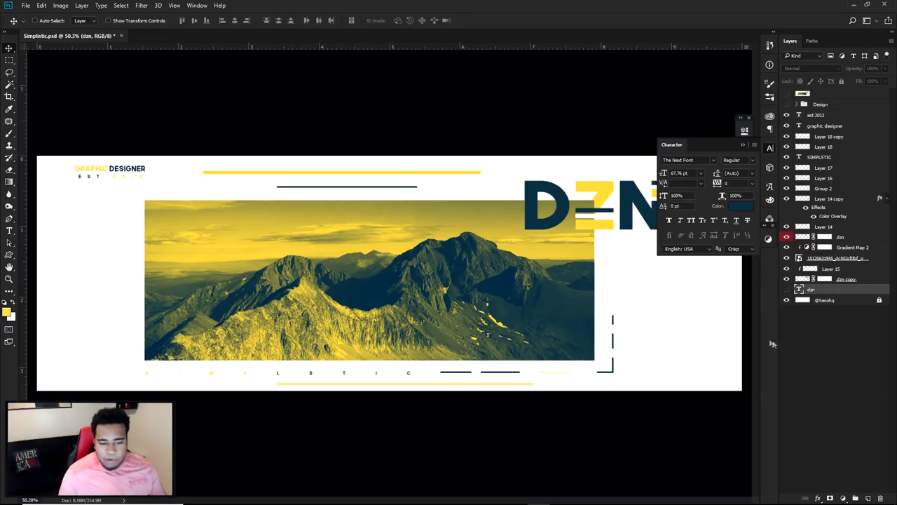
click(869, 498)
key(m)
scroll(600, 356, up, 3)
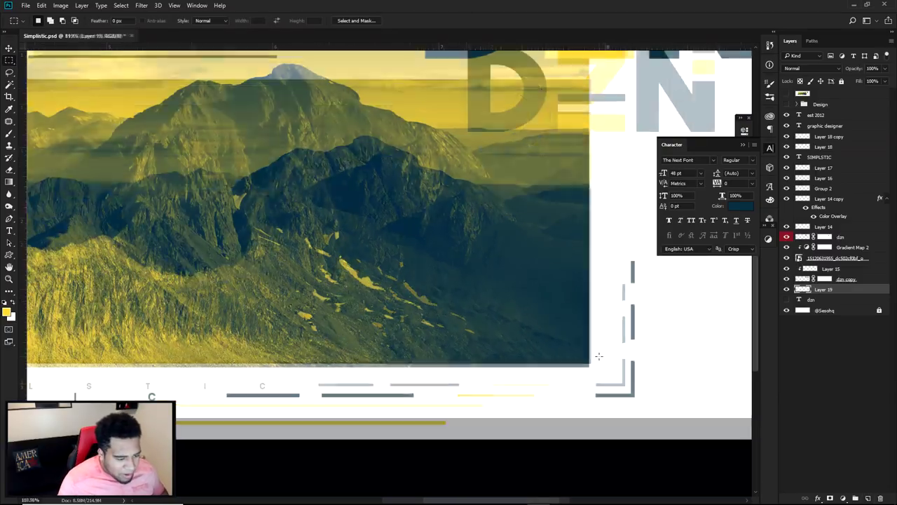
mouse_move(567, 354)
mouse_down()
mouse_move(608, 396)
mouse_move(574, 365)
mouse_up()
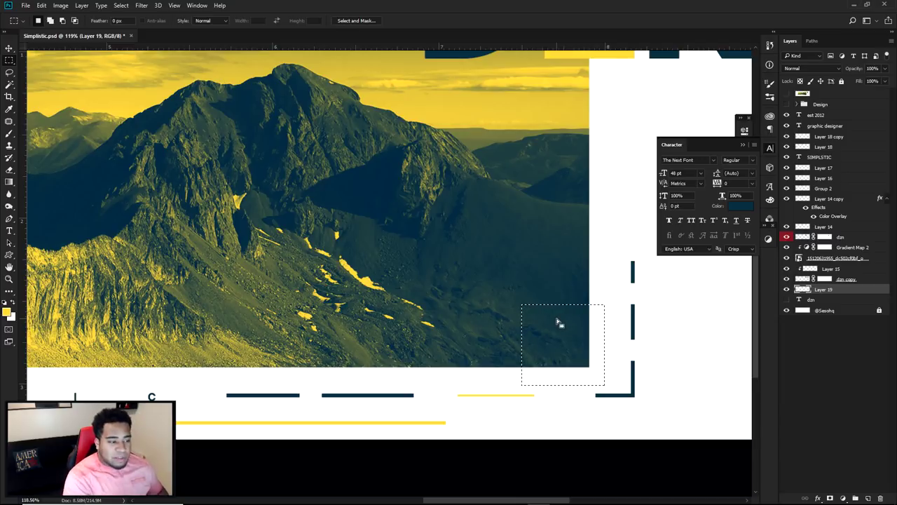
key(alt+BackSpace)
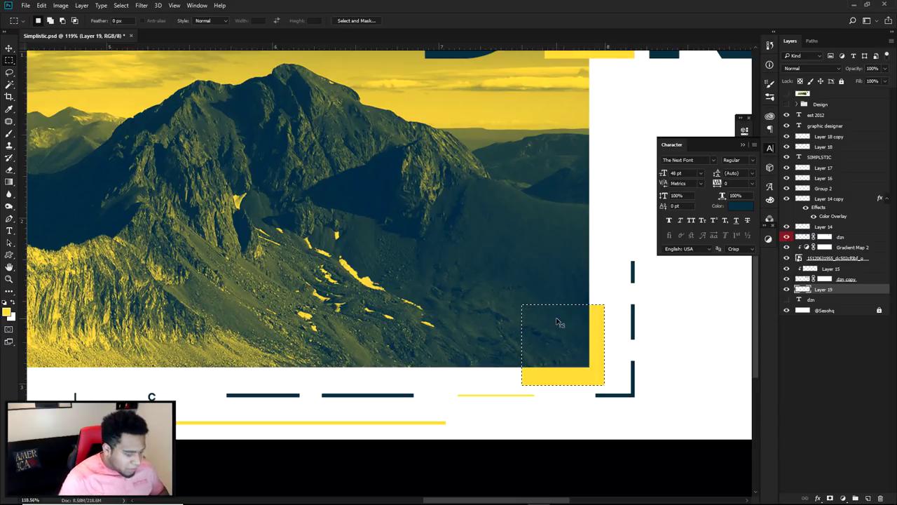
key(ctrl+d)
Step: Duplicate the yellow corner block to the photo's upper-left corner and stretch the copy horizontally to more than twice its width
key(v)
key(ctrl+0)
drag(603, 348, 249, 219)
key(ctrl+t)
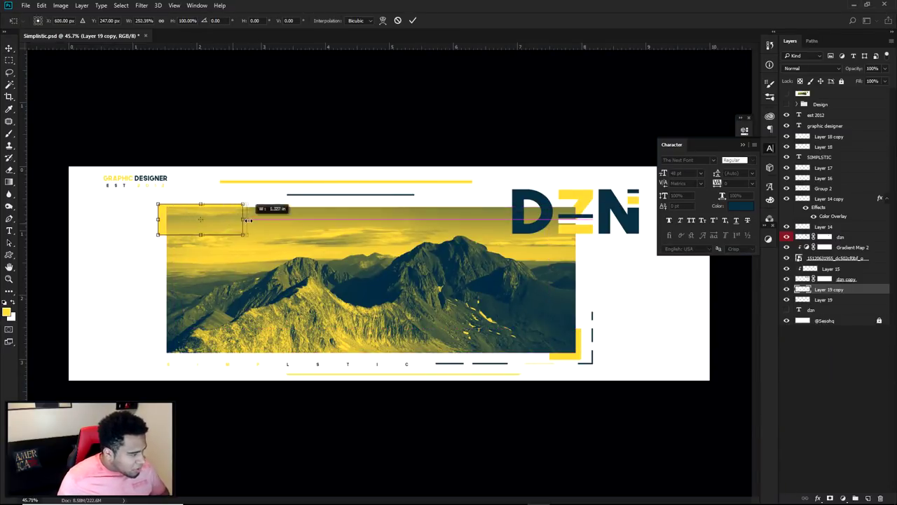
key(Return)
Step: Nudge the widened block right and slightly up so only a thin edge sticks out around the photo's upper-left corner
key(Right)
key(Right)
key(Right)
key(Right)
key(Right)
key(Right)
key(Right)
key(Right)
key(Right)
key(Right)
key(Right)
key(Up)
key(Right)
Step: Apply a dark blue Color Overlay to the upper-left corner block and rasterize its layer style
double_click(858, 288)
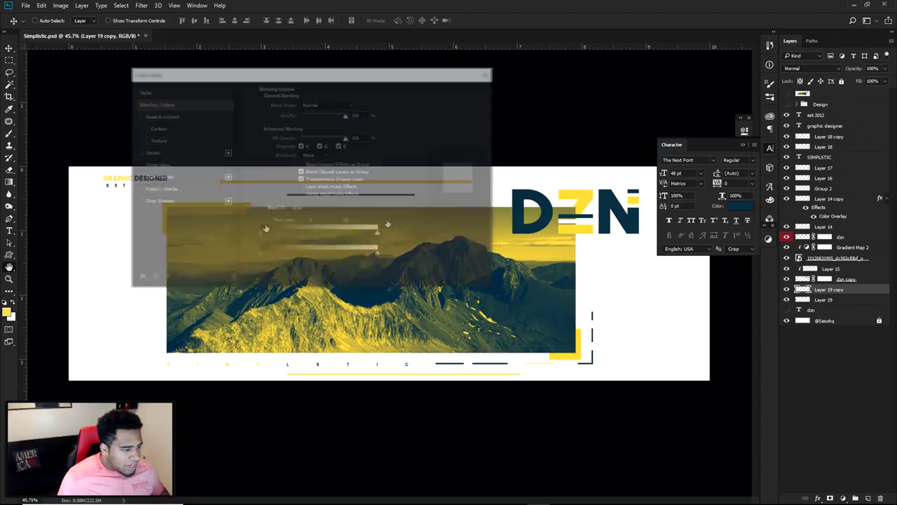
click(158, 176)
click(459, 92)
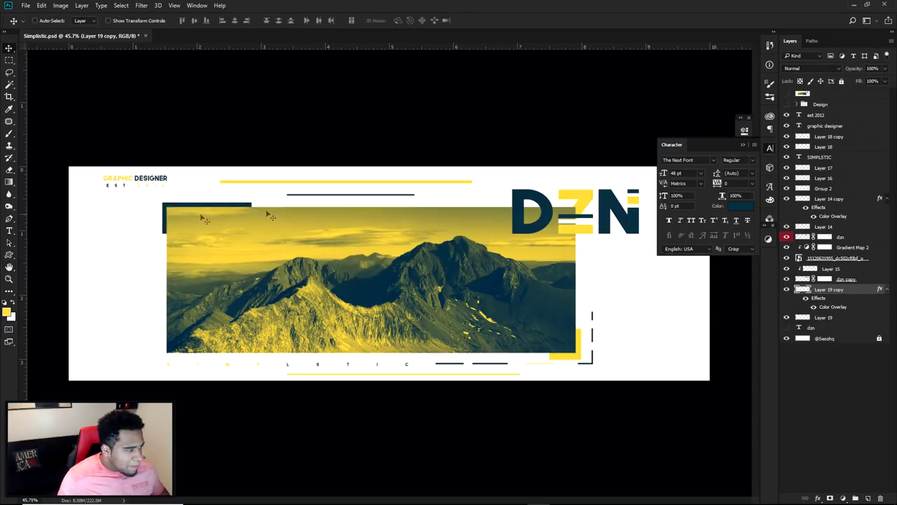
right_click(843, 289)
click(748, 215)
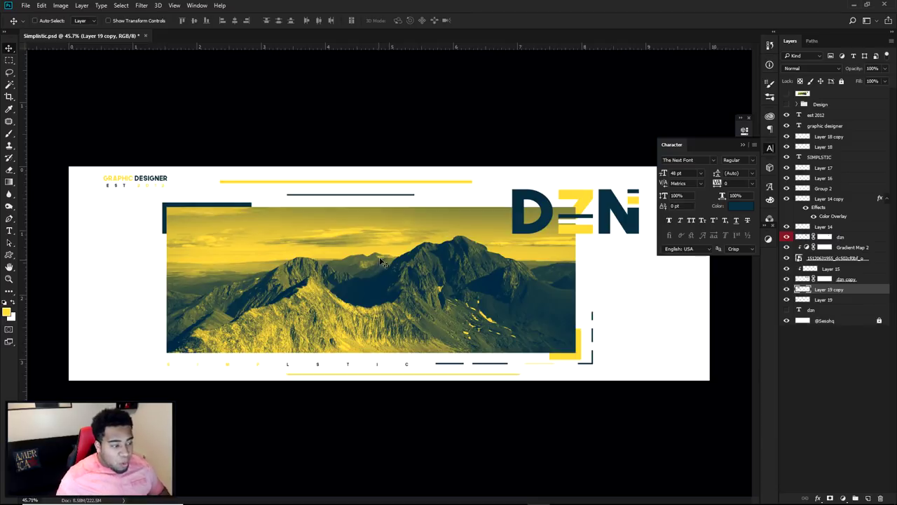
Step: Draw a circle about 1014 px across over the photo's lower-left corner with the Ellipse tool
click(770, 149)
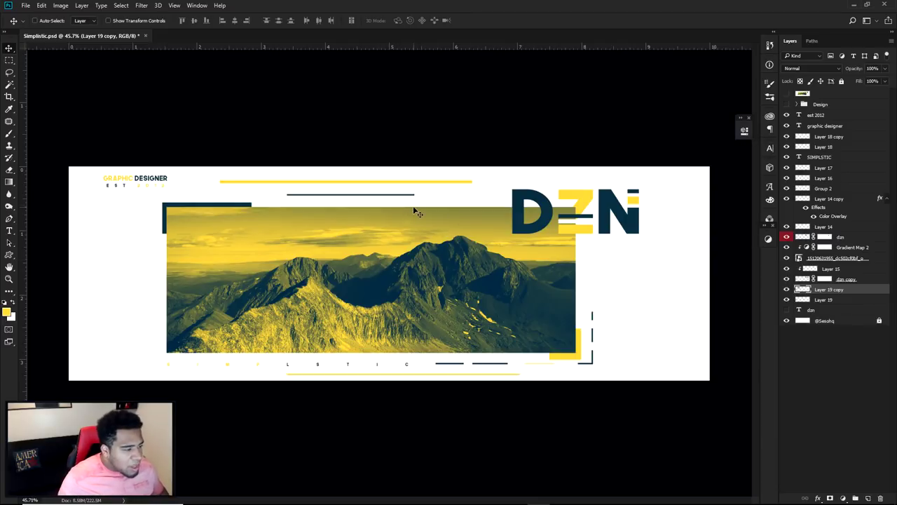
click(9, 254)
click(68, 272)
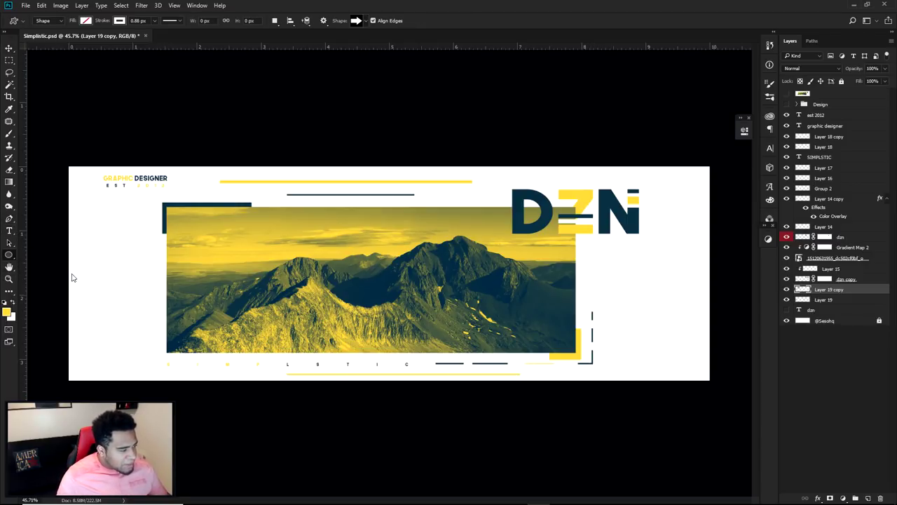
drag(154, 342, 265, 449)
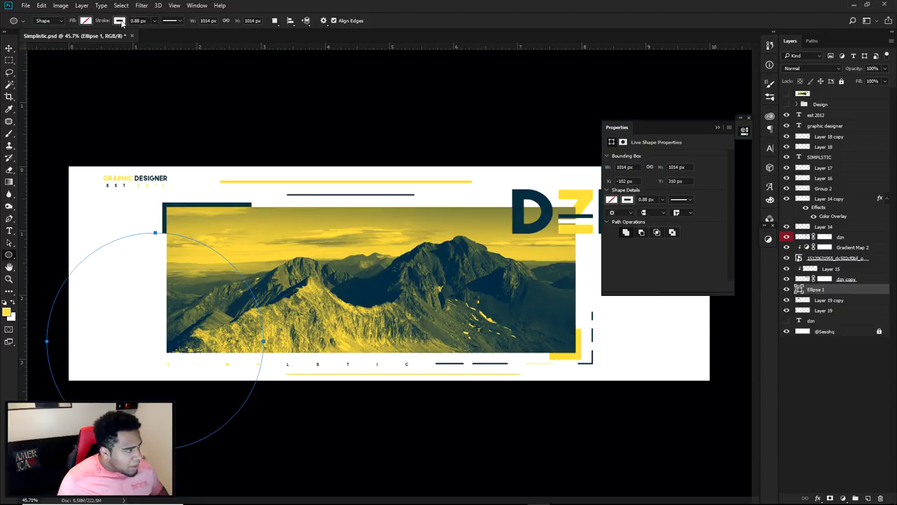
Step: Give the unfilled circle a dark blue stroke about 42.89 px thick
click(121, 22)
click(90, 21)
click(119, 22)
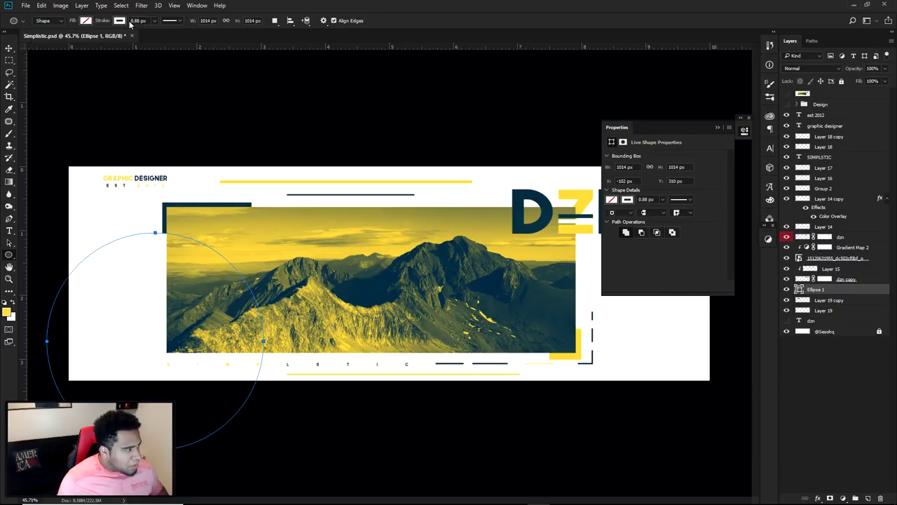
click(123, 22)
click(86, 22)
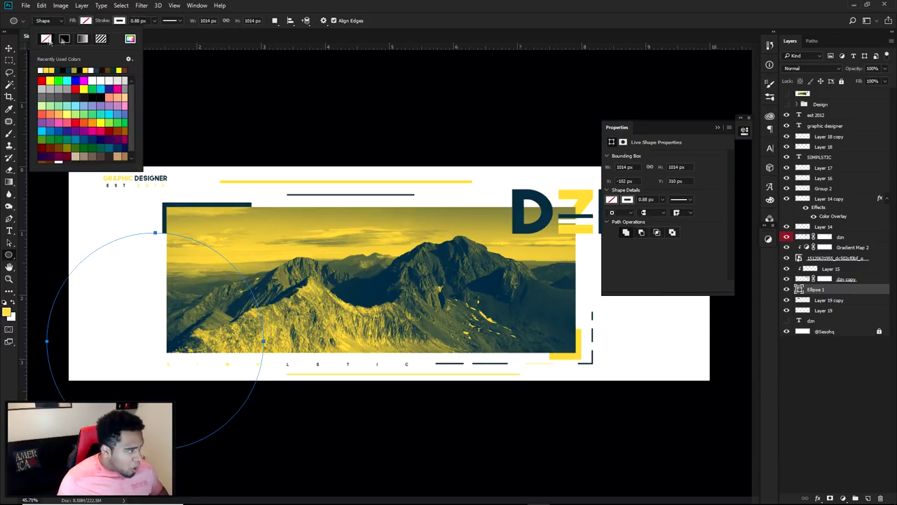
click(154, 21)
drag(149, 34, 158, 35)
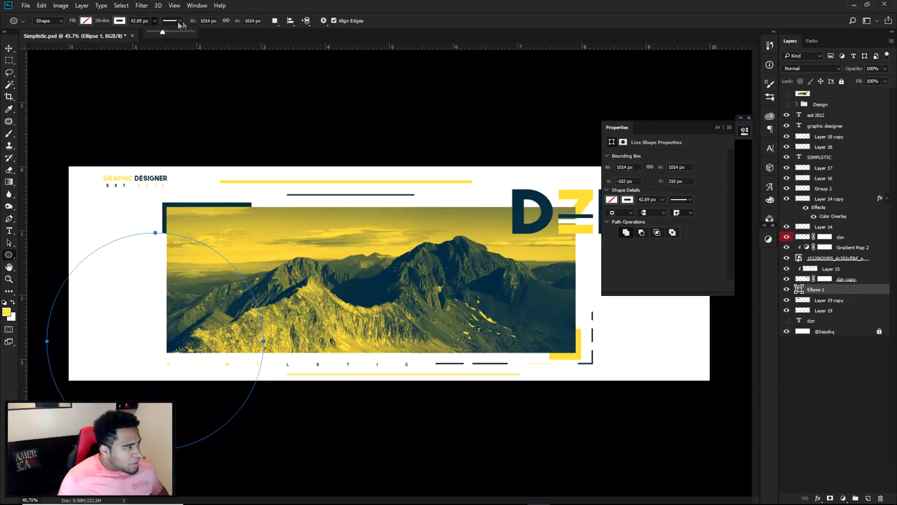
click(175, 21)
click(120, 21)
click(120, 21)
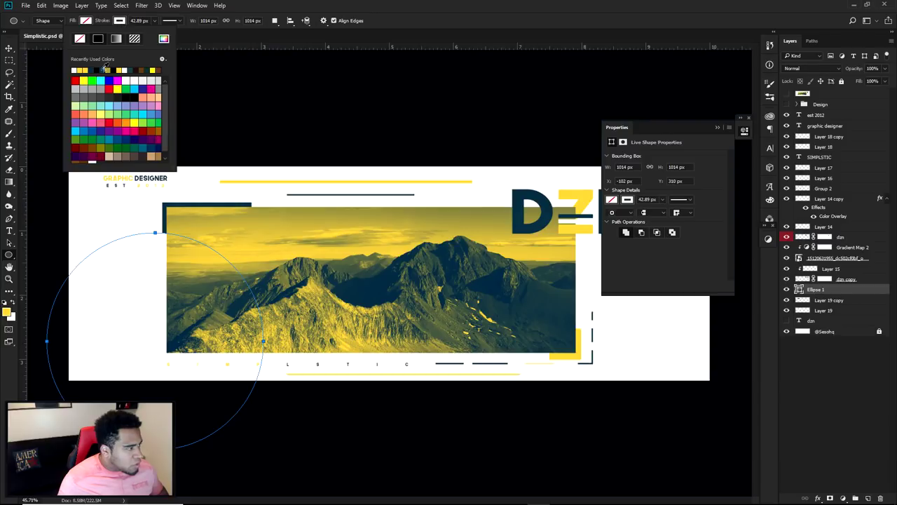
click(94, 69)
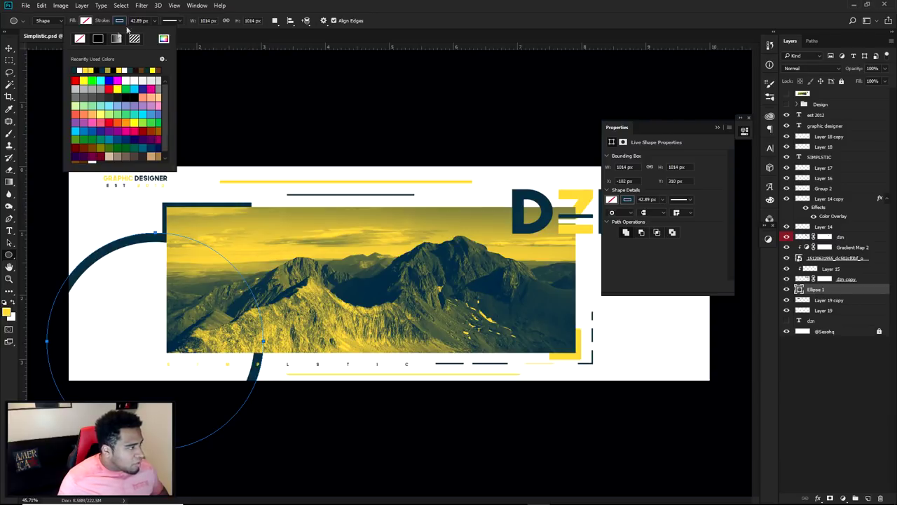
Step: Thicken the circle's stroke to about 53.8 px and move the circle down and left, partly off the banner
click(175, 21)
click(155, 21)
click(155, 20)
drag(151, 33, 156, 33)
drag(289, 289, 255, 317)
scroll(237, 377, up, 5)
scroll(237, 377, up, 2)
drag(209, 376, 240, 363)
scroll(241, 363, down, 4)
scroll(240, 364, down, 5)
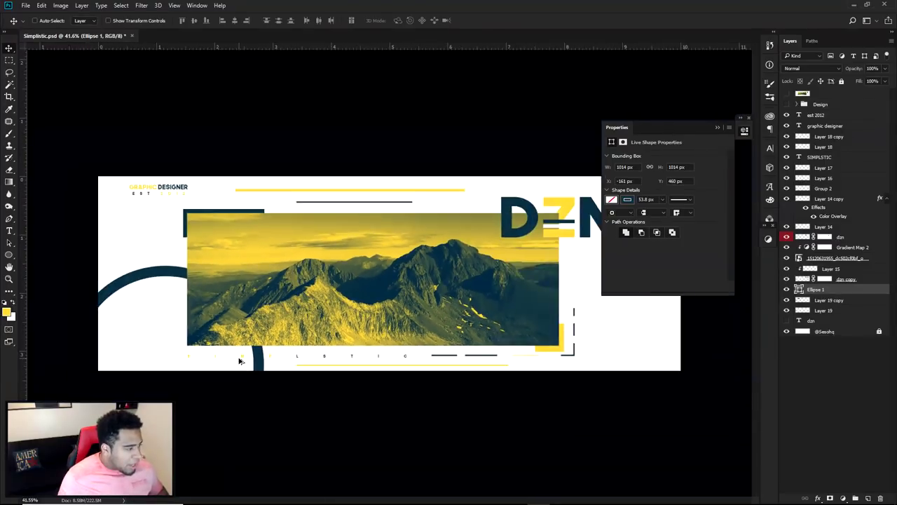
Step: Try a copy of the circle behind the DZN lettering, and delete both circles
click(745, 131)
drag(188, 418, 544, 267)
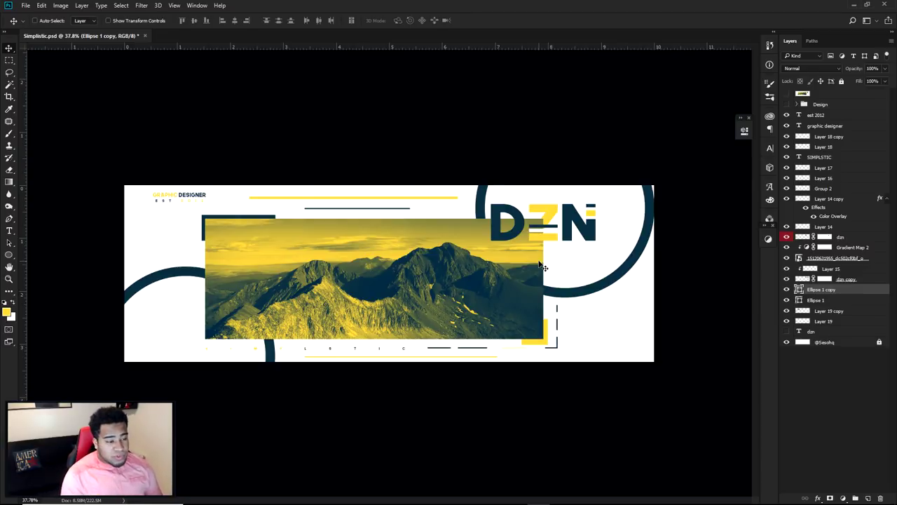
key(Delete)
key(Delete)
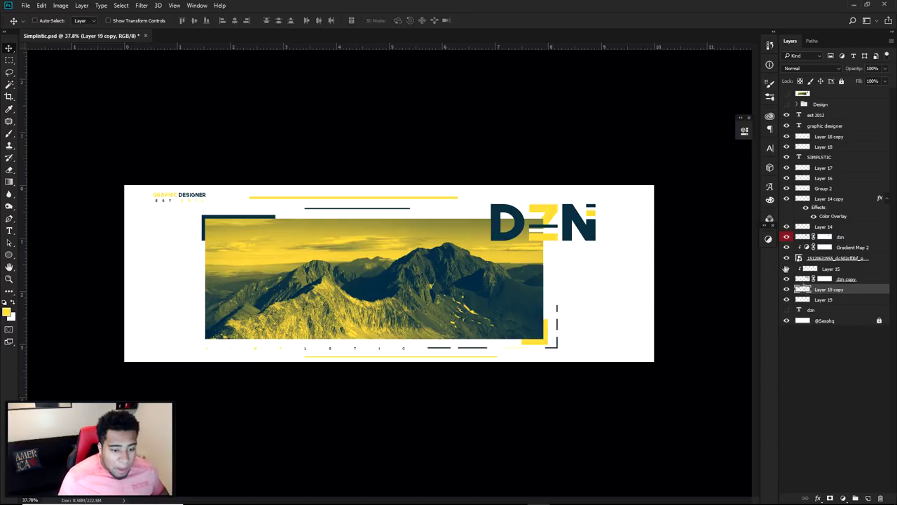
Step: Add a new layer and fill a wide yellow rectangle below the DZN lettering, extending from behind the photo's right edge
click(869, 498)
key(m)
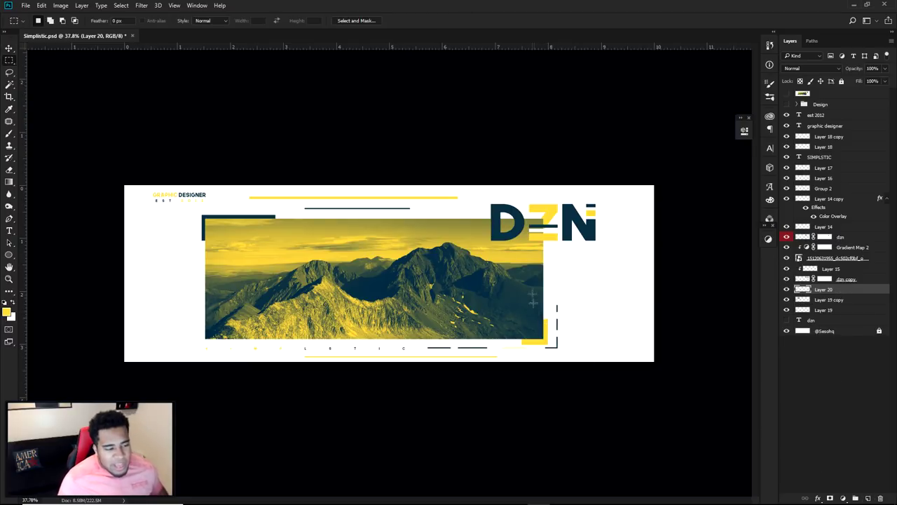
scroll(533, 302, up, 5)
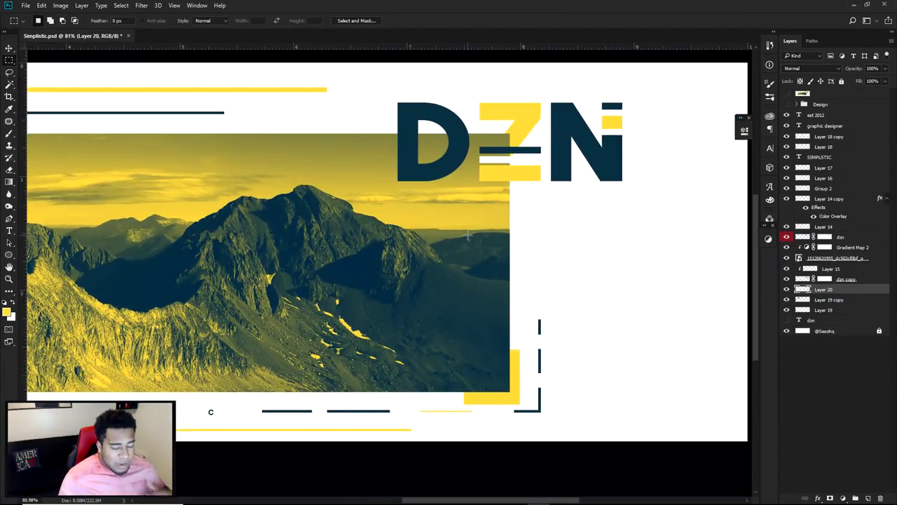
drag(446, 239, 580, 292)
click(580, 292)
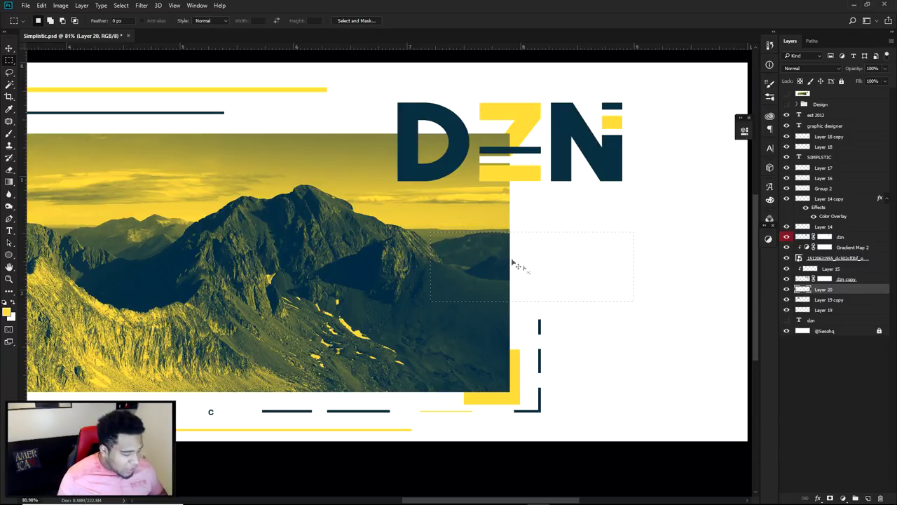
drag(452, 235, 688, 304)
click(786, 289)
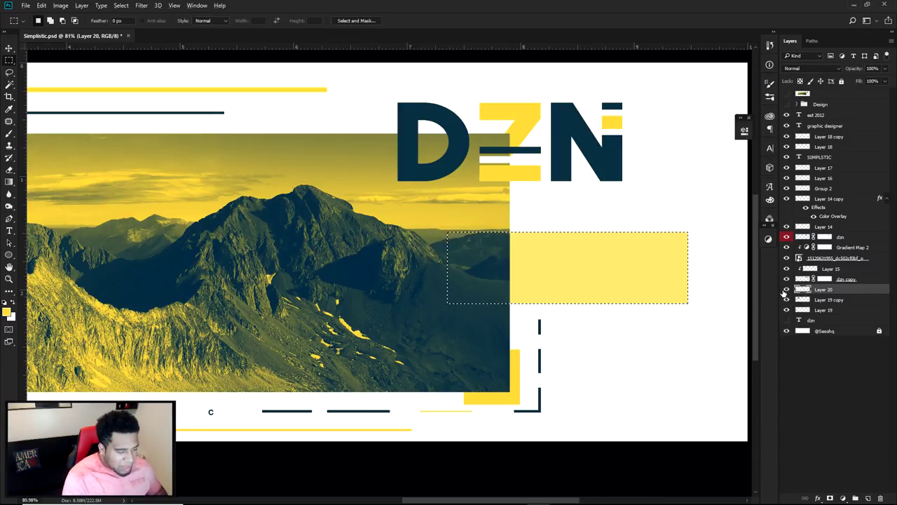
key(ctrl+d)
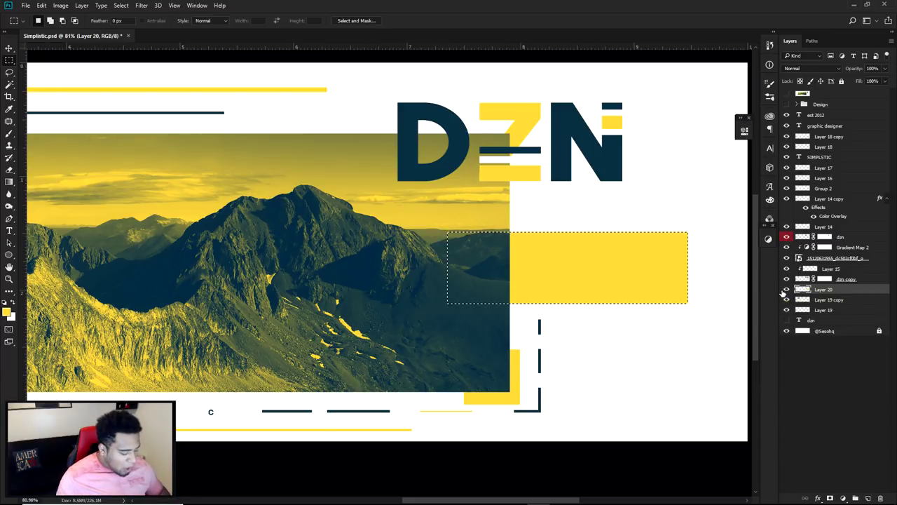
Step: Lower the rectangle layer's fill to 0% and apply a Pattern Overlay using the small black dot pattern
click(885, 81)
drag(864, 96, 822, 96)
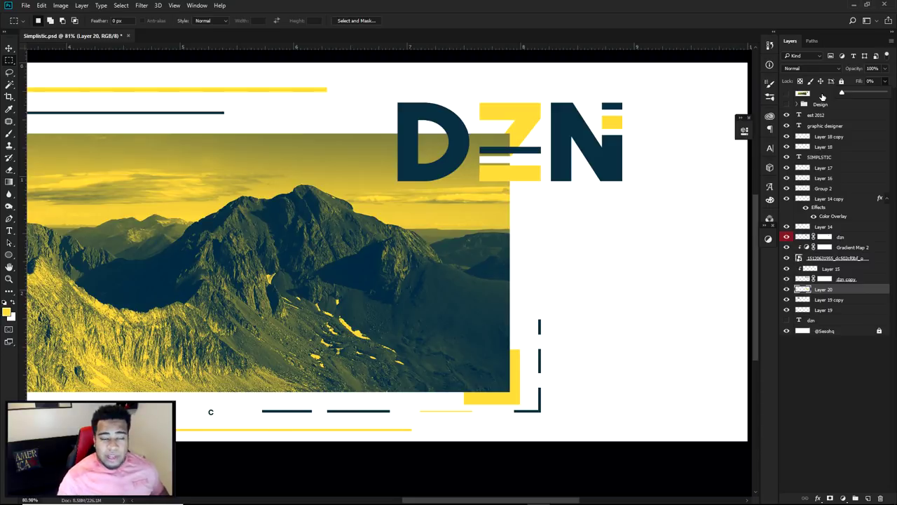
double_click(857, 292)
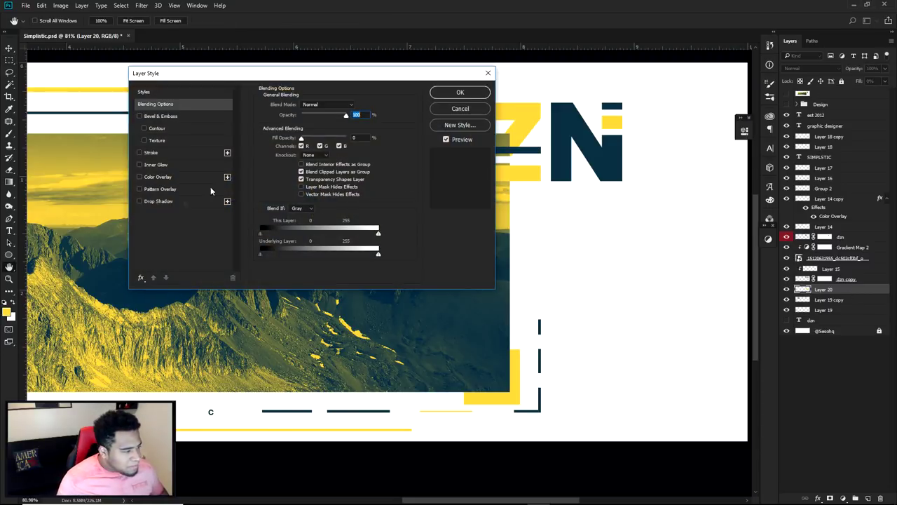
click(160, 189)
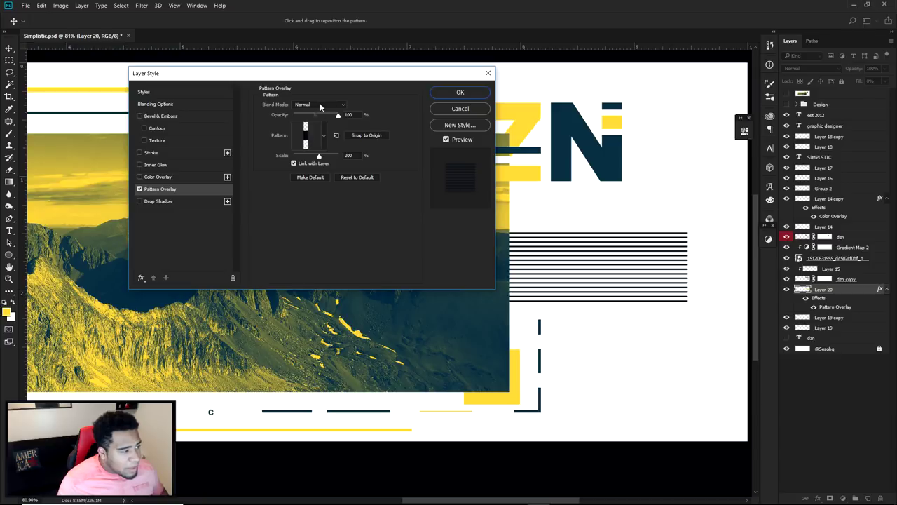
click(311, 133)
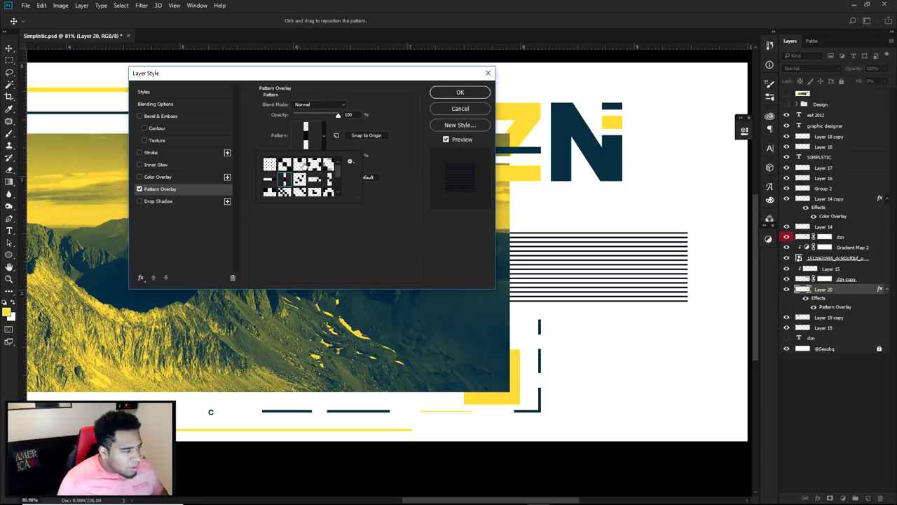
click(314, 166)
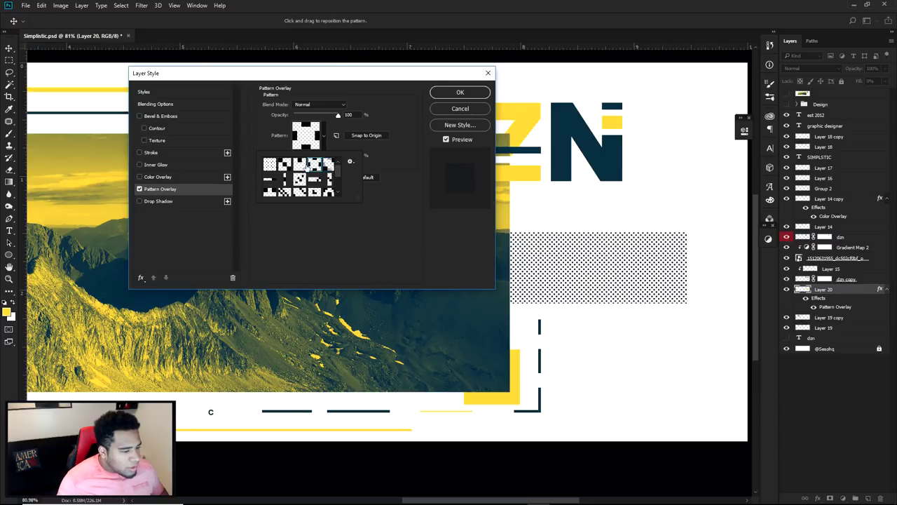
click(457, 96)
Step: Reopen the dotted rectangle's Pattern Overlay settings and examine the available pattern presets and the preset options
scroll(572, 295, down, 3)
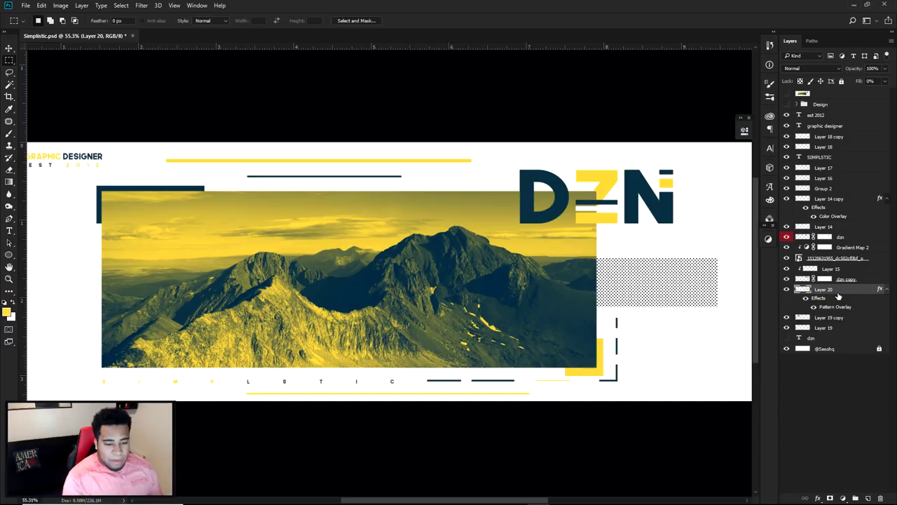
double_click(836, 295)
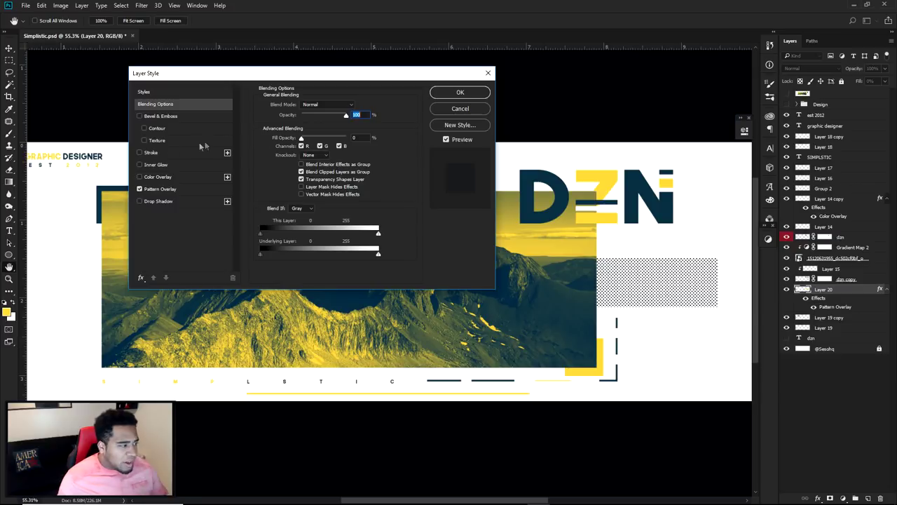
click(163, 188)
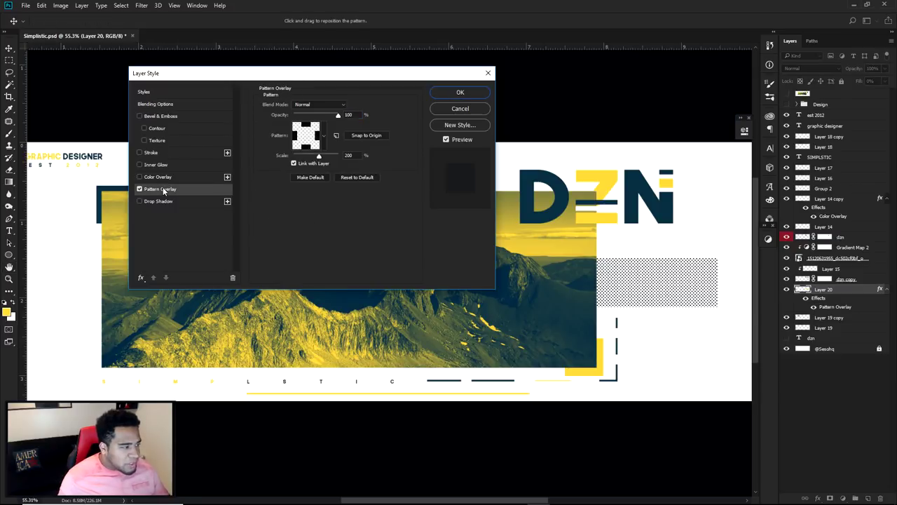
click(336, 136)
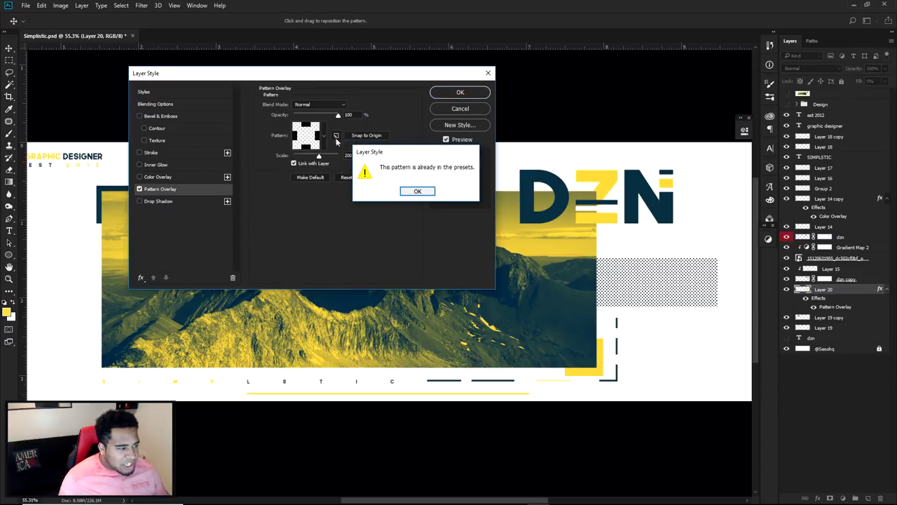
click(419, 192)
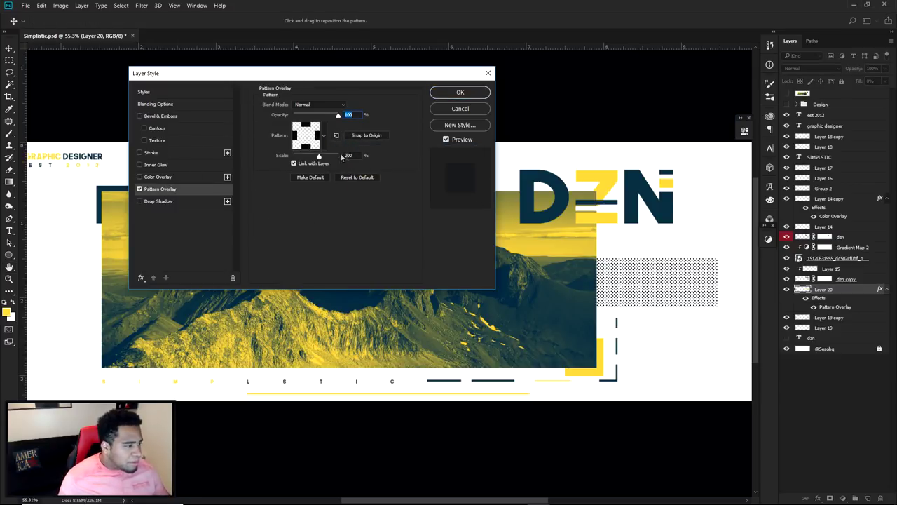
click(309, 132)
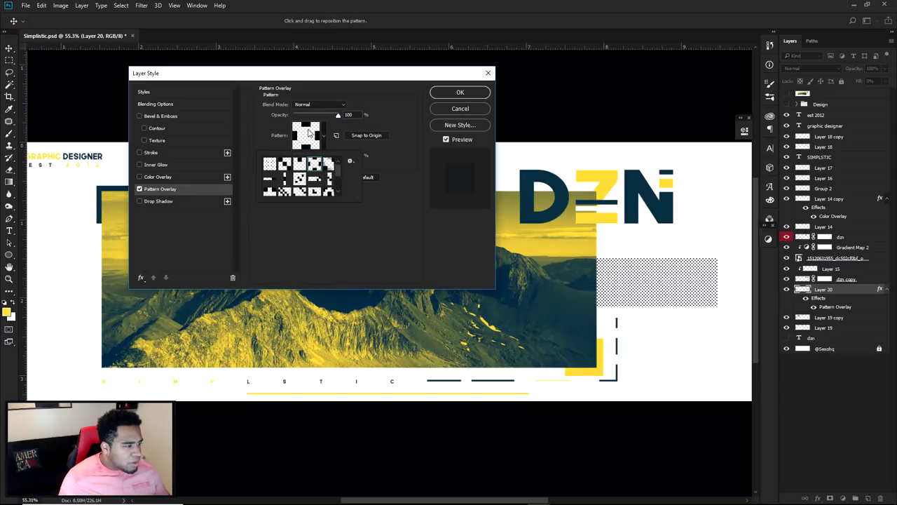
click(351, 161)
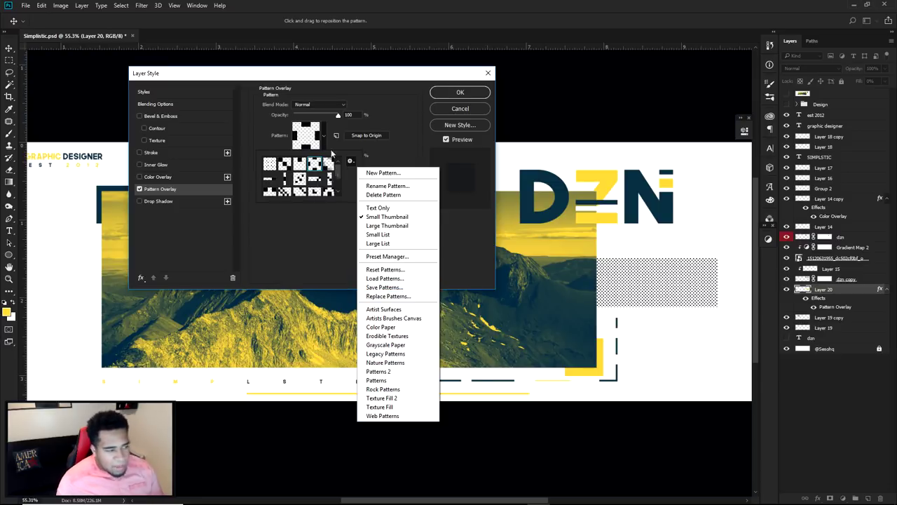
click(300, 238)
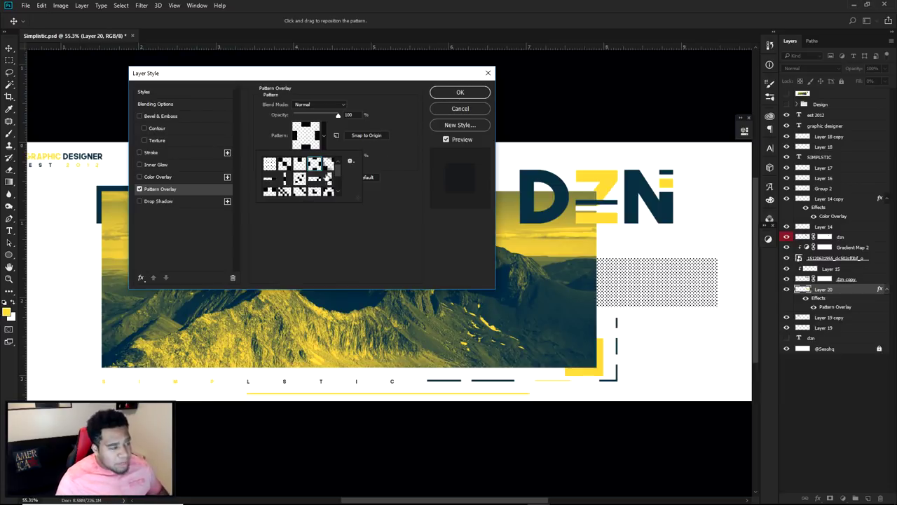
Step: Change the rectangle's Pattern Overlay to the thin diagonal-line pattern and apply the layer style
click(327, 178)
click(287, 193)
click(279, 193)
click(288, 194)
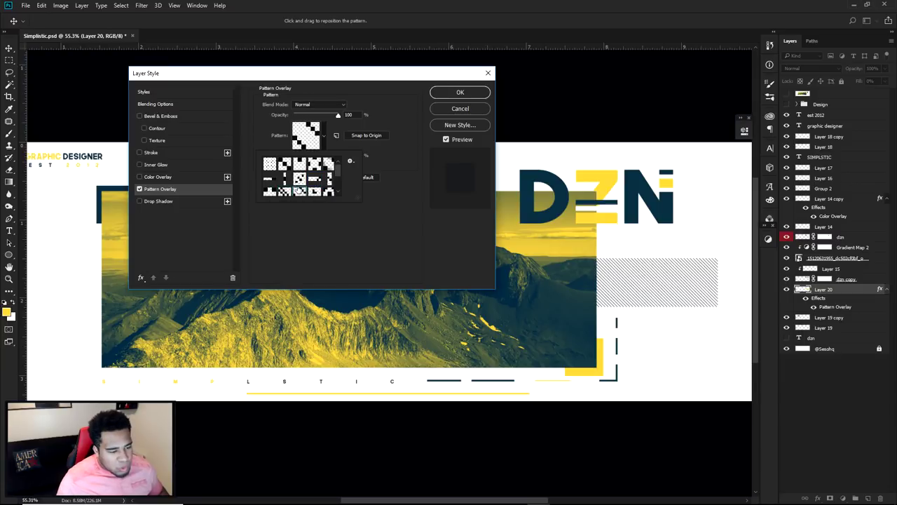
click(460, 92)
click(460, 92)
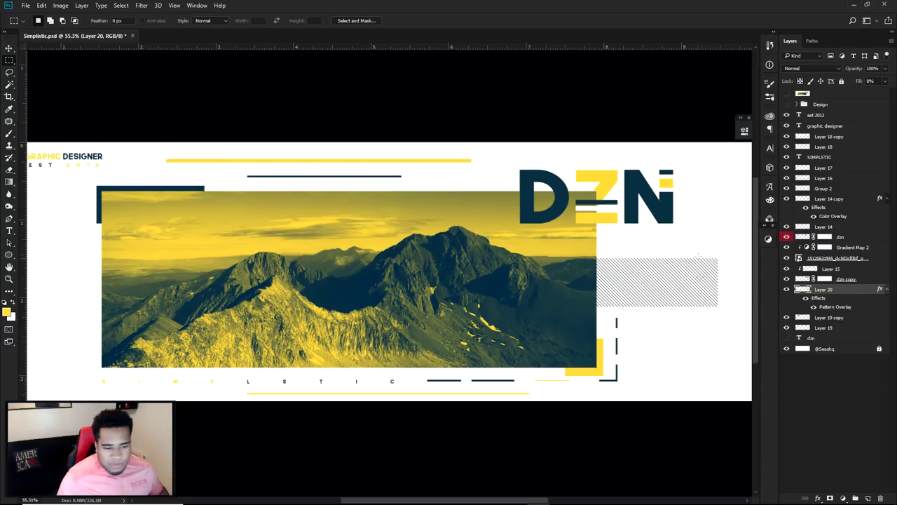
Step: Show the reference banner over the design to compare its two-colour pattern panel, and hide it again
scroll(701, 308, up, 3)
scroll(701, 309, down, 3)
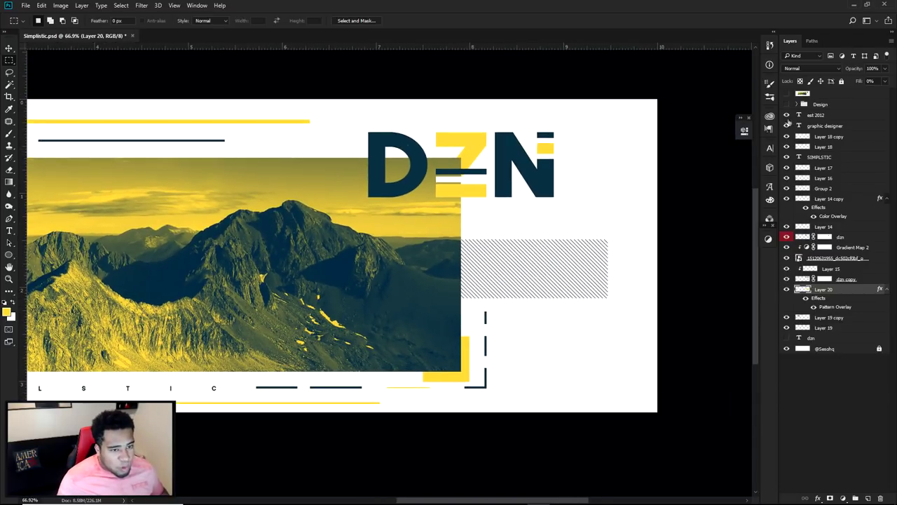
click(787, 94)
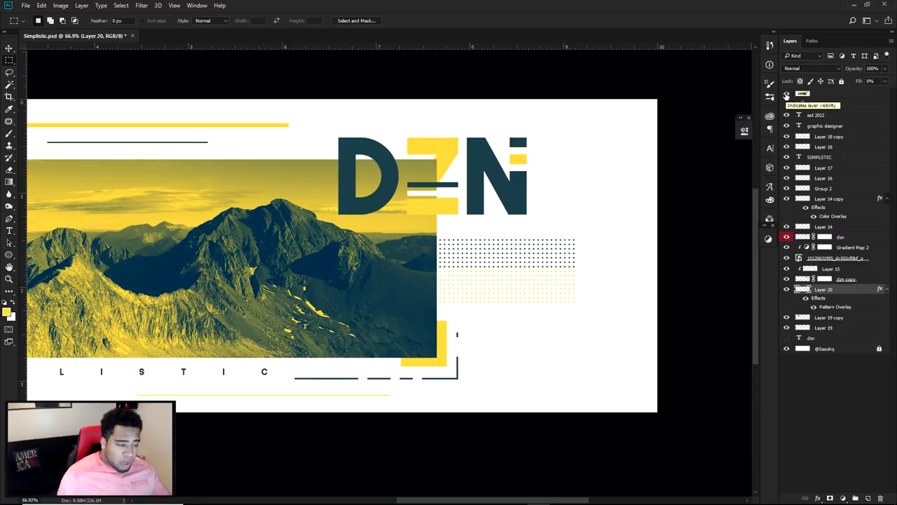
click(787, 94)
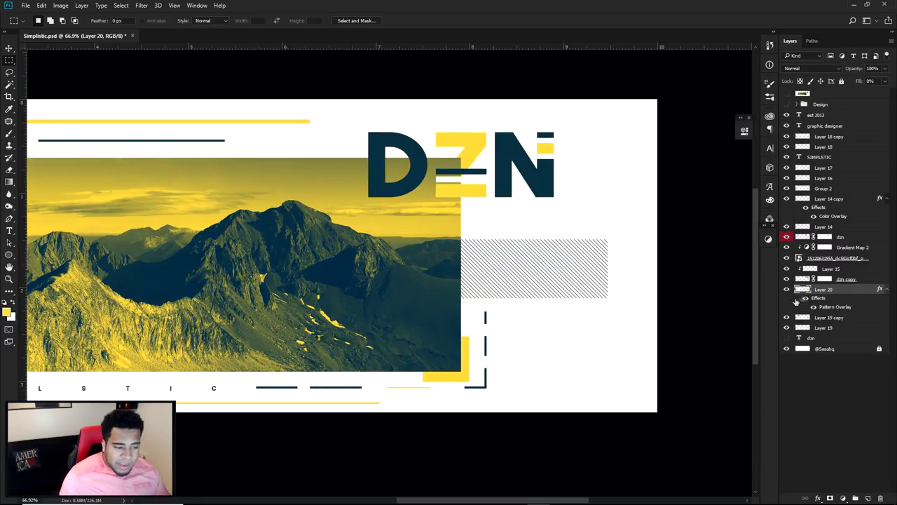
Step: Add a new layer and draw a closed Pen path around the striped panel's outer part, with its inner edge following the diagonal stripes
click(869, 499)
key(p)
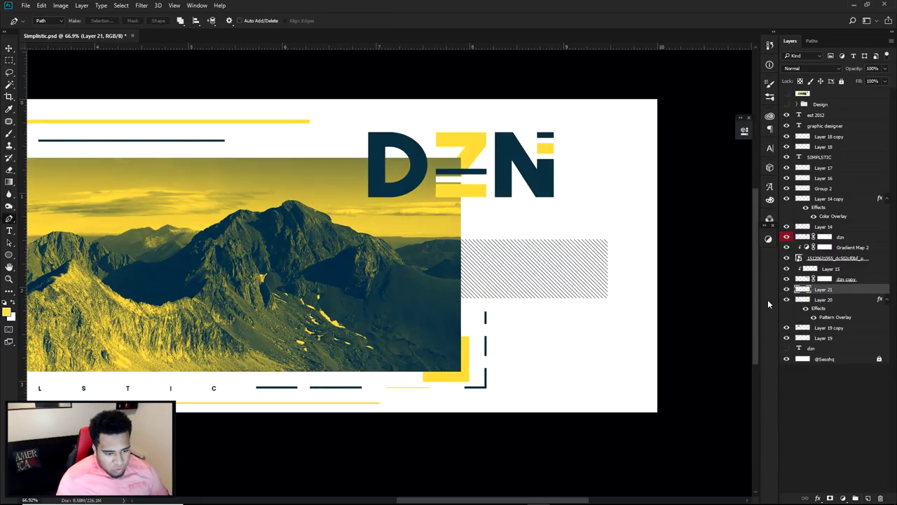
scroll(553, 267, up, 5)
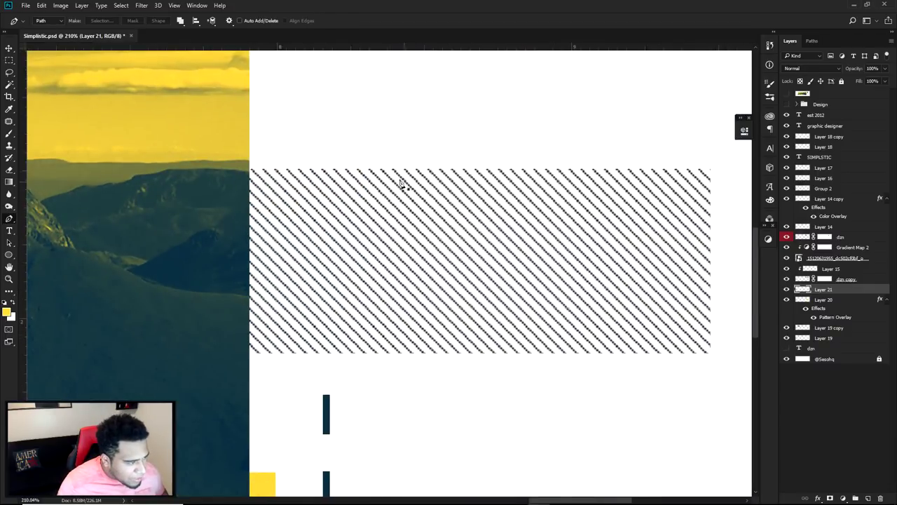
click(373, 169)
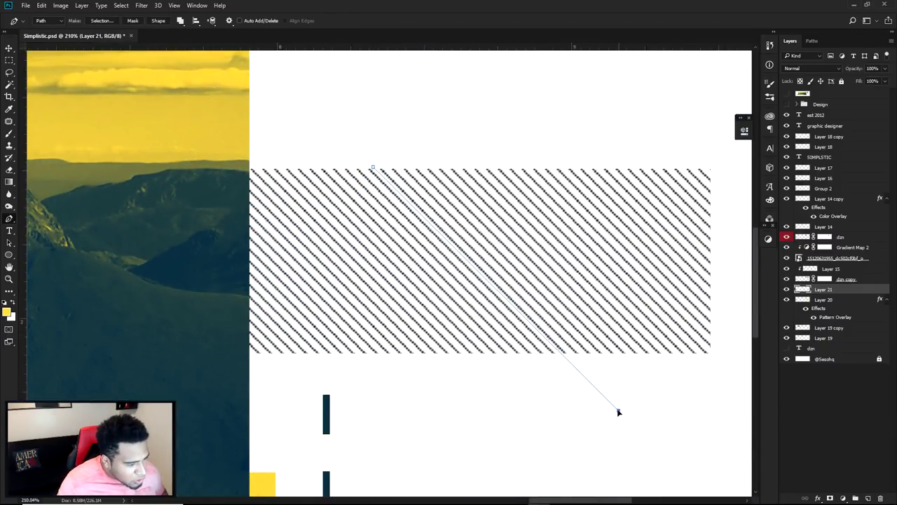
click(618, 411)
click(746, 365)
click(722, 140)
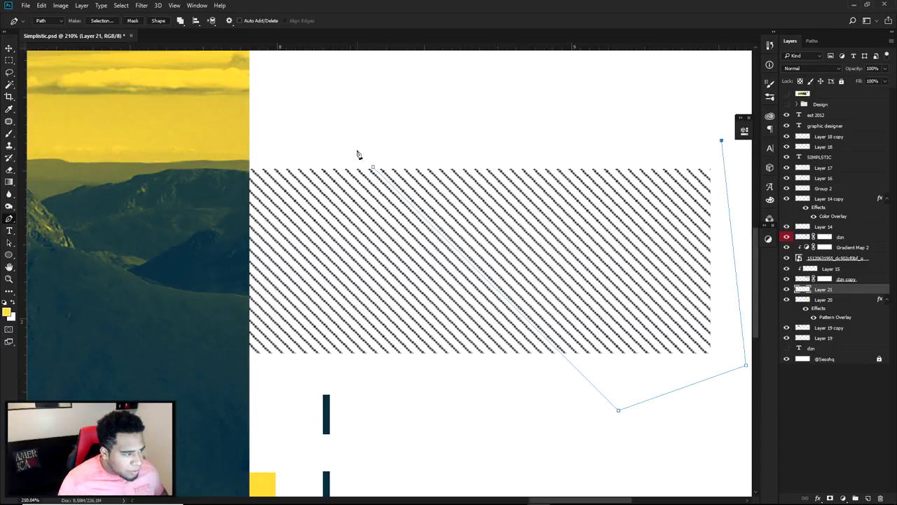
click(373, 169)
scroll(439, 257, down, 3)
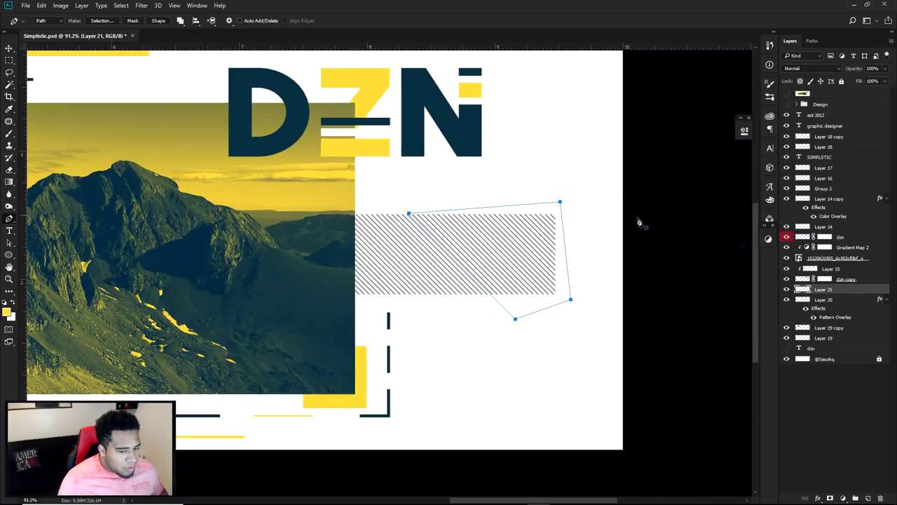
Step: Fill the path with the yellow sampled from the DZN lettering, and dismiss the path
right_click(483, 108)
click(505, 182)
click(483, 219)
click(464, 244)
click(382, 99)
key(Return)
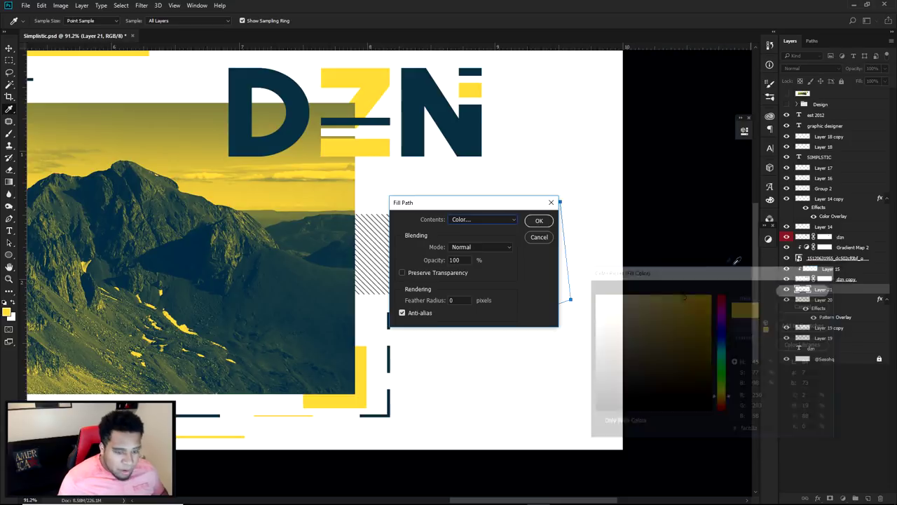
click(538, 221)
key(Escape)
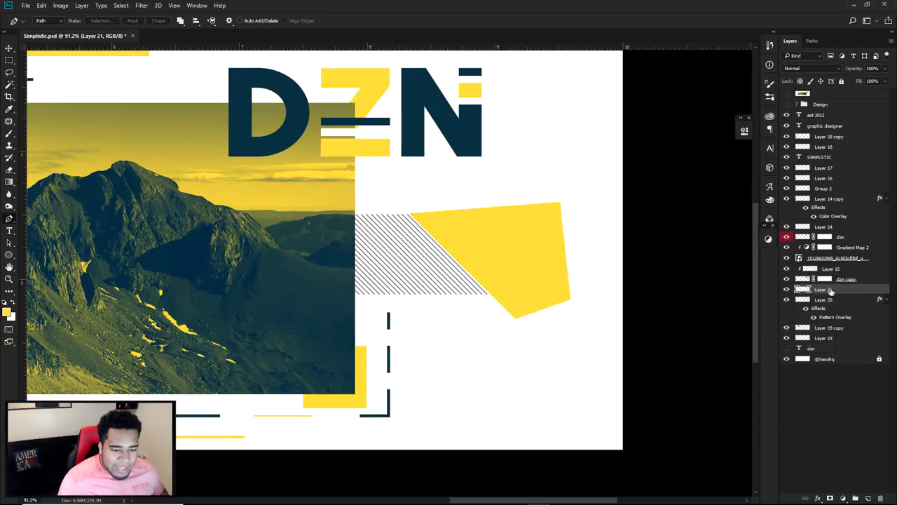
Step: Clip the yellow shape to the striped panel layer and rasterize the panel's layer style so only its stripes take the yellow
right_click(830, 290)
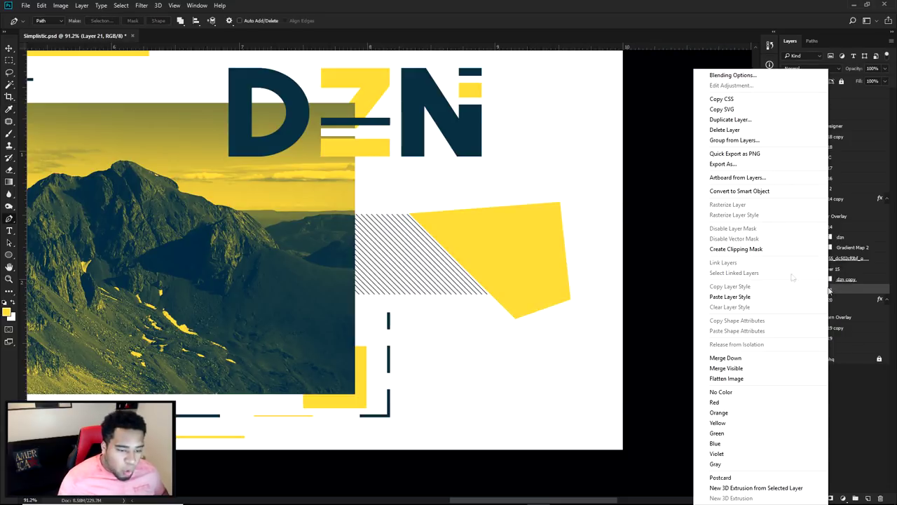
click(739, 250)
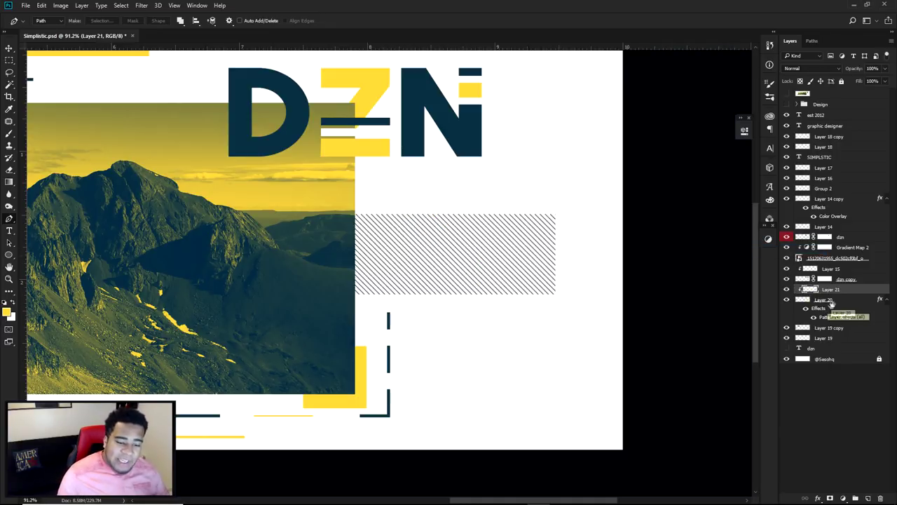
right_click(830, 300)
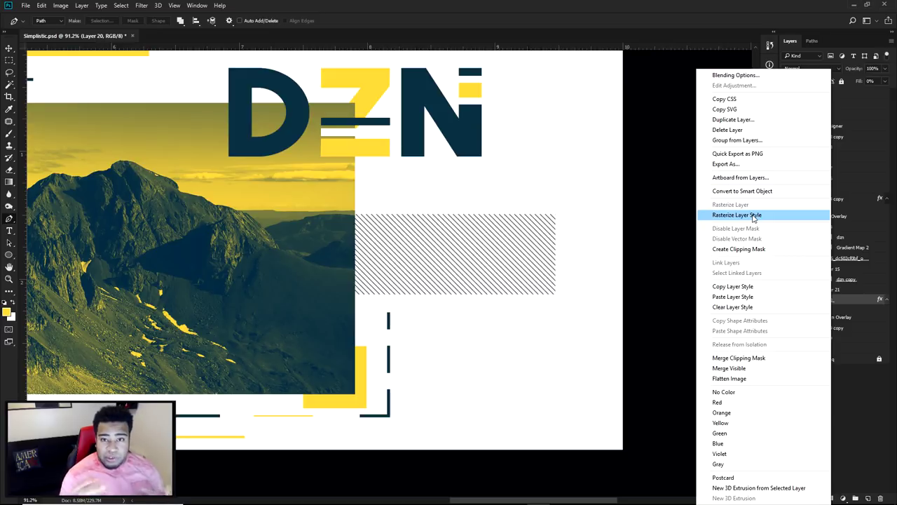
click(753, 215)
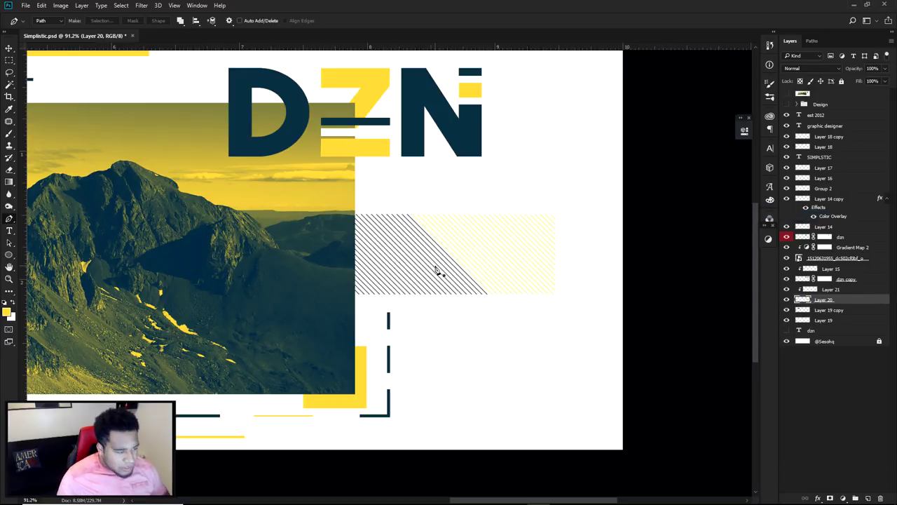
Step: Add a new layer below the striped panel and fill a yellow square extending from behind the photo's left edge
key(v)
scroll(437, 270, down, 3)
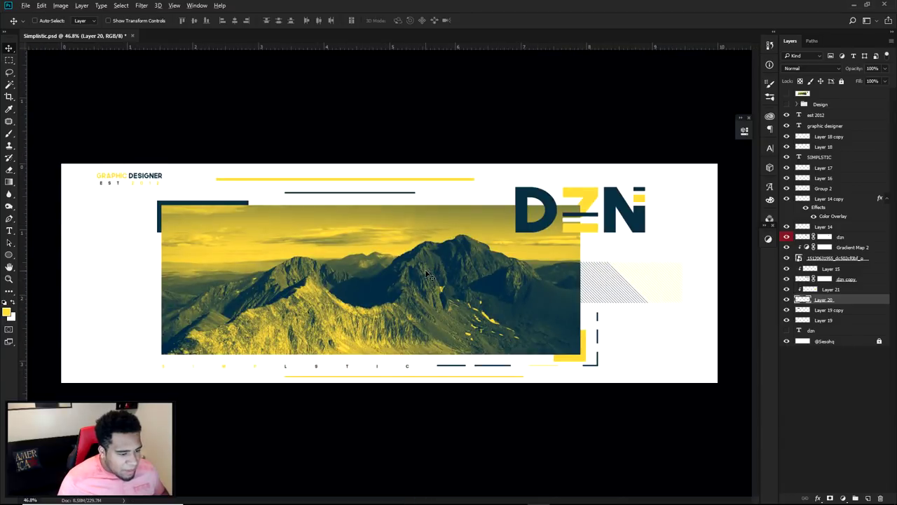
scroll(427, 273, up, 1)
scroll(426, 274, down, 1)
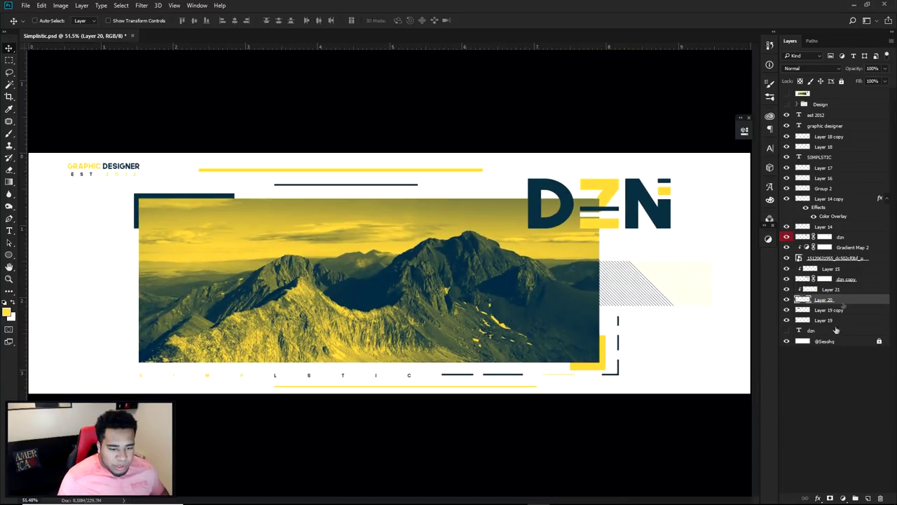
key(alt+bracketleft)
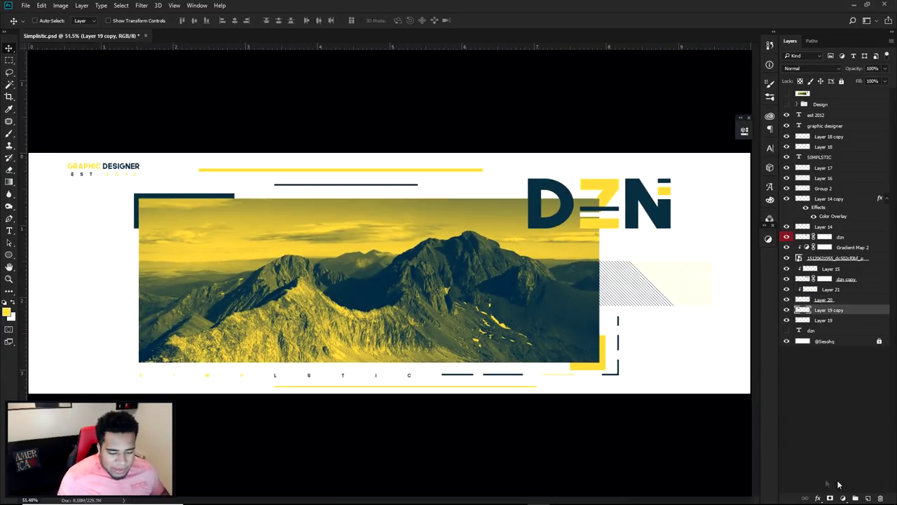
click(870, 497)
key(m)
scroll(100, 327, up, 3)
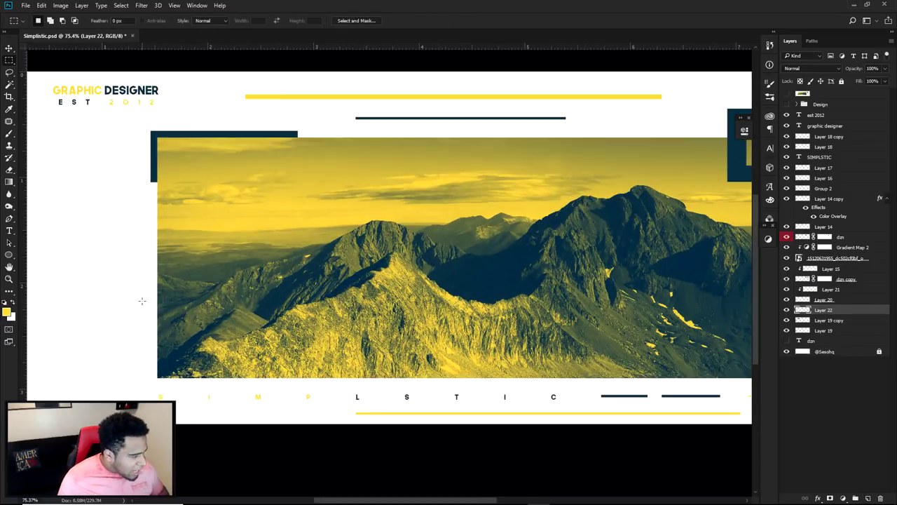
drag(91, 251, 158, 327)
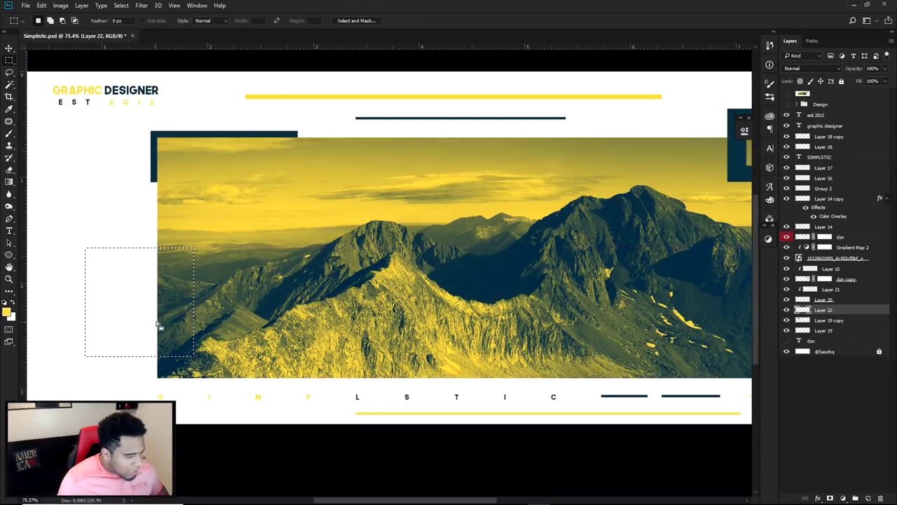
scroll(571, 340, down, 3)
key(alt+BackSpace)
key(ctrl+d)
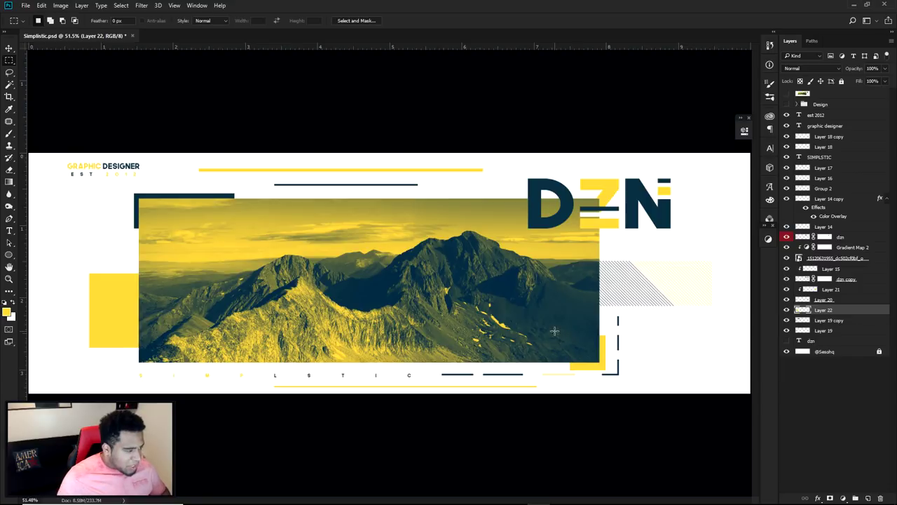
Step: Lower the square layer's fill to 0% and apply a Pattern Overlay using the horizontal-line pattern
click(883, 82)
drag(854, 92, 840, 92)
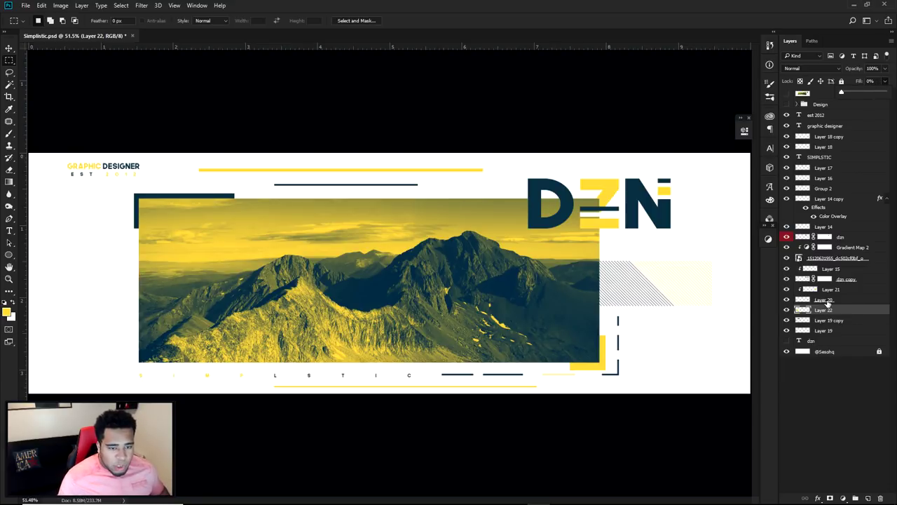
click(160, 188)
click(323, 136)
click(303, 181)
click(293, 177)
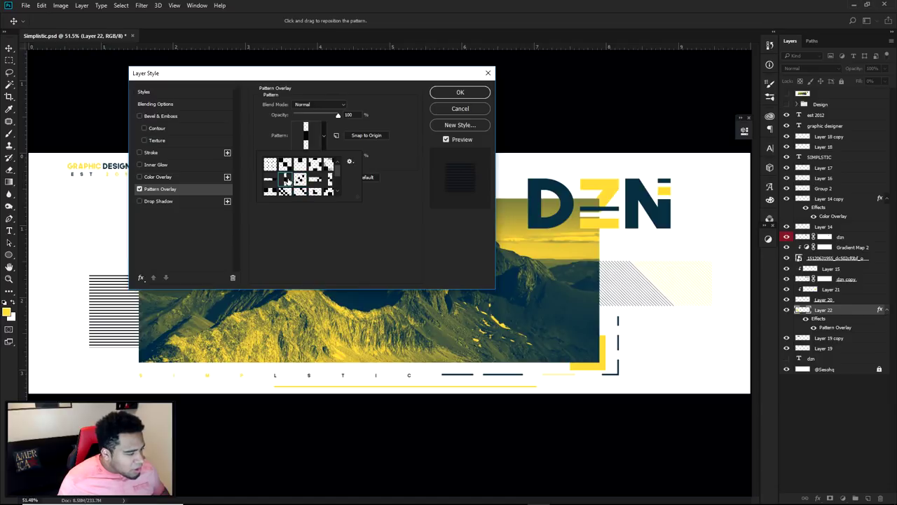
key(Return)
key(Return)
Step: Rasterize the striped square's layer style and add a new layer above it as a clipping mask
key(m)
right_click(845, 310)
click(764, 215)
click(868, 498)
right_click(834, 308)
click(769, 251)
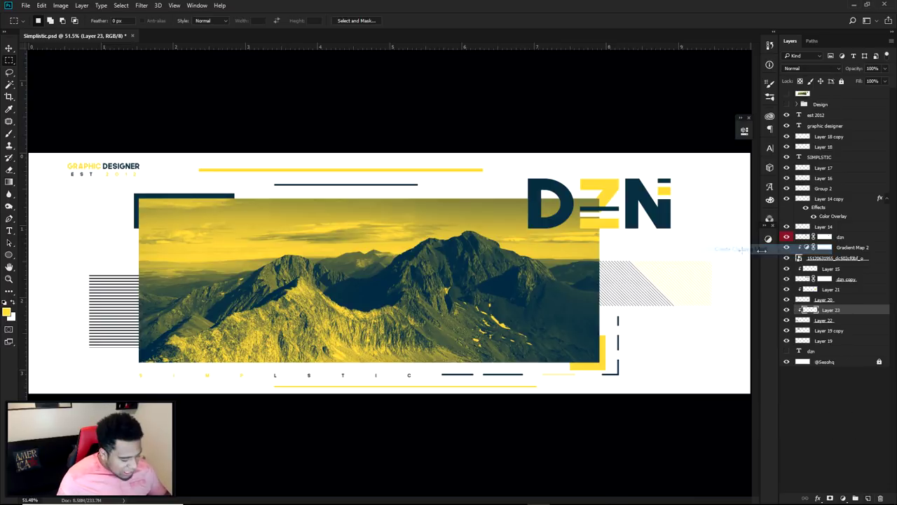
Step: Fill the upper half of the horizontal-line square behind the photo's left edge with yellow #facb3a, then clear the selection
scroll(196, 308, up, 2)
drag(69, 244, 293, 315)
scroll(201, 286, down, 3)
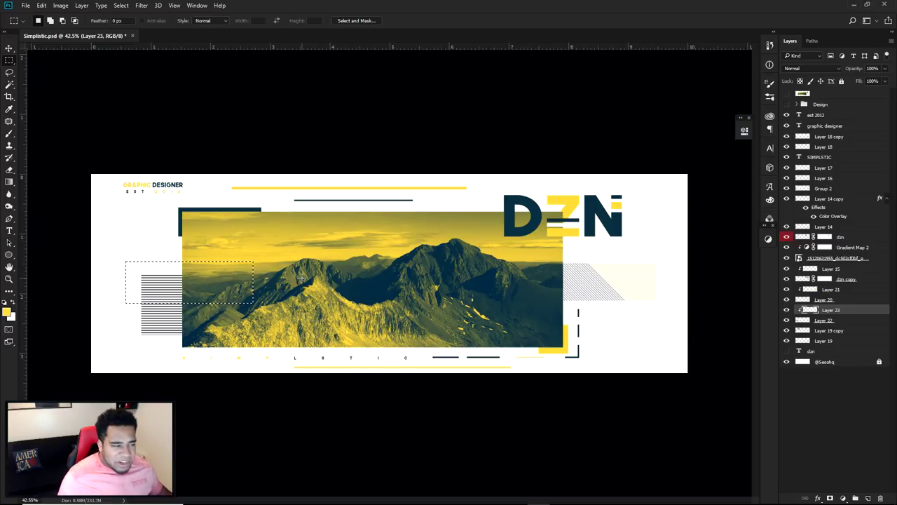
right_click(302, 280)
click(324, 411)
click(452, 143)
click(429, 164)
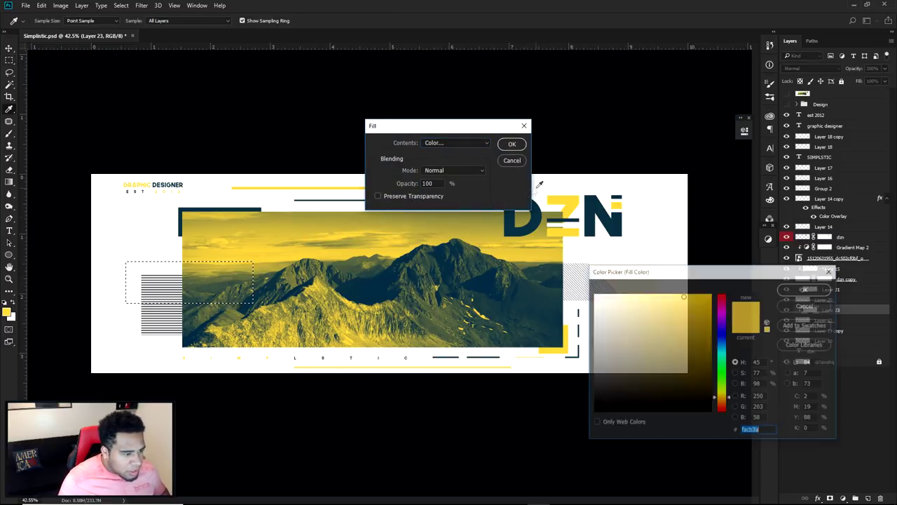
click(804, 289)
click(512, 144)
right_click(418, 230)
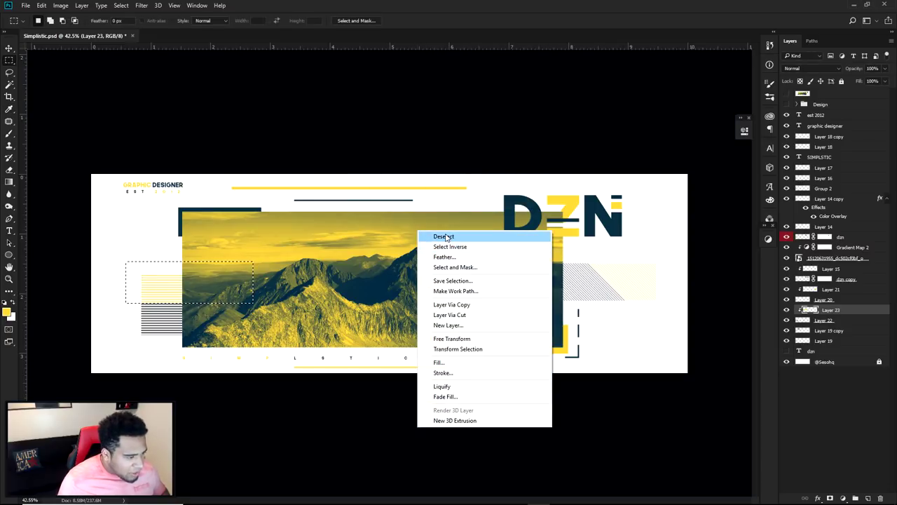
click(430, 234)
key(v)
scroll(186, 298, up, 2)
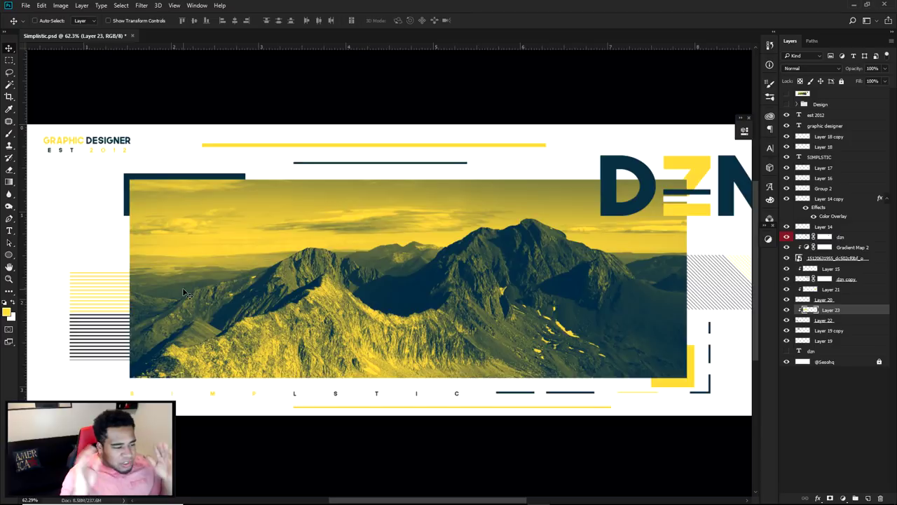
scroll(188, 256, down, 3)
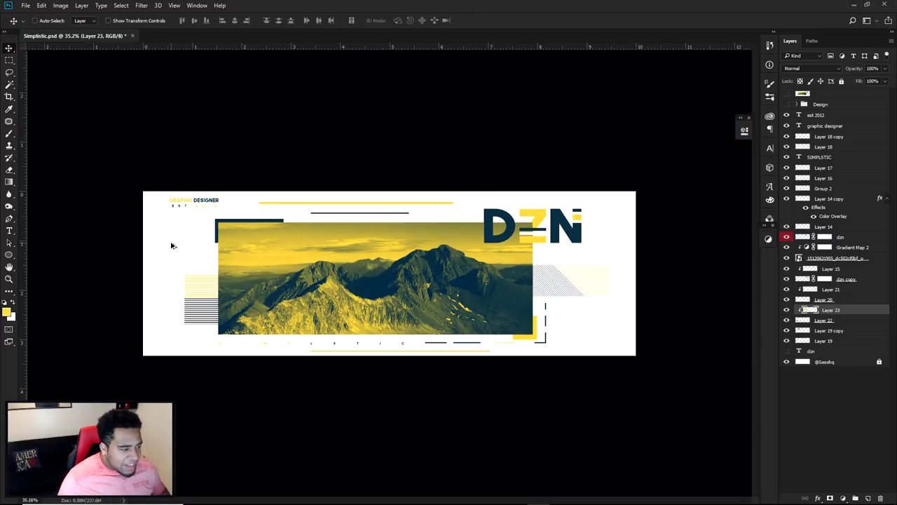
scroll(171, 245, up, 1)
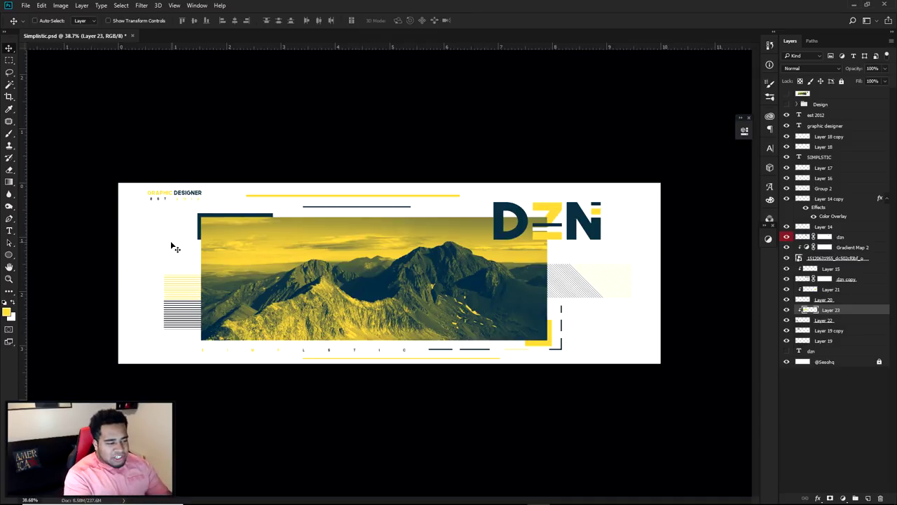
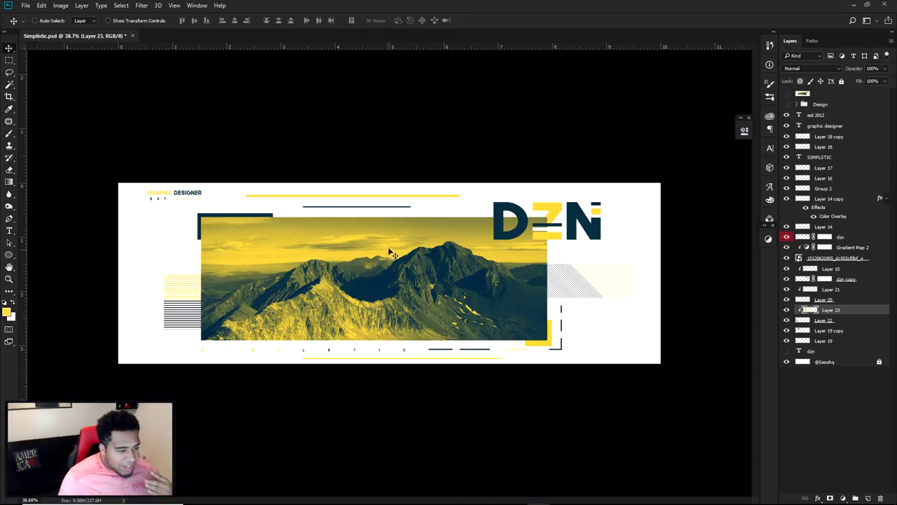
Step: Group all design layers from est 2012 down to dzn and scale the group down slightly, keeping it centred in the banner
click(822, 116)
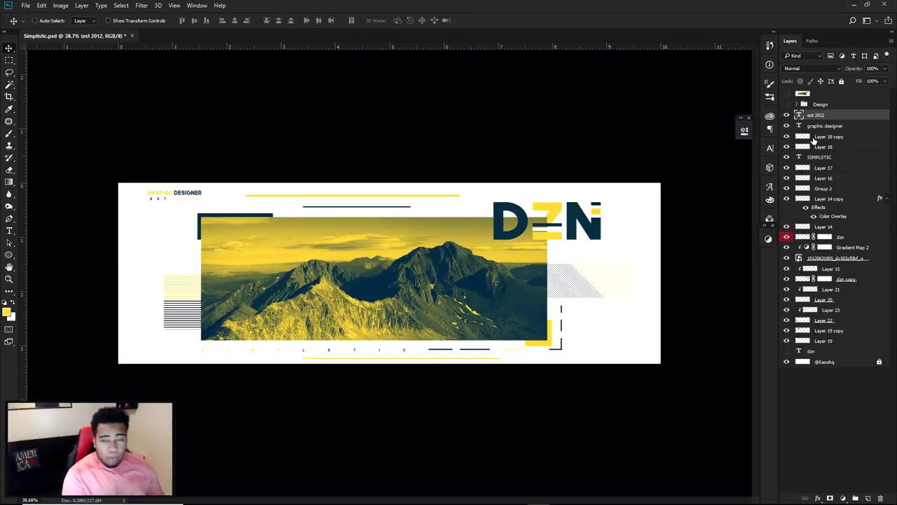
shift+click(824, 352)
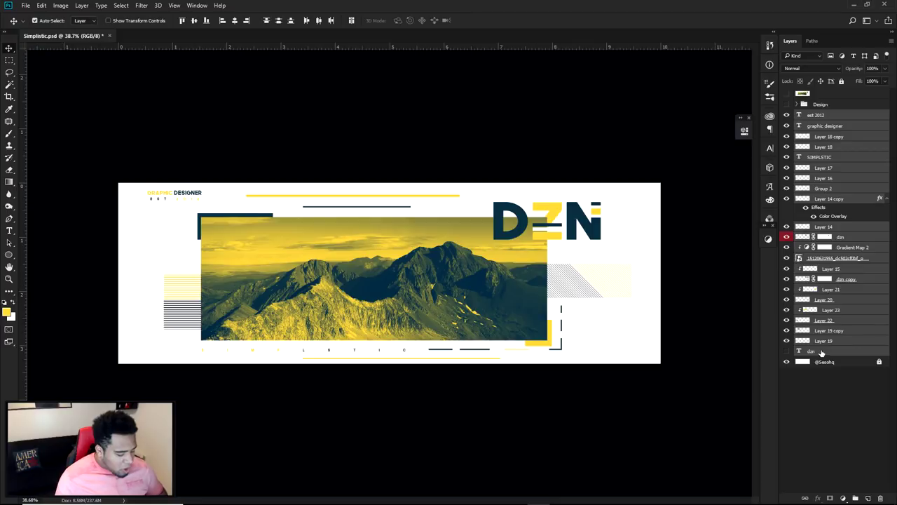
key(ctrl+g)
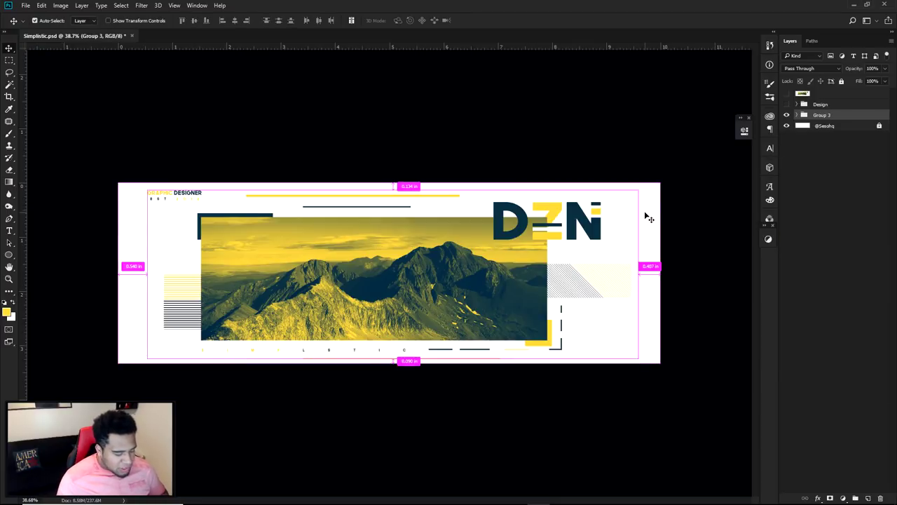
key(ctrl+t)
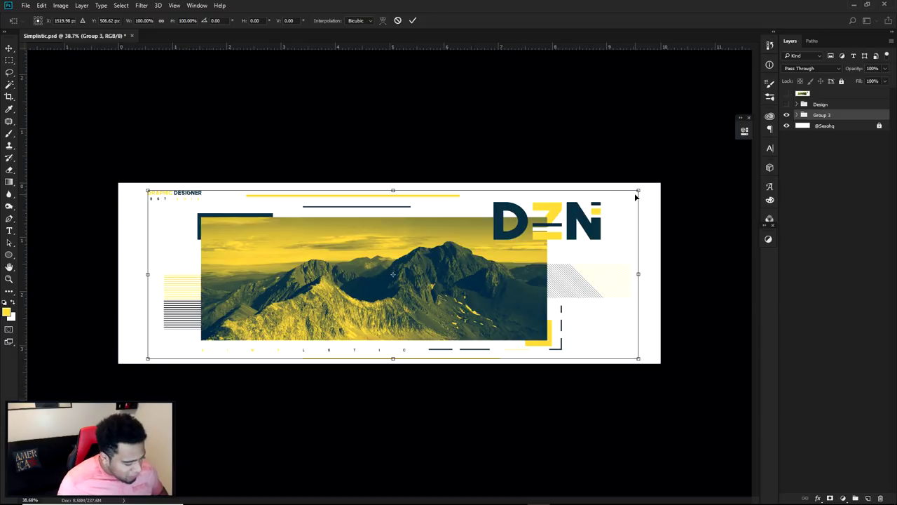
drag(638, 190, 607, 202)
key(Return)
drag(531, 261, 533, 260)
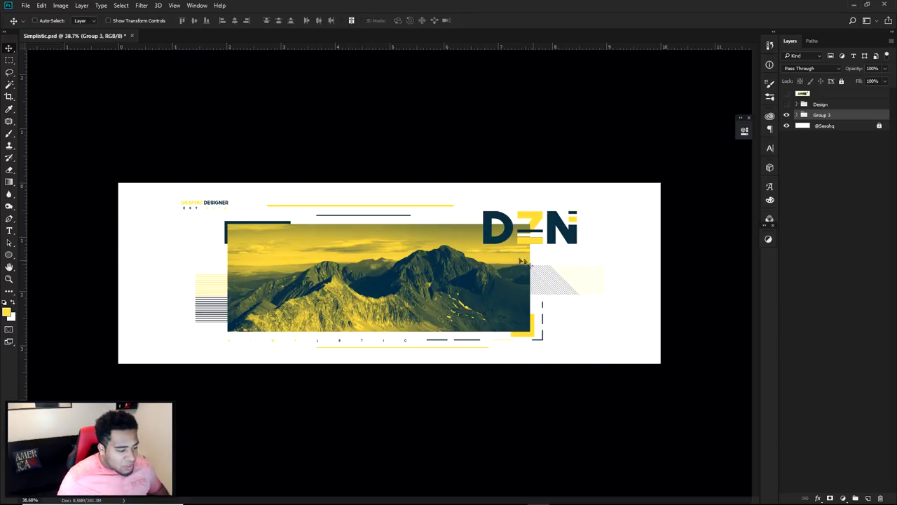
Step: Move the long yellow accent line below the photo slightly lower, centred horizontally on the canvas
scroll(435, 356, up, 3)
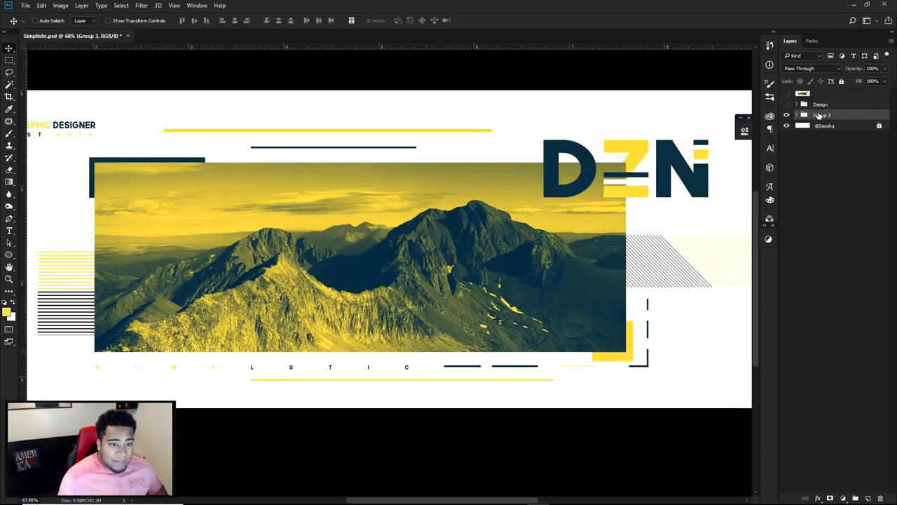
key(ctrl)
ctrl+click(460, 379)
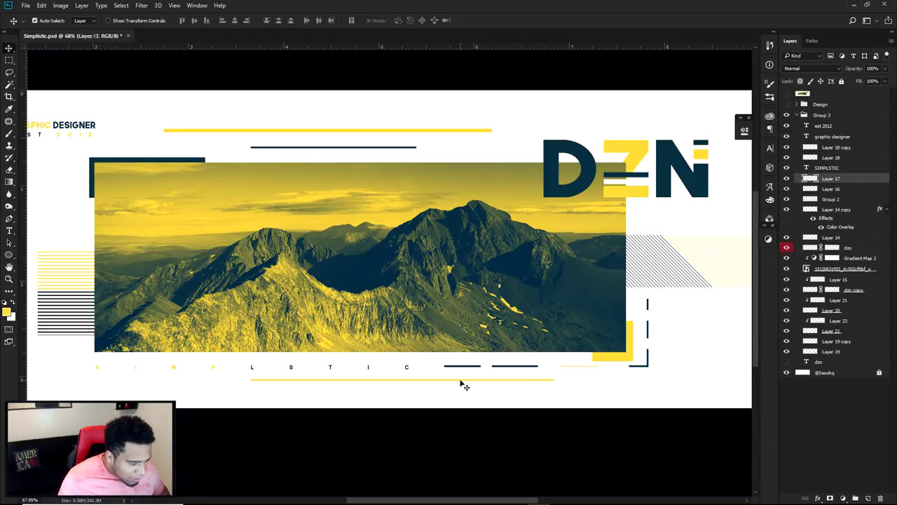
drag(460, 379, 453, 391)
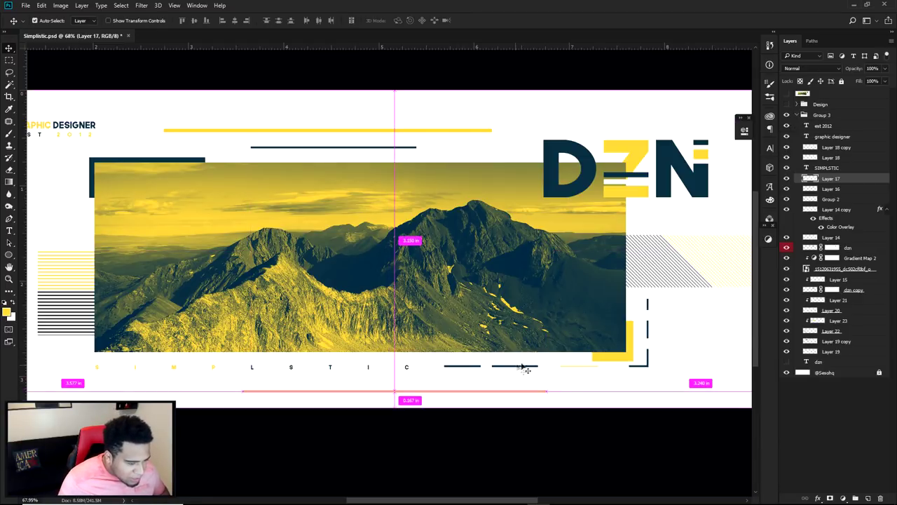
Step: Move the dashed corner frame and the short accent lines beneath the photo slightly down together
click(641, 366)
ctrl+shift+click(596, 373)
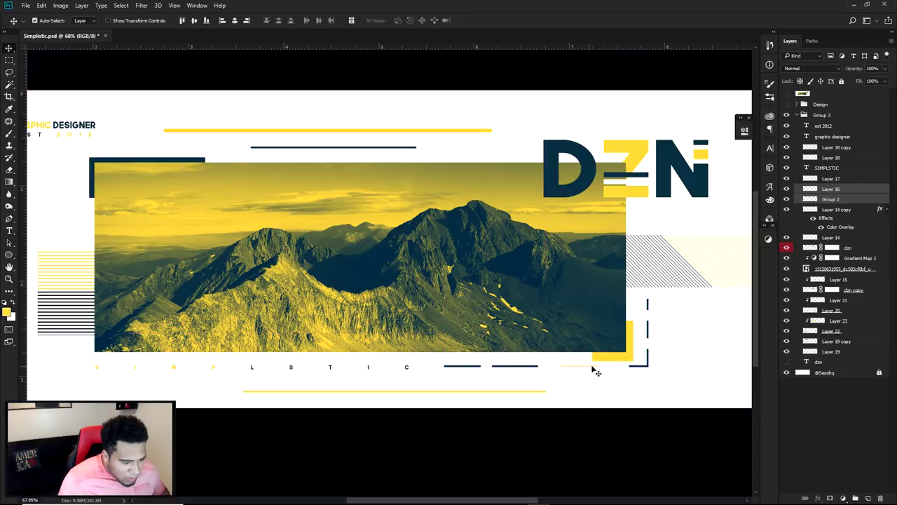
drag(647, 367, 645, 372)
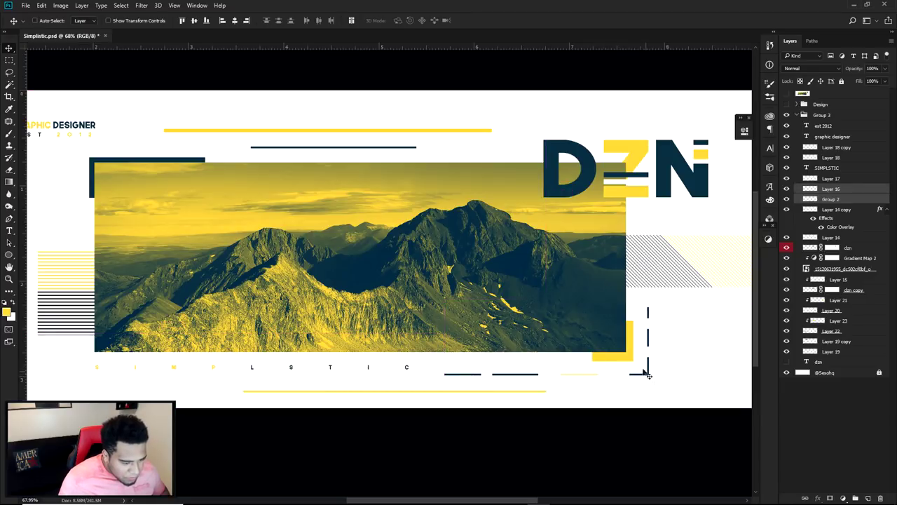
Step: Move the GRAPHIC DESIGNER and EST 2012 texts together closer to the banner's upper-left corner
scroll(420, 344, down, 2)
ctrl+click(211, 163)
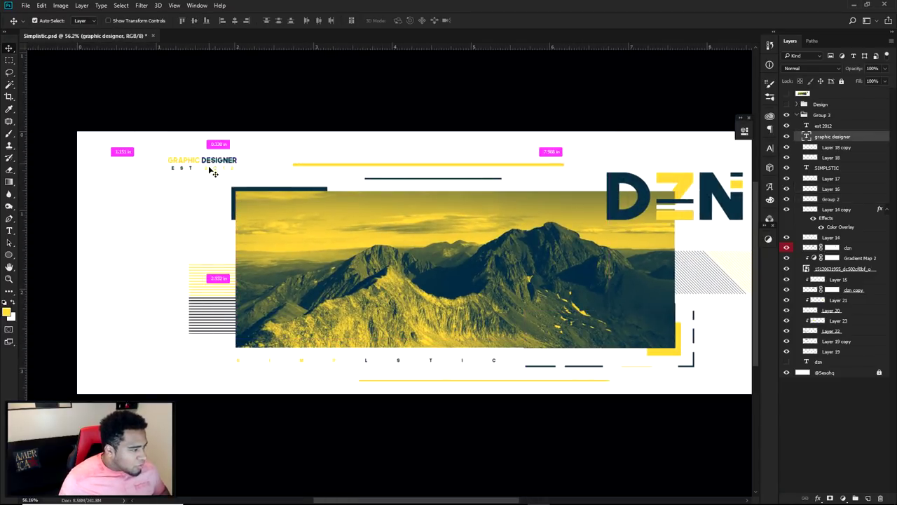
ctrl+shift+click(221, 167)
drag(222, 166, 161, 155)
Step: Shift the dark blue corner block slightly further out from the photo's upper-left corner
ctrl+click(305, 196)
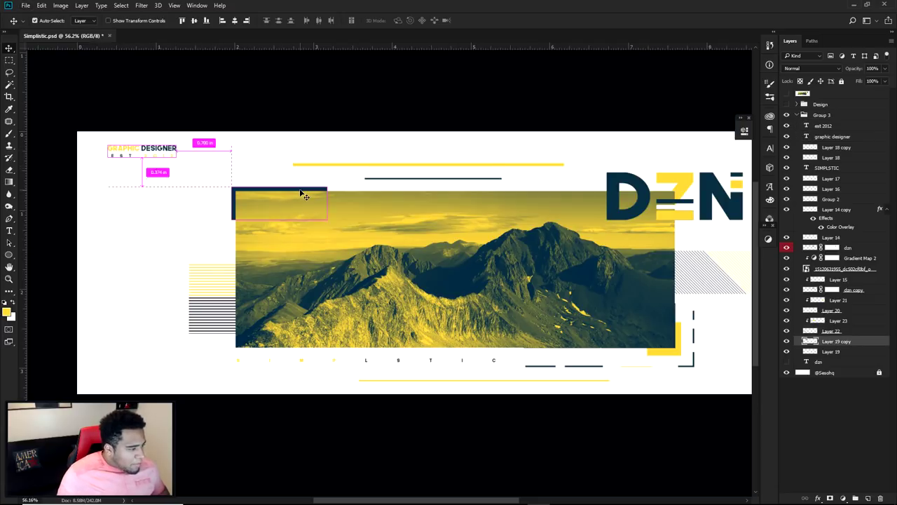
drag(307, 194, 307, 195)
scroll(330, 270, down, 1)
scroll(328, 277, up, 1)
scroll(329, 276, down, 1)
scroll(333, 276, up, 1)
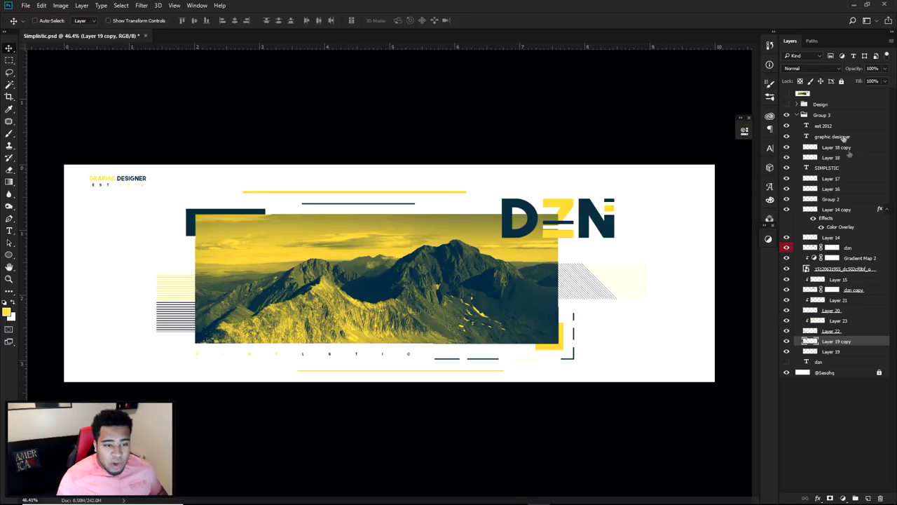
Step: Add a Color Balance adjustment above the collapsed design group with midtones at Cyan-Red +52 and Magenta-Green -36
click(797, 115)
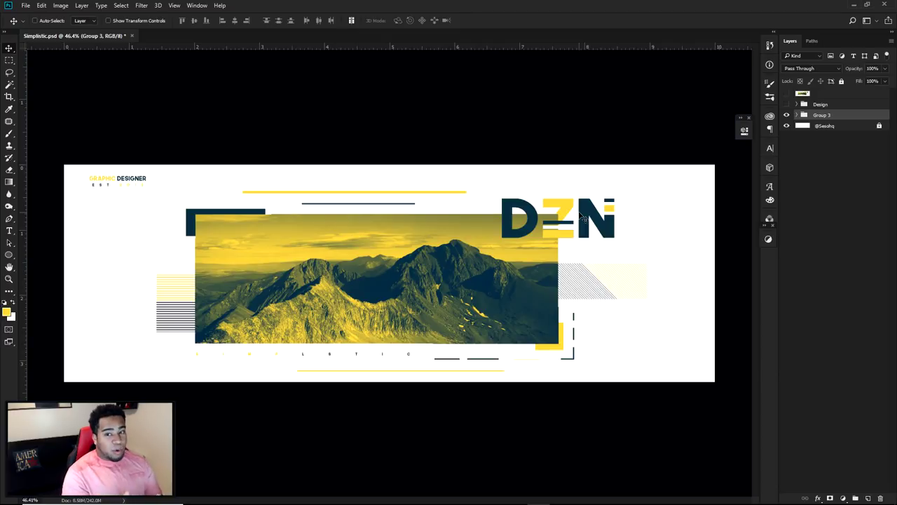
click(843, 498)
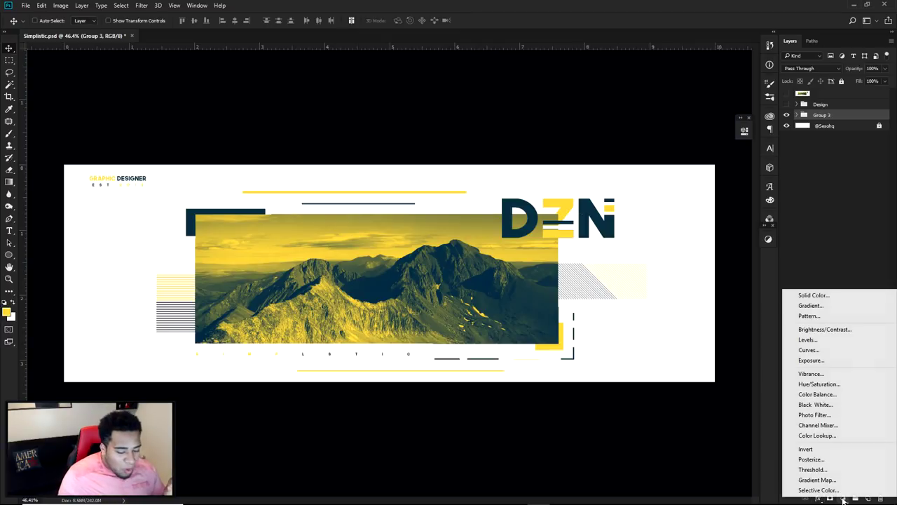
click(817, 395)
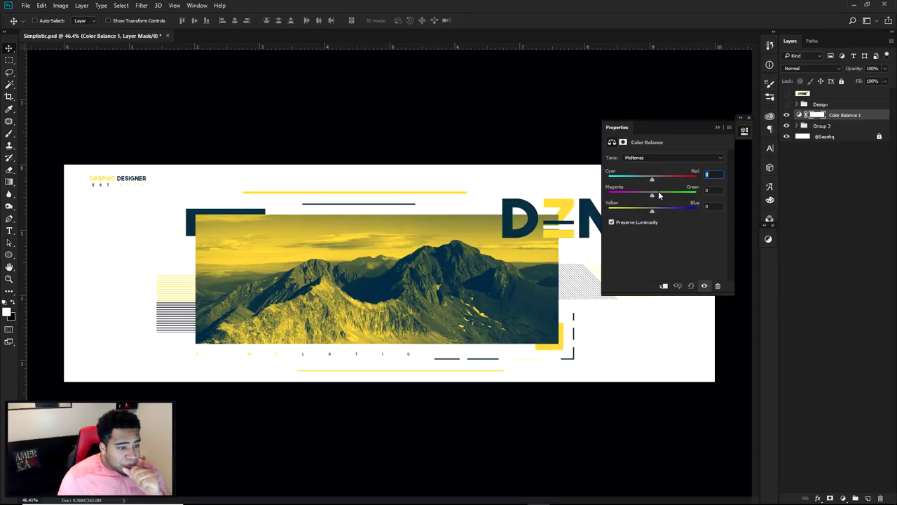
drag(655, 178, 675, 180)
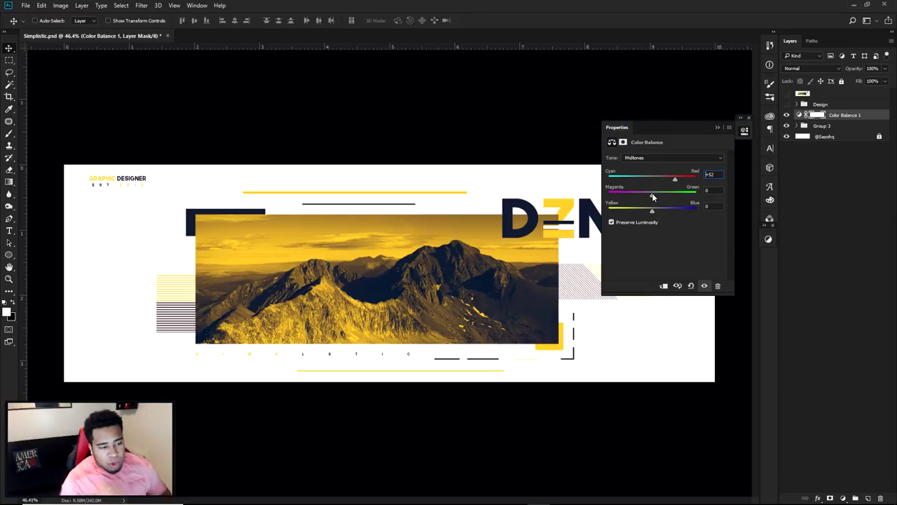
drag(651, 192, 642, 196)
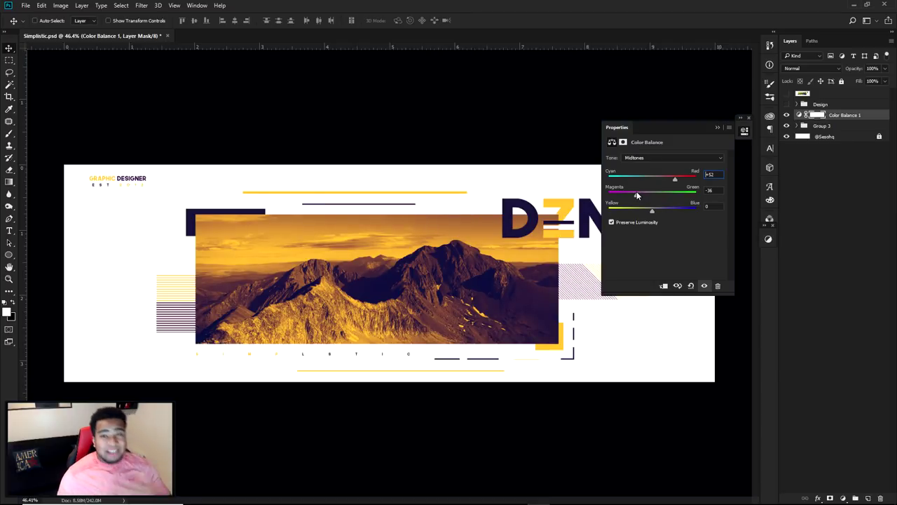
click(745, 131)
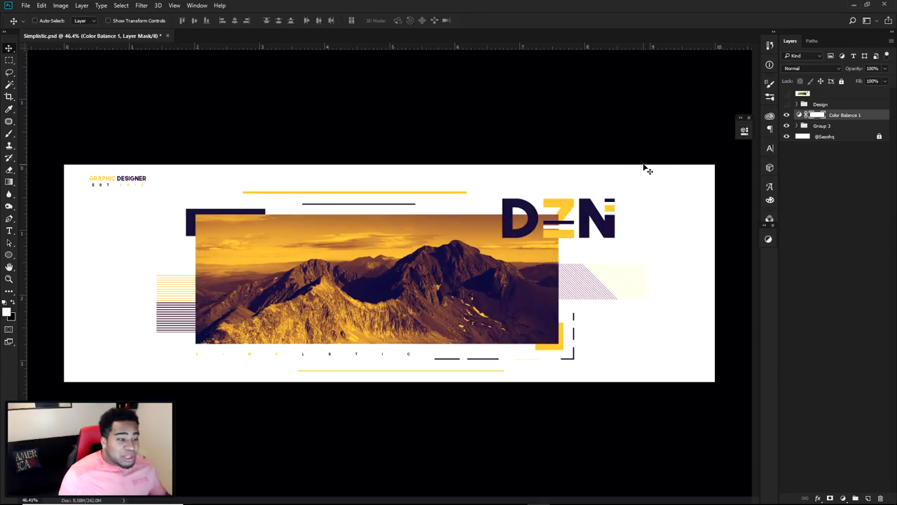